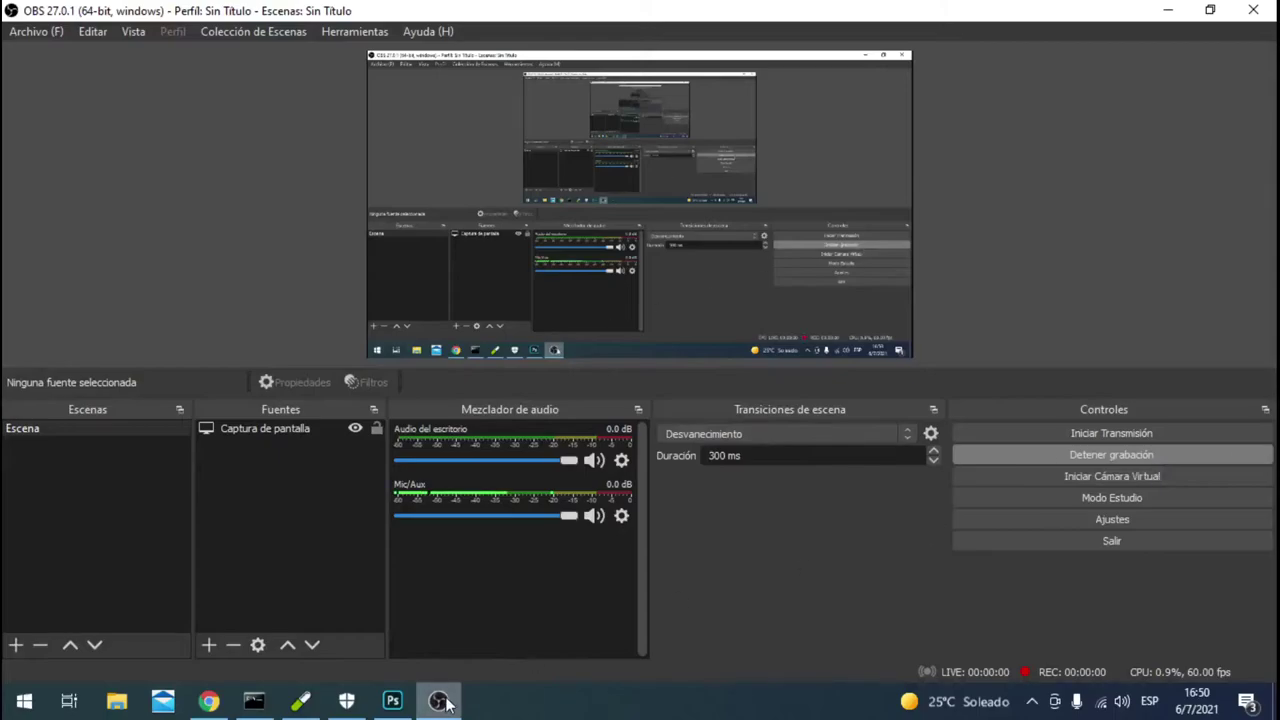
- Switch from OBS Studio to Photoshop showing the finished glitch.psd portrait
{"action": "left_click", "coordinate": [392, 700]}
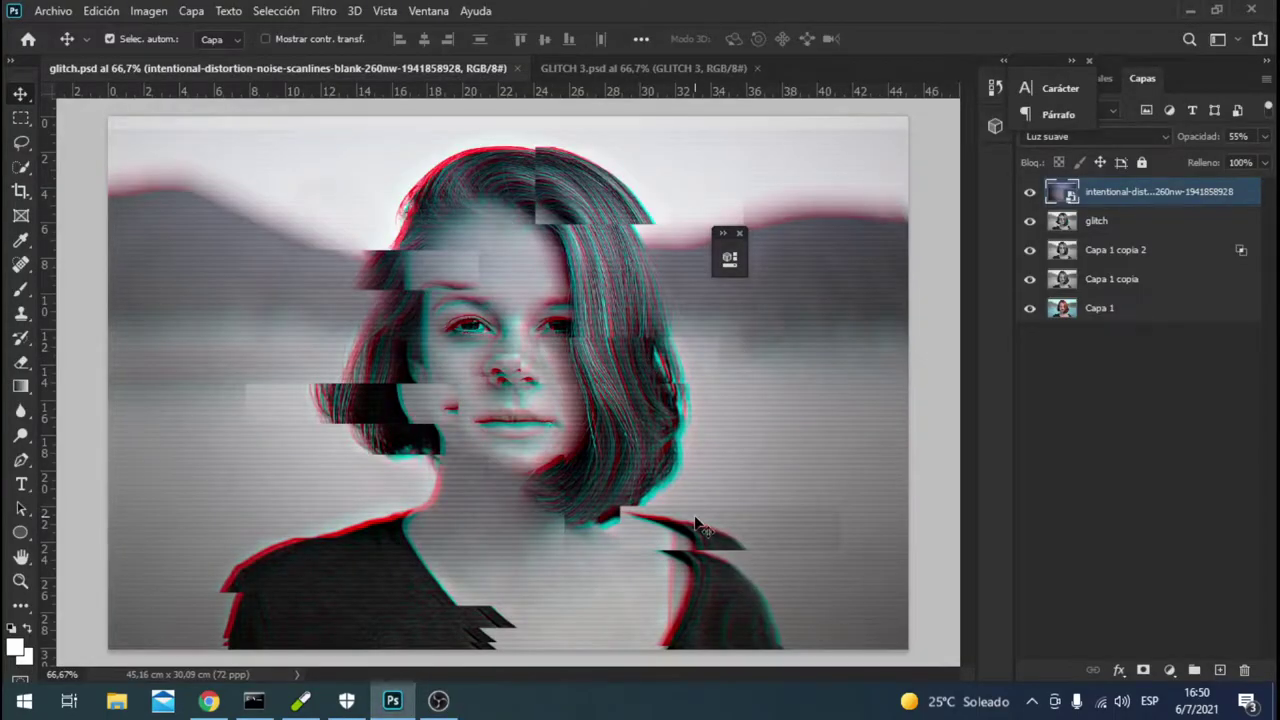
- Open pexels-monstera-6974012.jpg from Descargas, accepting the colour profile prompt
{"action": "left_click", "coordinate": [653, 67]}
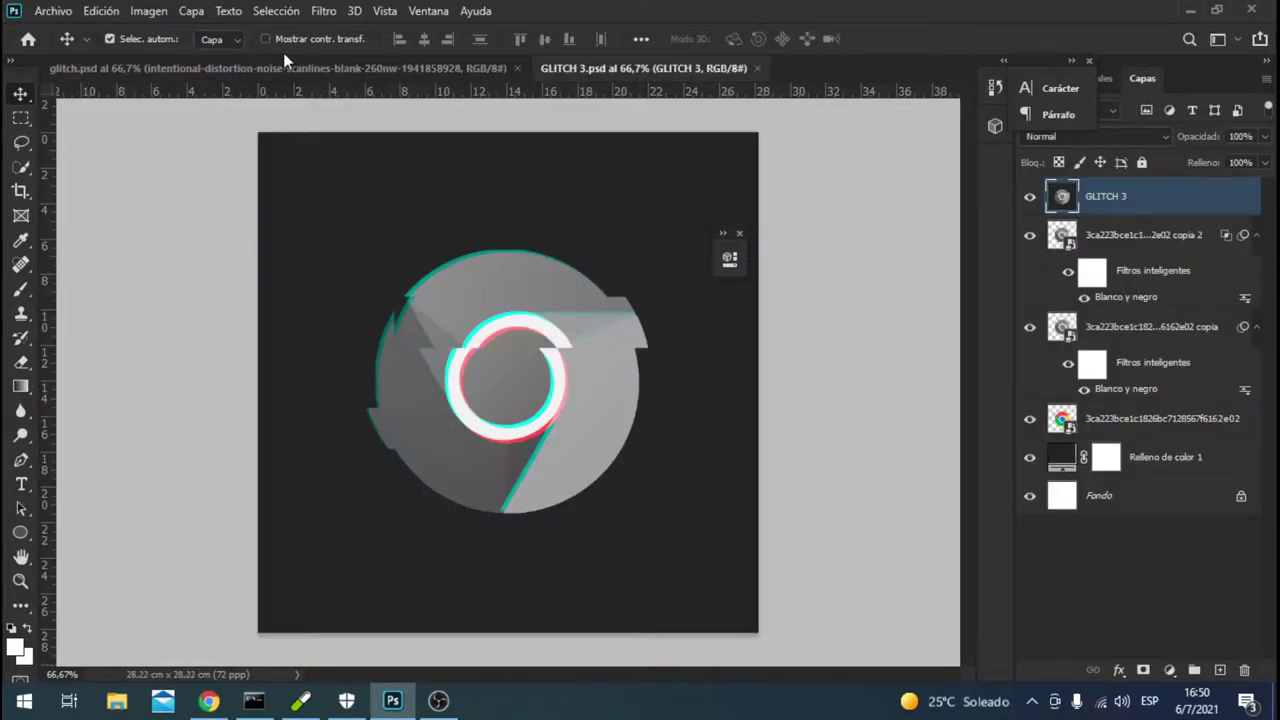
{"action": "left_click", "coordinate": [291, 70]}
{"action": "left_click", "coordinate": [55, 11]}
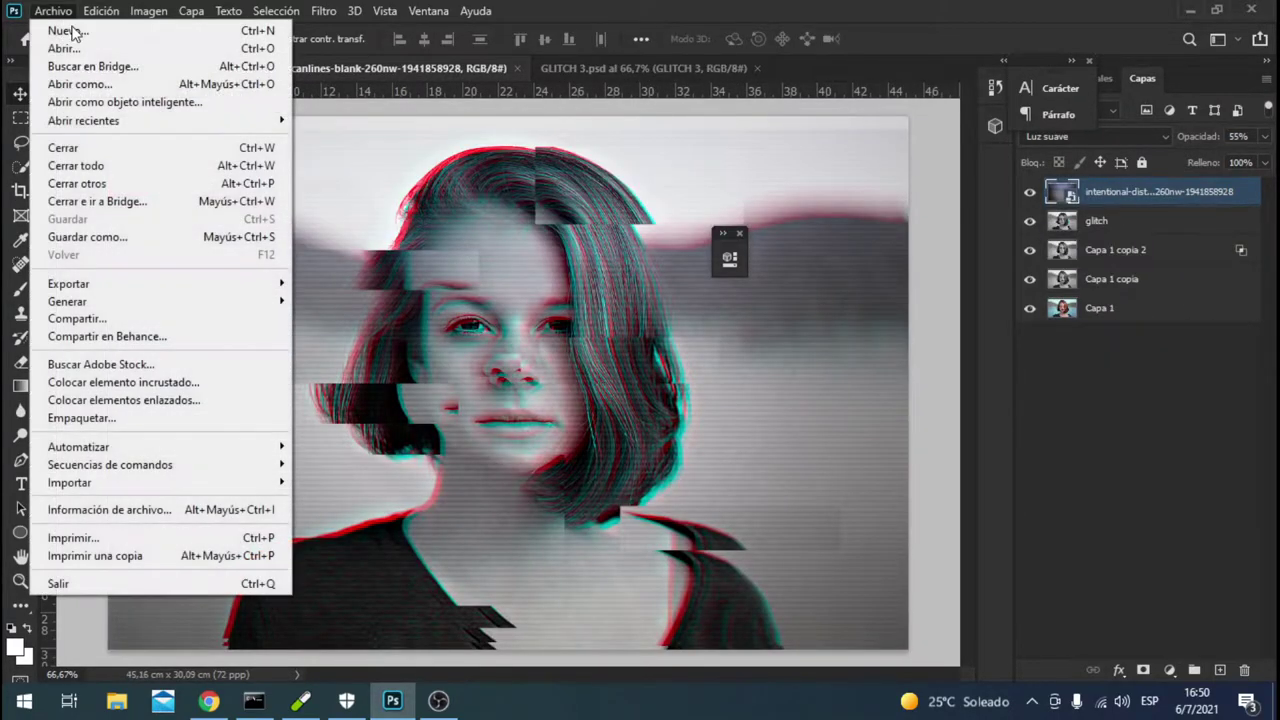
{"action": "left_click", "coordinate": [84, 50]}
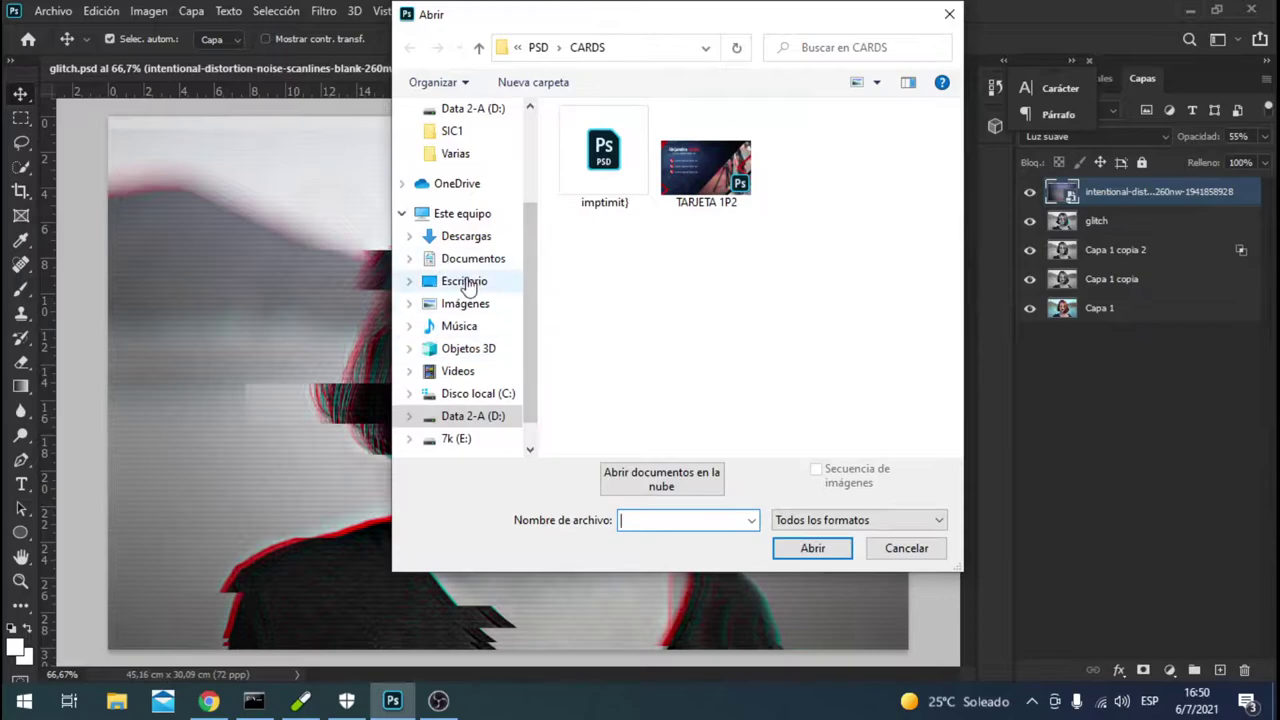
{"action": "left_click", "coordinate": [477, 237]}
{"action": "scroll", "coordinate": [749, 314], "scroll_direction": "down", "scroll_amount": 5}
{"action": "scroll", "coordinate": [749, 314], "scroll_direction": "down", "scroll_amount": 3}
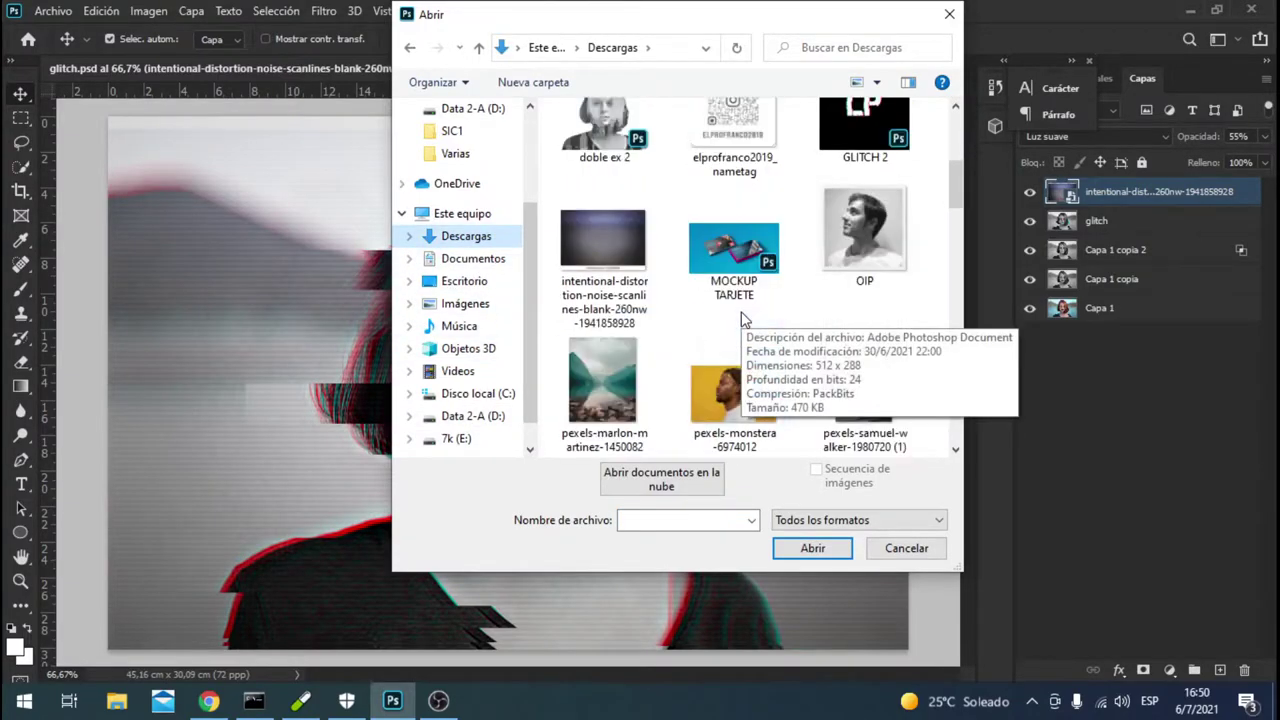
{"action": "scroll", "coordinate": [826, 285], "scroll_direction": "down", "scroll_amount": 3}
{"action": "double_click", "coordinate": [743, 200]}
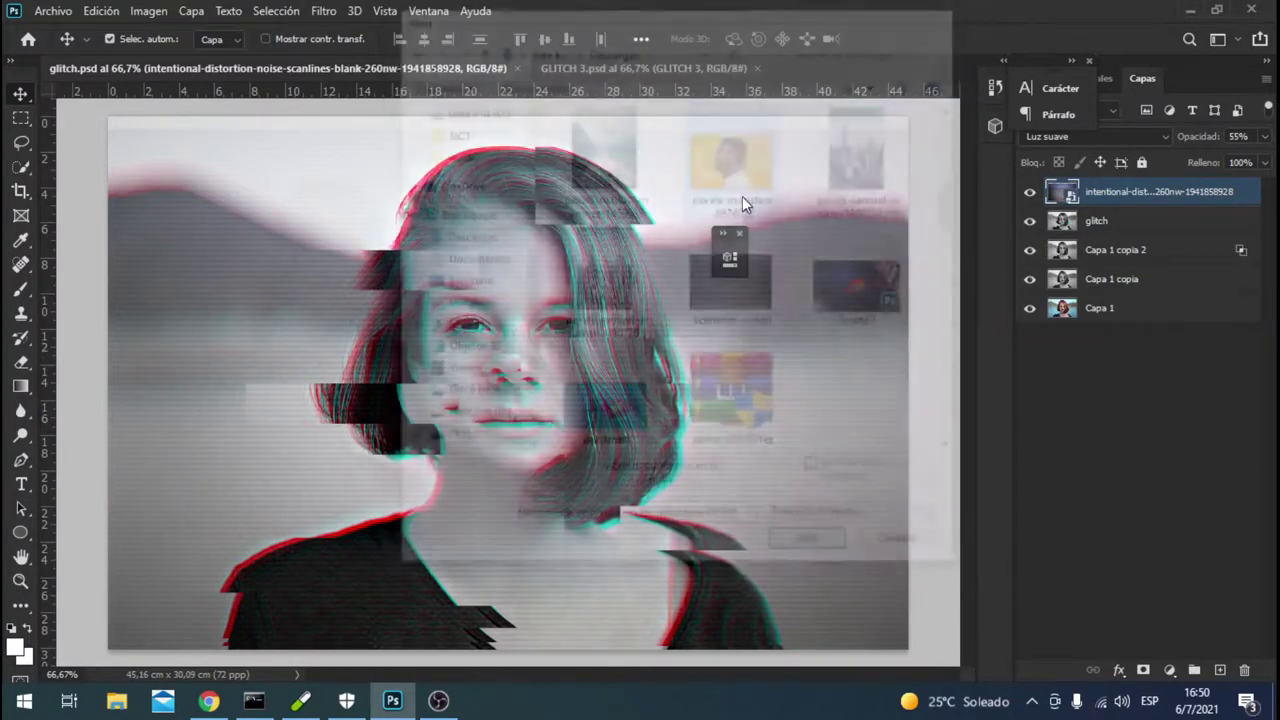
{"action": "key", "text": "Return"}
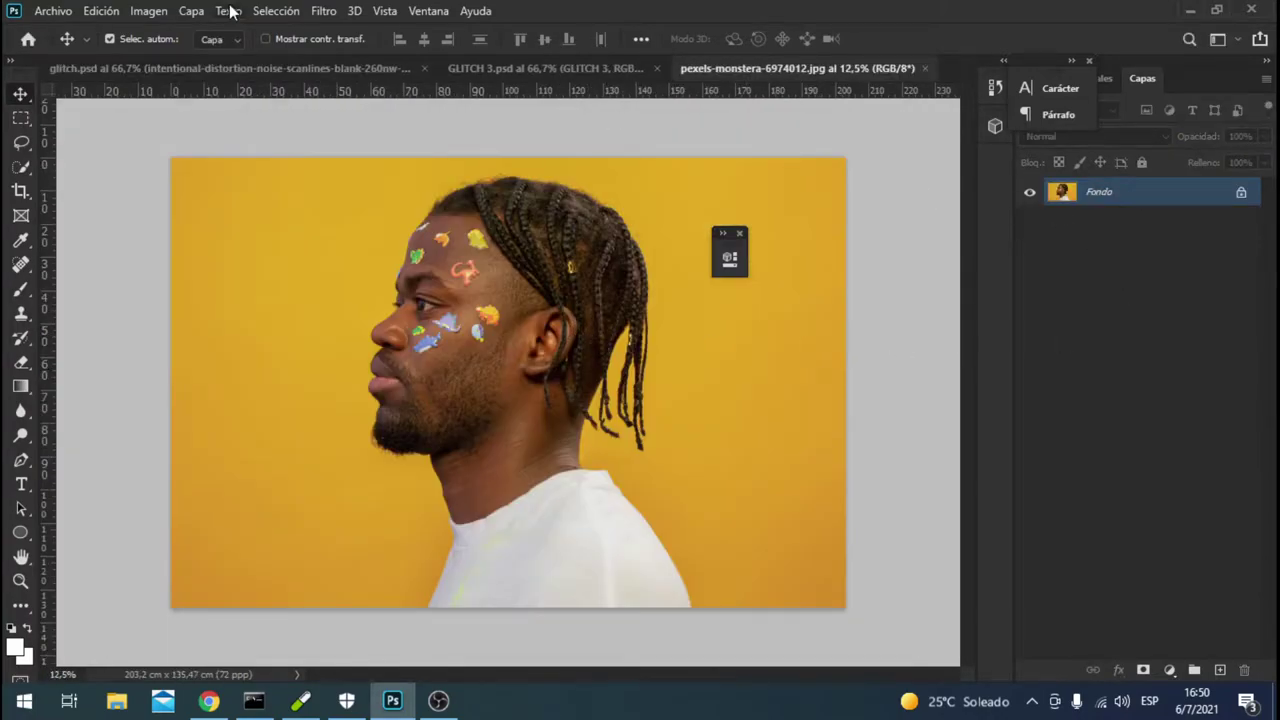
- Duplicate the photo to Capa 1, convert it with Blanco y negro, and duplicate it again
{"action": "left_click", "coordinate": [167, 9]}
{"action": "mouse_move", "coordinate": [161, 59]}
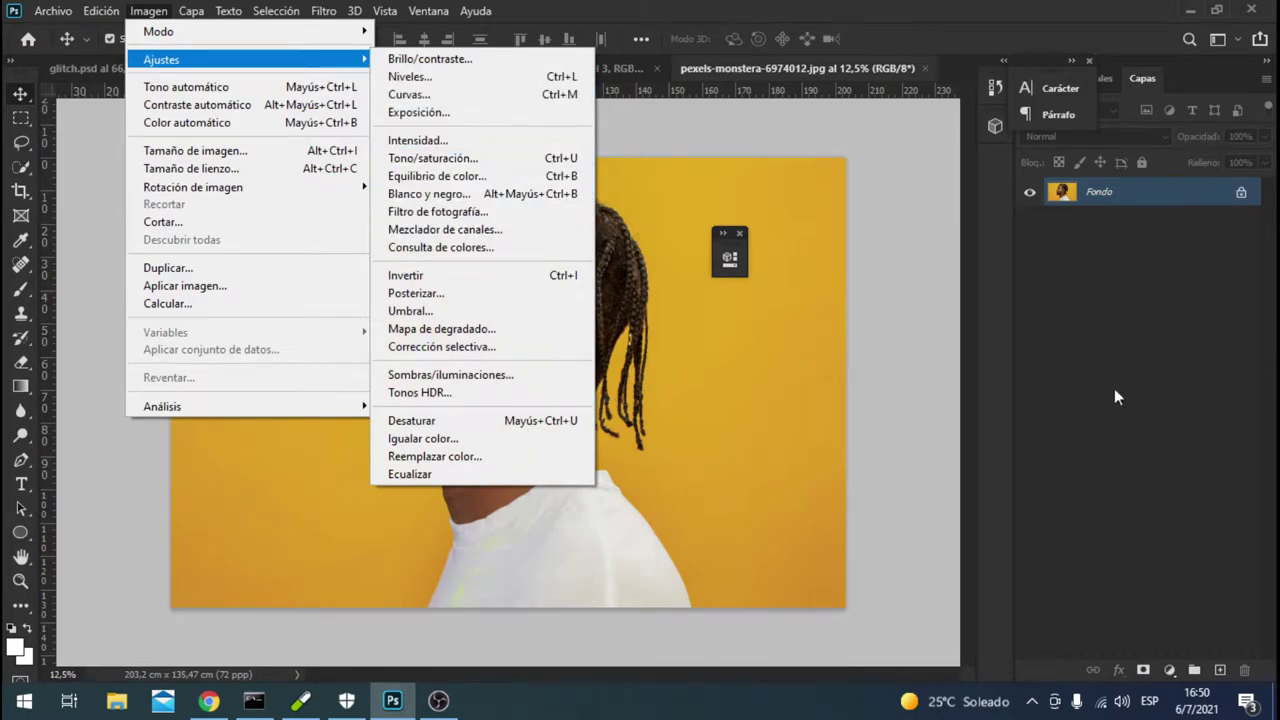
{"action": "left_click", "coordinate": [1127, 293]}
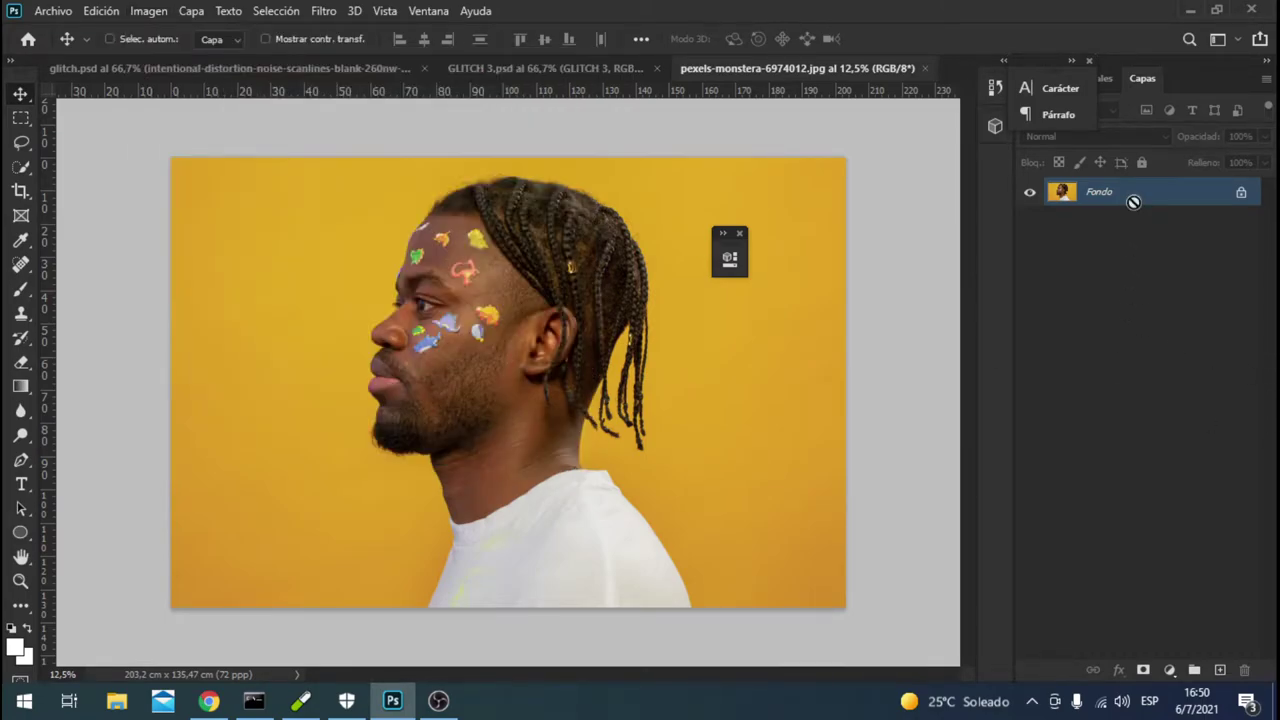
{"action": "key", "text": "ctrl+j"}
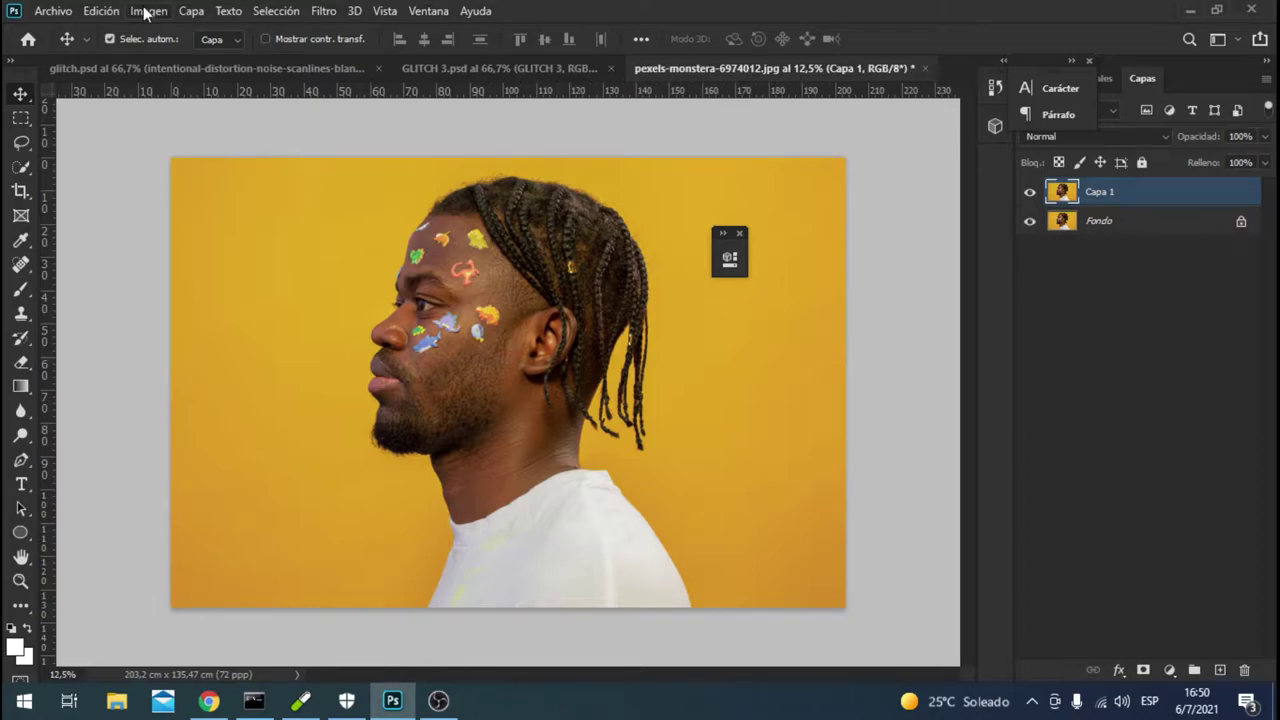
{"action": "left_click", "coordinate": [146, 12]}
{"action": "mouse_move", "coordinate": [248, 59]}
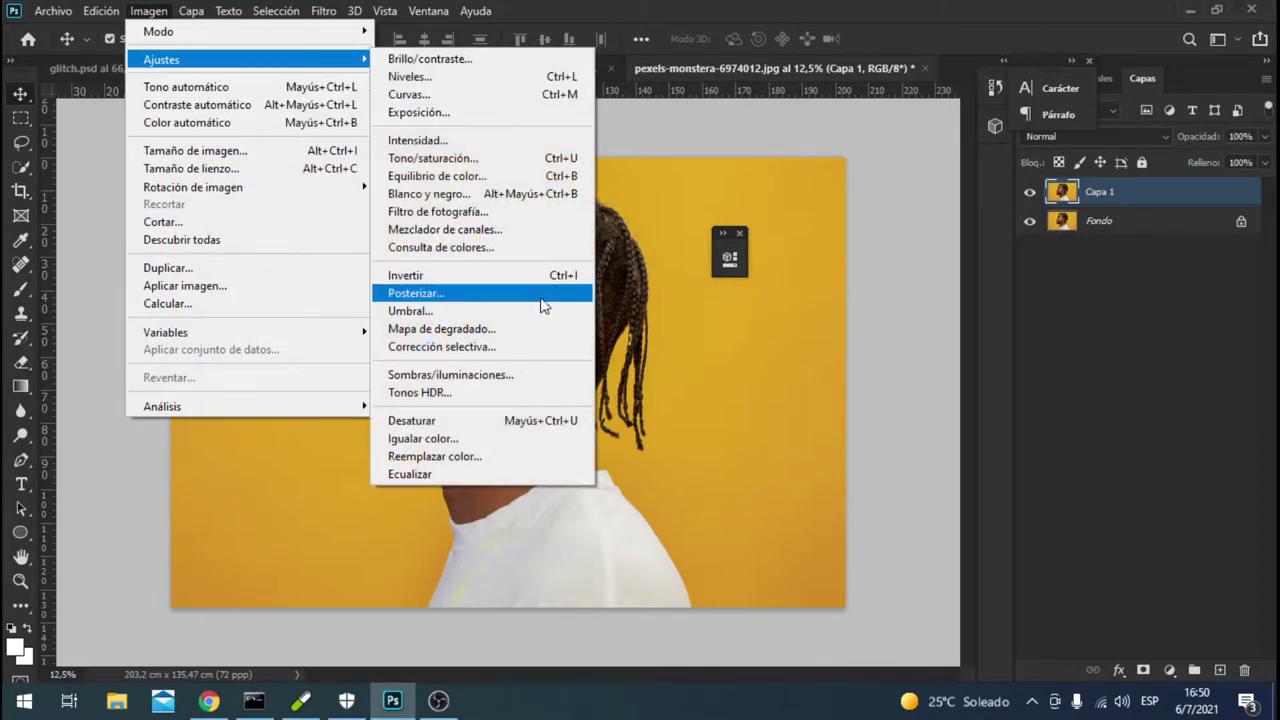
{"action": "left_click", "coordinate": [483, 196]}
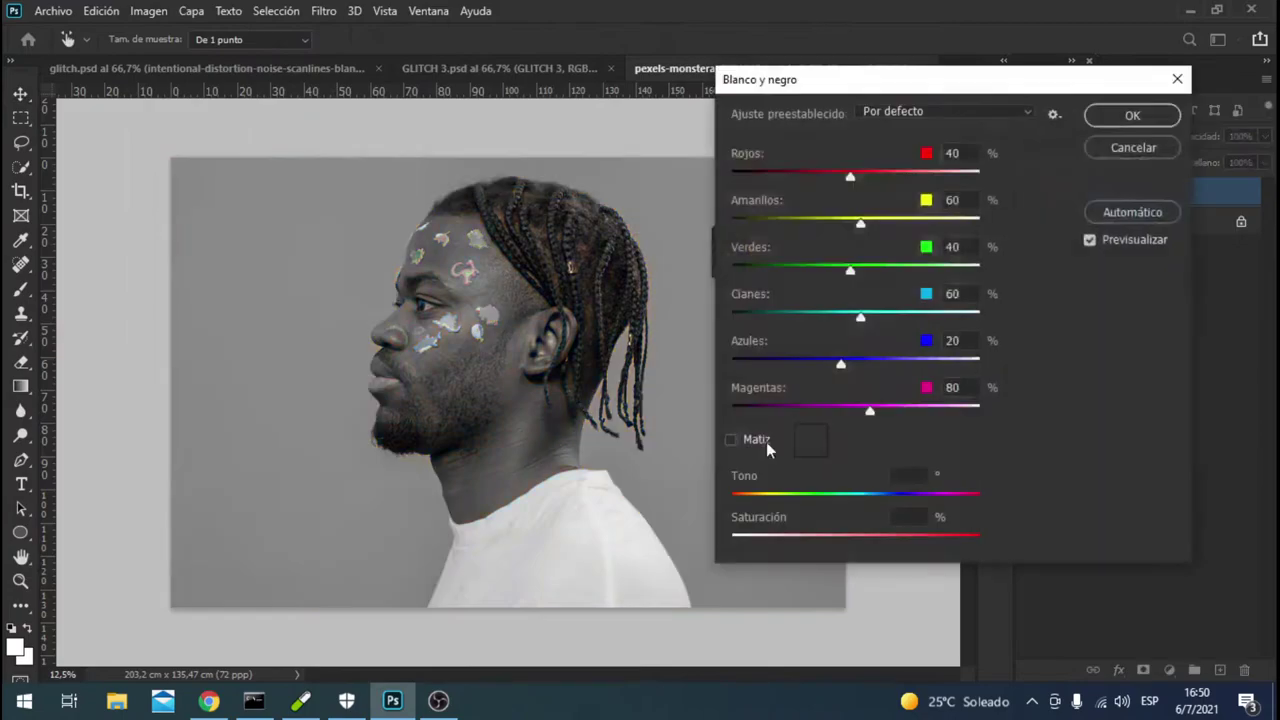
{"action": "left_click", "coordinate": [1131, 116]}
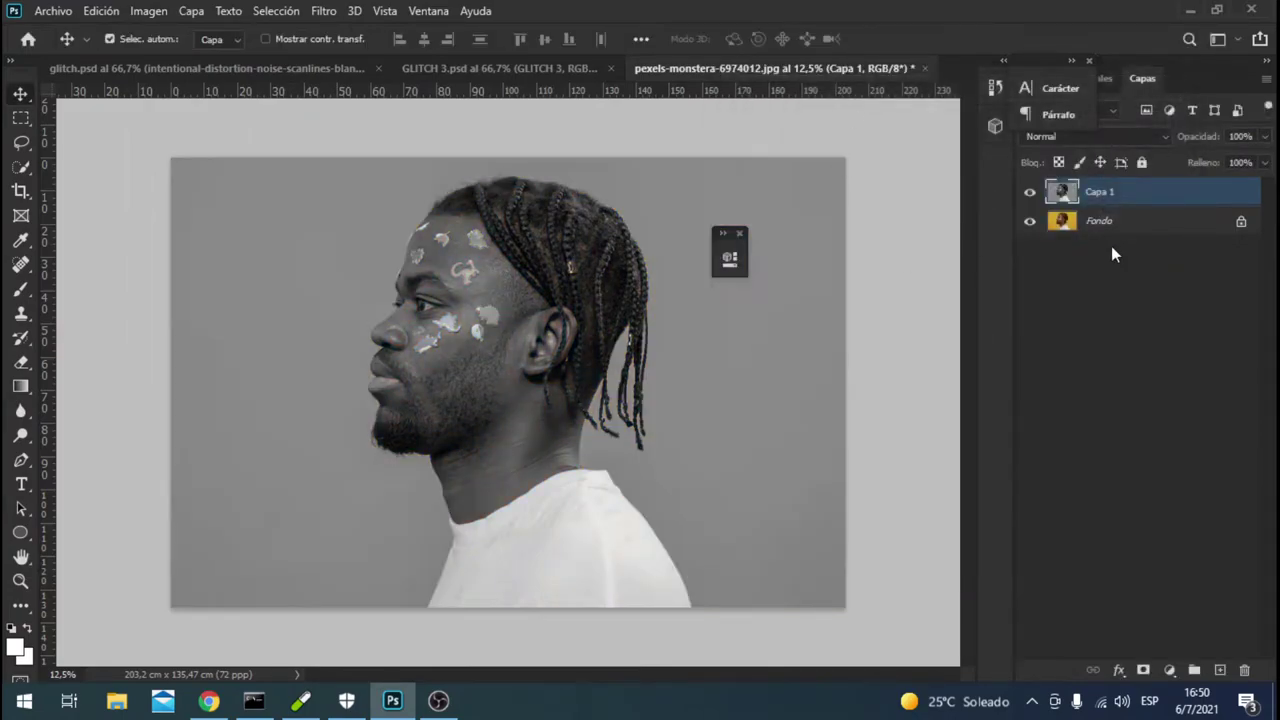
{"action": "key", "text": "ctrl+j"}
- Exclude the R channel in Capa 1 copia's blending options
{"action": "right_click", "coordinate": [1122, 189]}
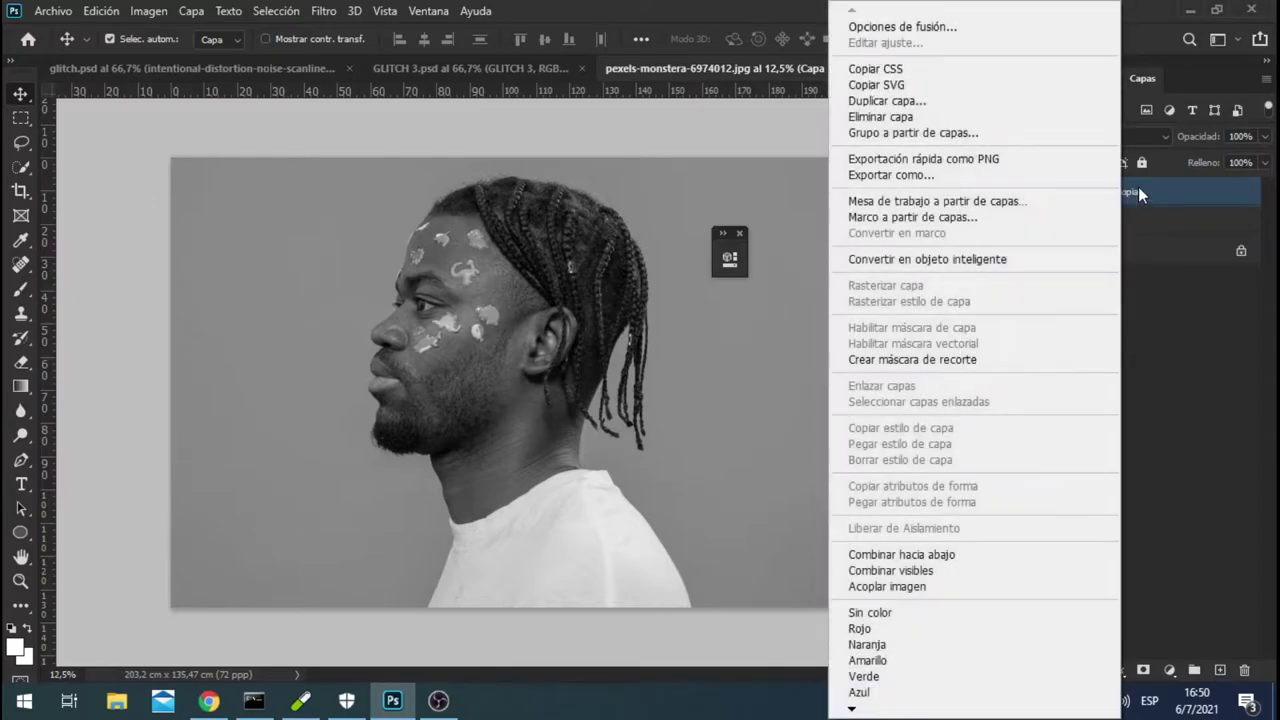
{"action": "left_click", "coordinate": [955, 37]}
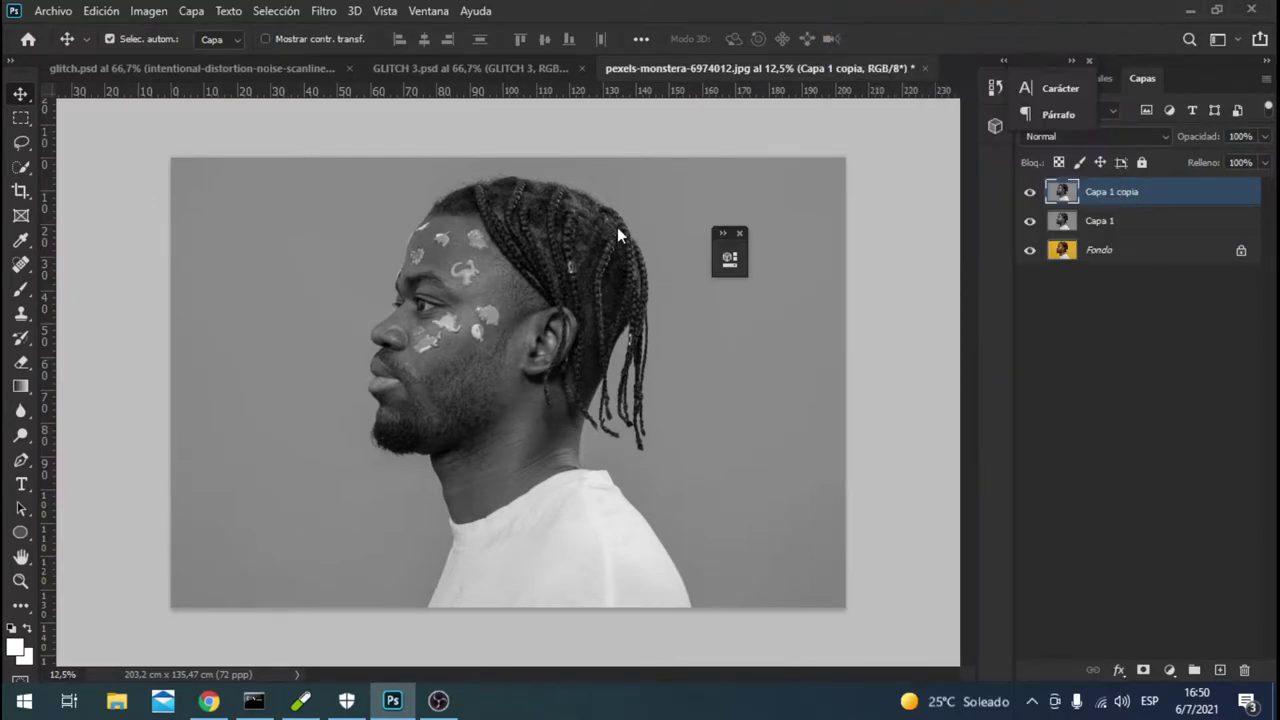
{"action": "mouse_move", "coordinate": [592, 218]}
{"action": "left_mouse_down"}
{"action": "mouse_move", "coordinate": [752, 168]}
{"action": "mouse_move", "coordinate": [603, 127]}
{"action": "left_mouse_up"}
{"action": "left_click", "coordinate": [793, 285]}
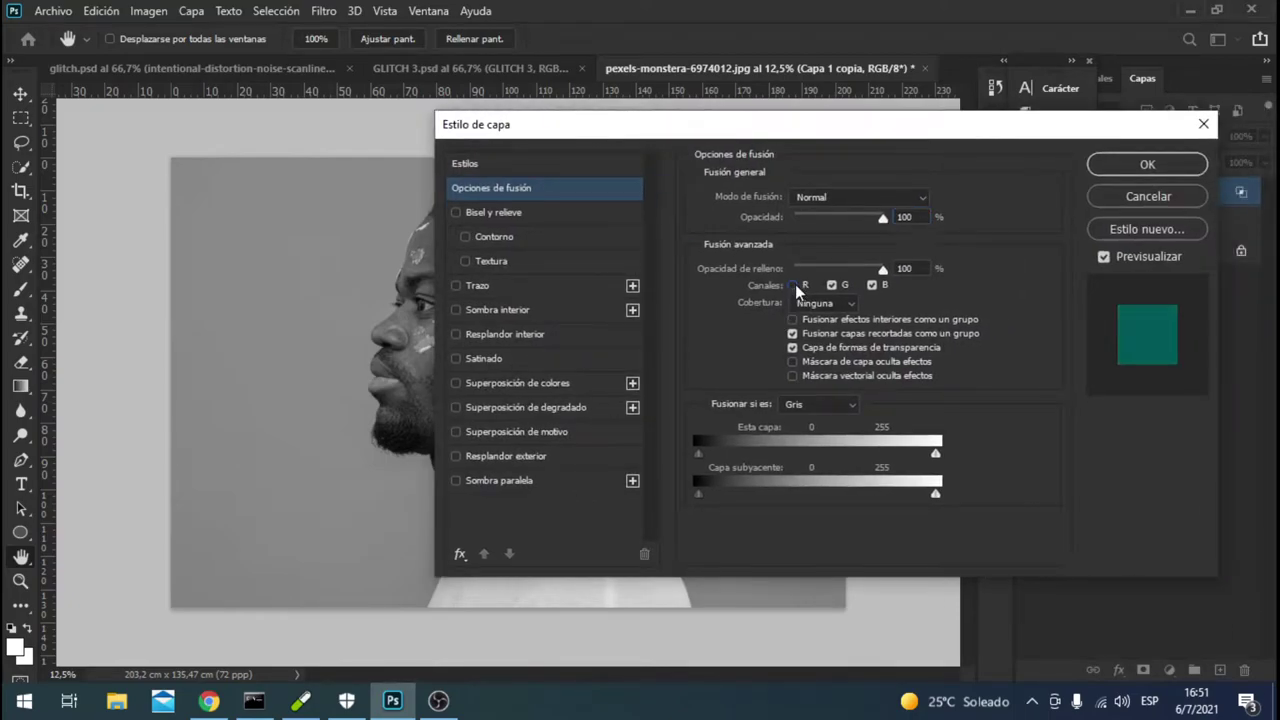
{"action": "left_click", "coordinate": [1166, 170]}
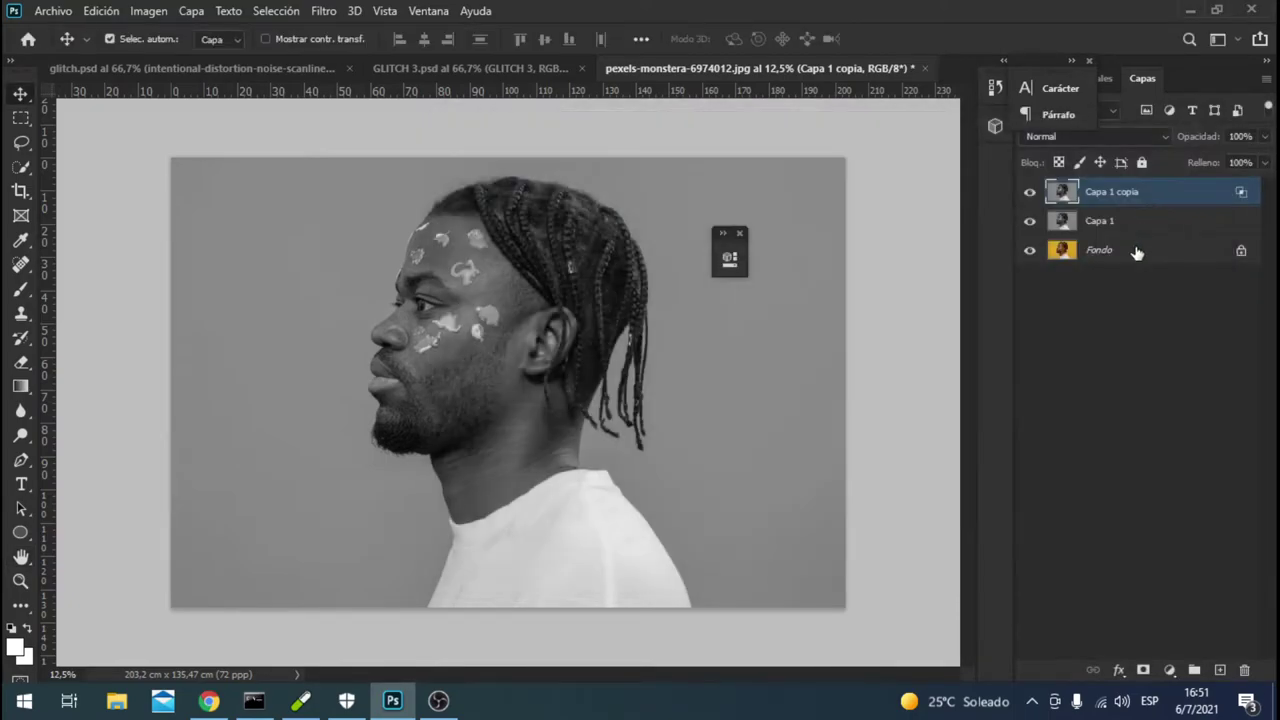
- Offset Capa 1 copia a few pixels for red-cyan fringes, then duplicate it
{"action": "key", "text": "ctrl+t"}
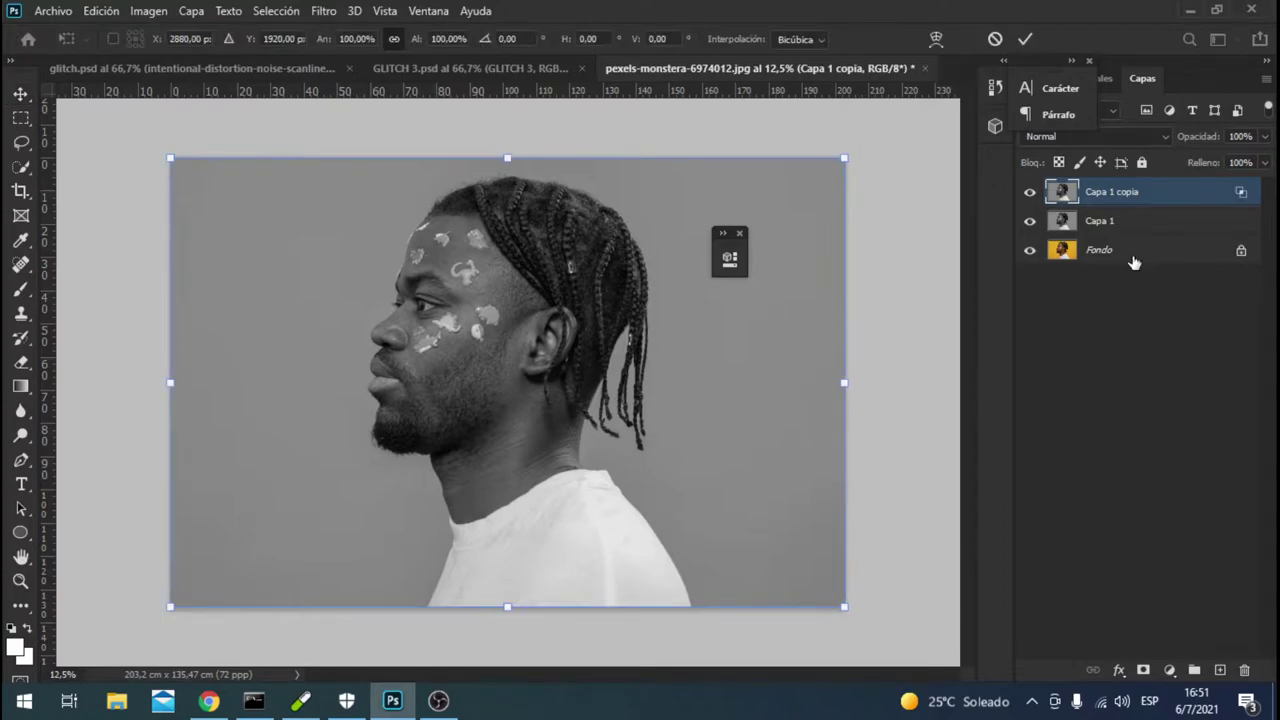
{"action": "key", "text": "Left"}
{"action": "key", "text": "Left"}
{"action": "key", "text": "Left"}
{"action": "key", "text": "Up"}
{"action": "key", "text": "Up"}
{"action": "key", "text": "Left"}
{"action": "key", "text": "Left"}
{"action": "key", "text": "Down"}
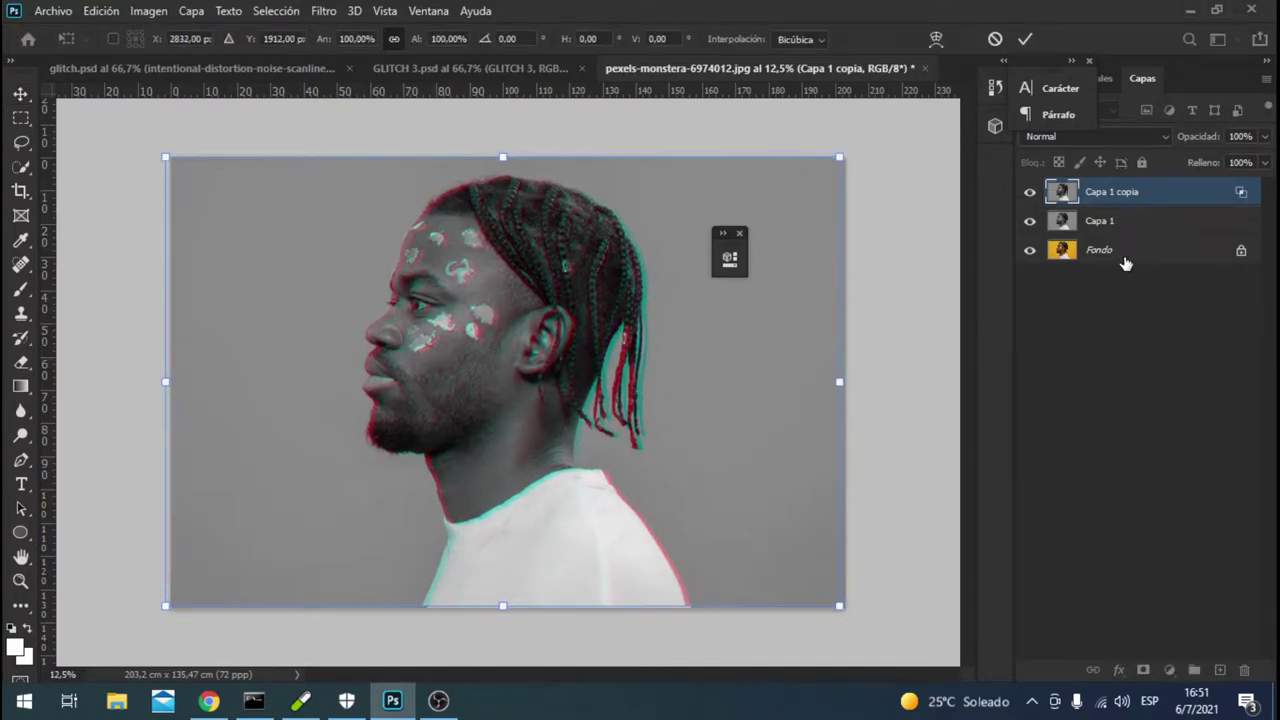
{"action": "key", "text": "Down"}
{"action": "key", "text": "Right"}
{"action": "key", "text": "Left"}
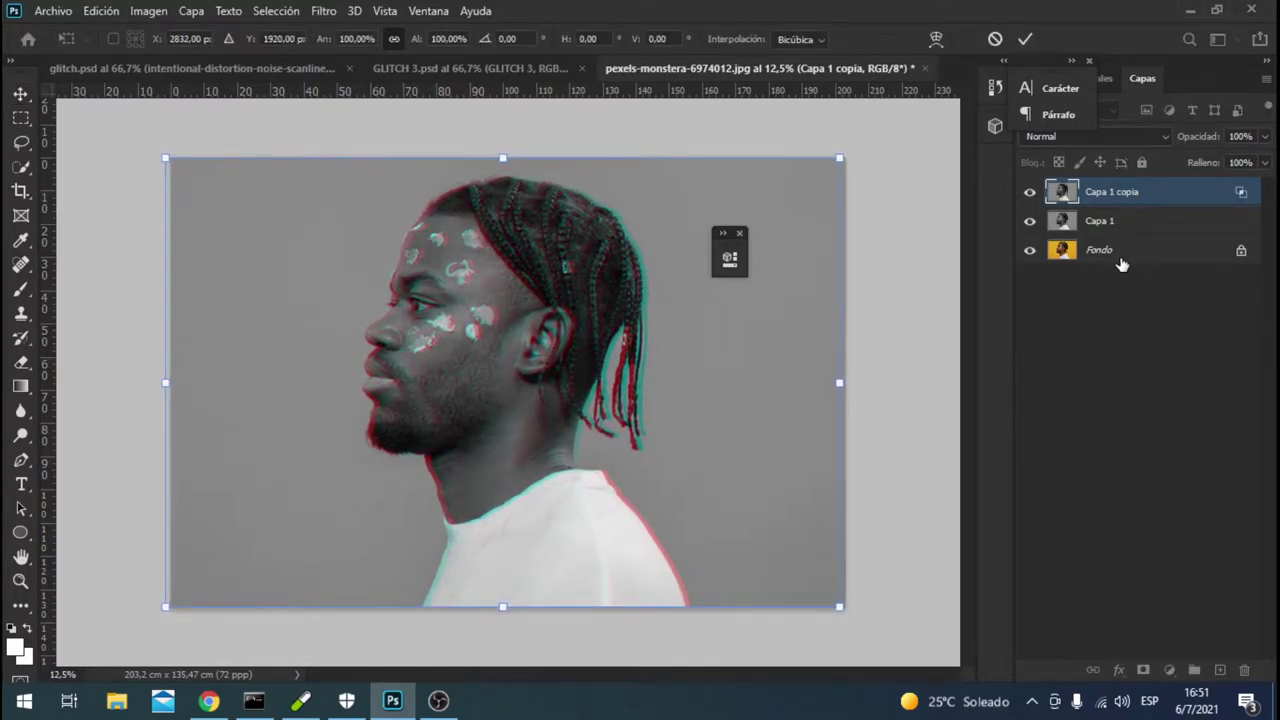
{"action": "key", "text": "Right"}
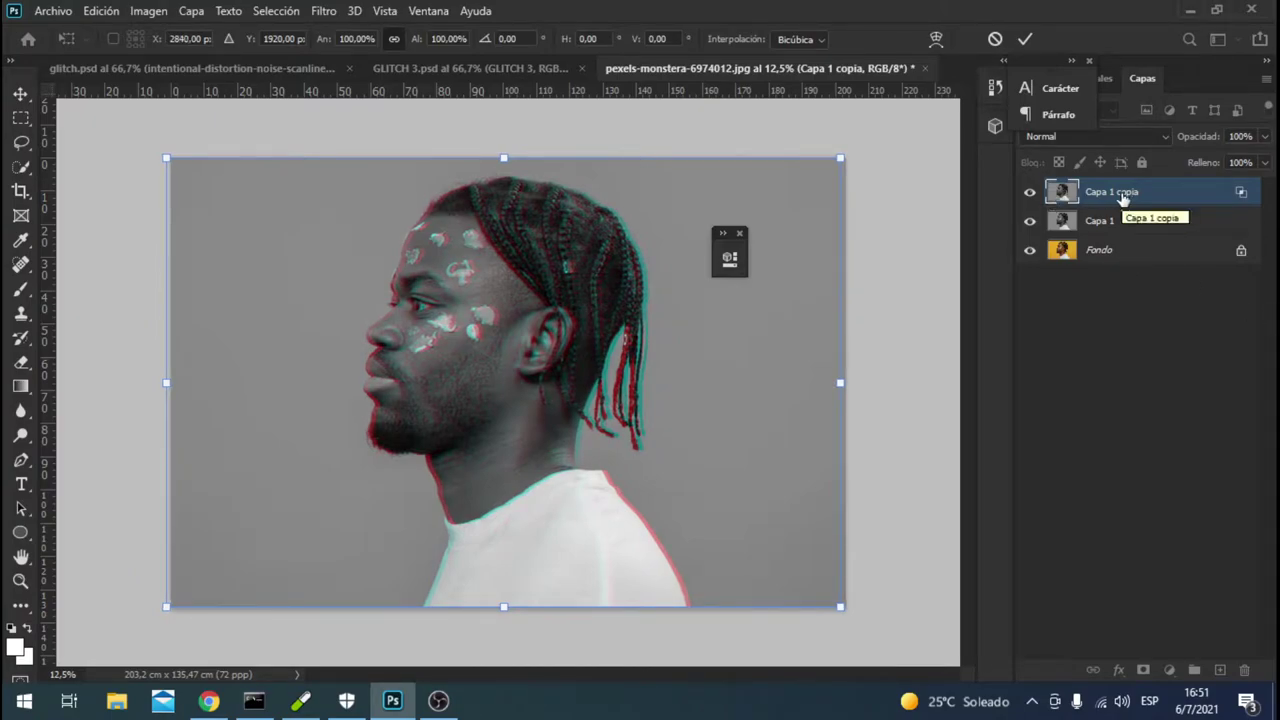
{"action": "key", "text": "Return"}
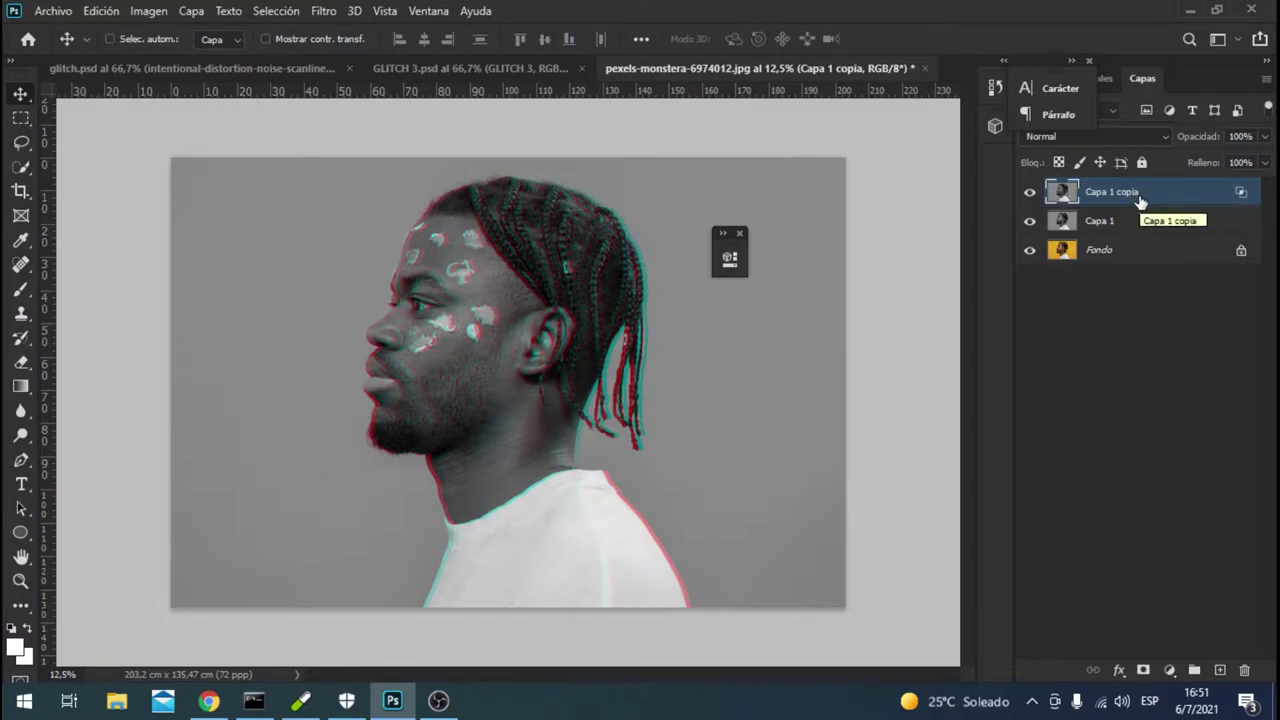
{"action": "key", "text": "ctrl+j"}
- Set Capa 1 copia 2's blending to keep red and exclude the green channel
{"action": "right_click", "coordinate": [1135, 197]}
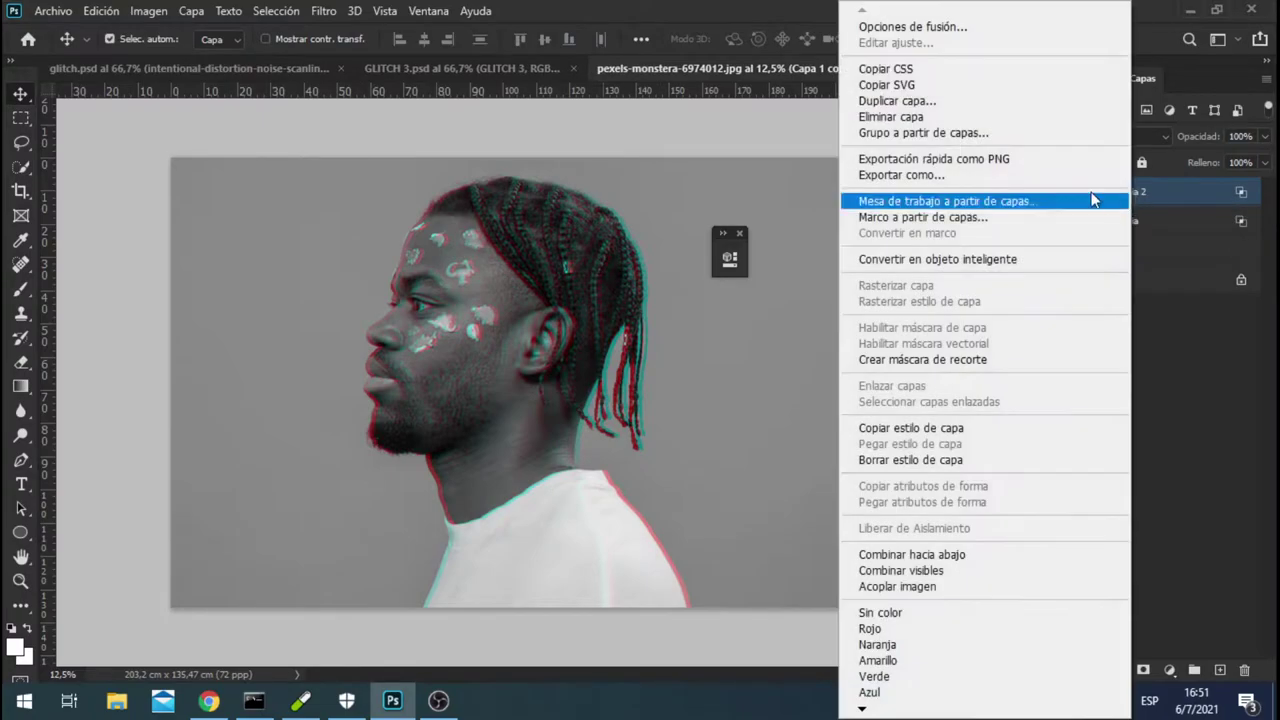
{"action": "left_click", "coordinate": [960, 27]}
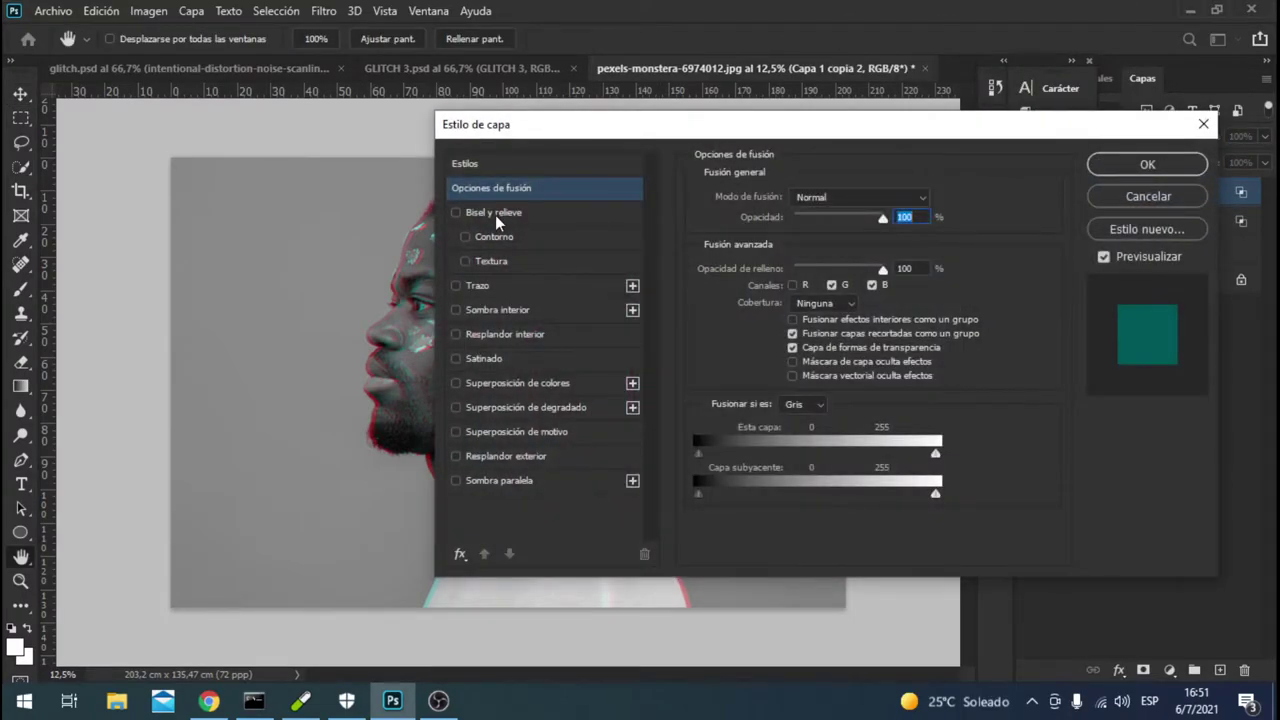
{"action": "left_click", "coordinate": [792, 285]}
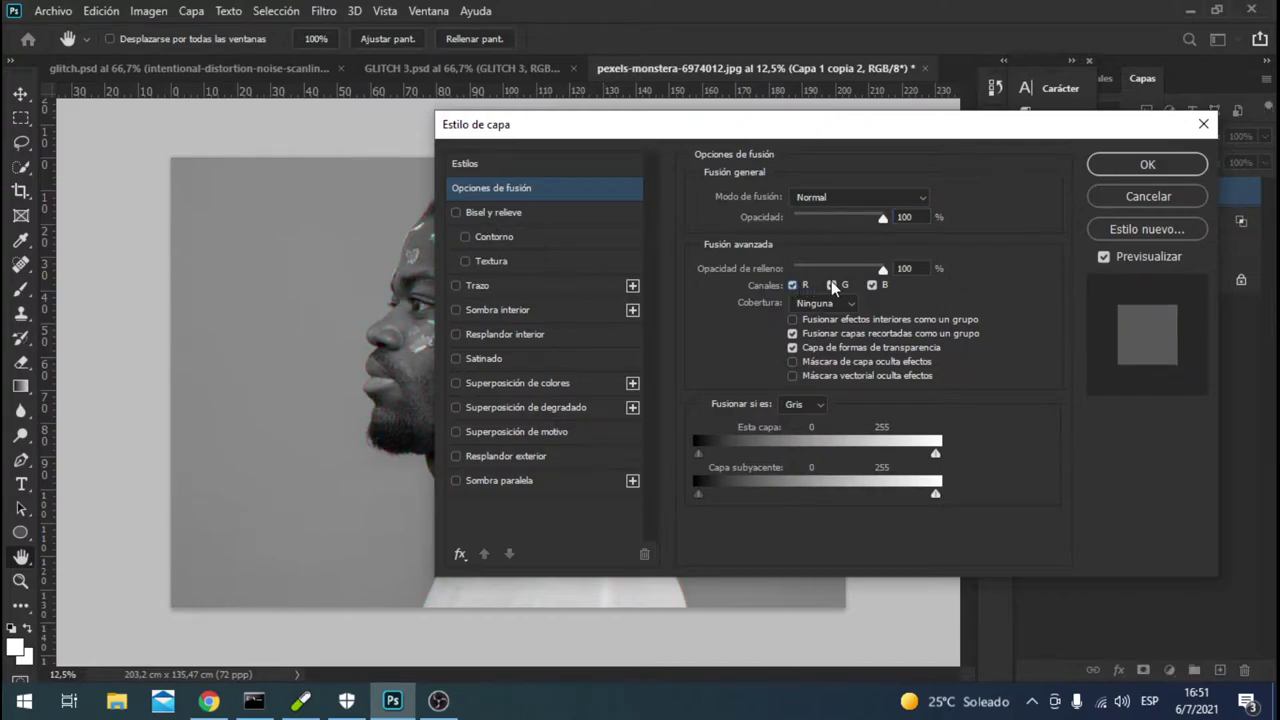
{"action": "left_click", "coordinate": [831, 285]}
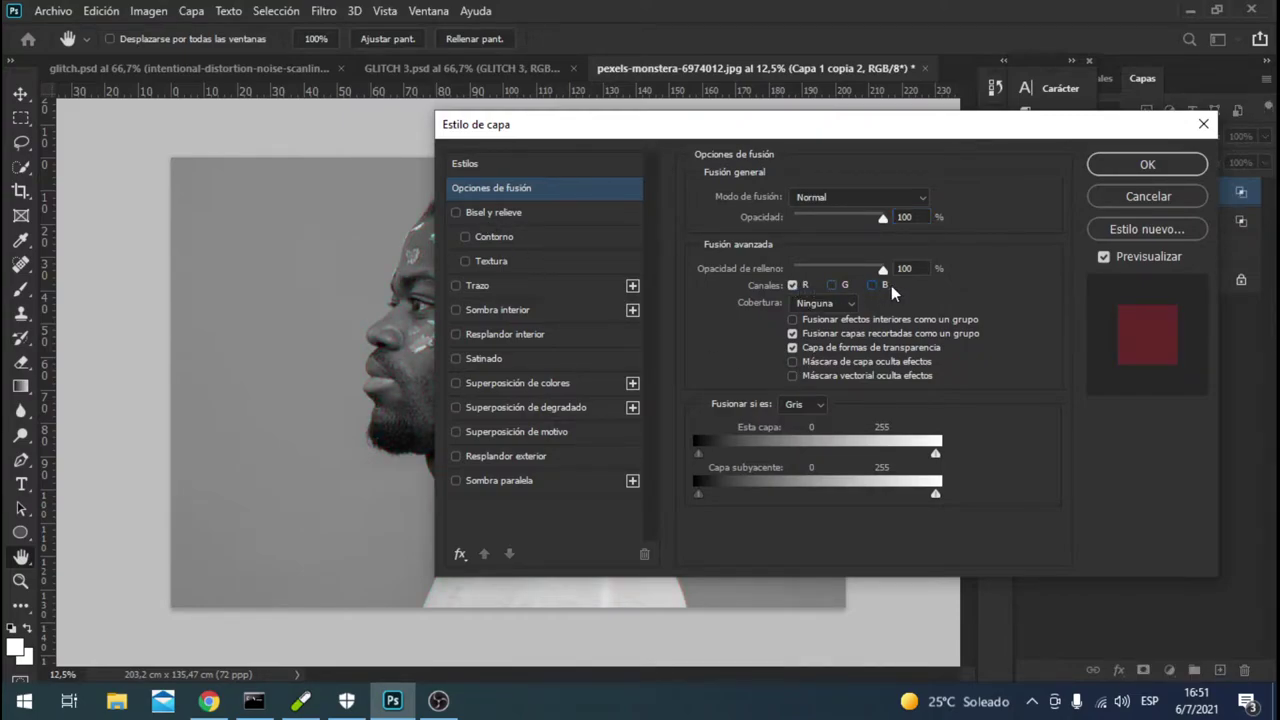
{"action": "left_click", "coordinate": [1120, 188]}
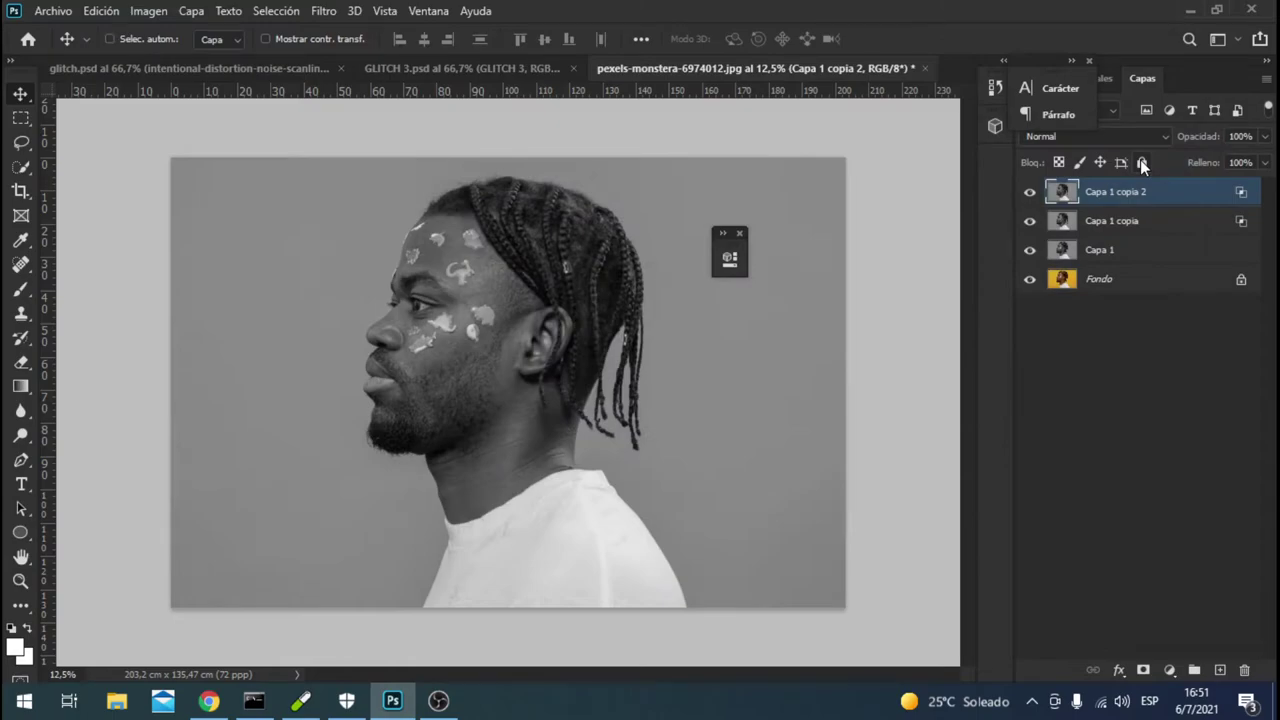
- Nudge Capa 1 copia 2 slightly sideways with Free Transform and commit
{"action": "key", "text": "ctrl+t"}
{"action": "key", "text": "Left"}
{"action": "key", "text": "Left"}
{"action": "key", "text": "Left"}
{"action": "key", "text": "Left"}
{"action": "key", "text": "Left"}
{"action": "key", "text": "Left"}
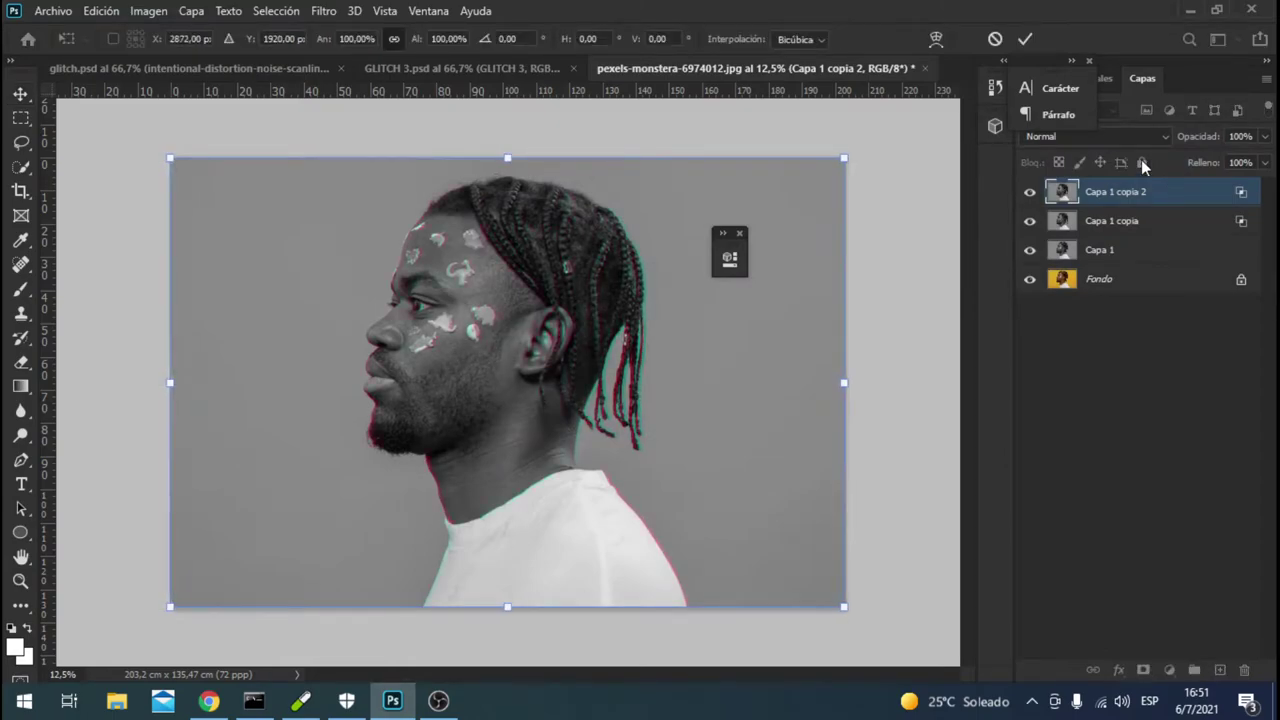
{"action": "key", "text": "Right"}
{"action": "key", "text": "Right"}
{"action": "key", "text": "Right"}
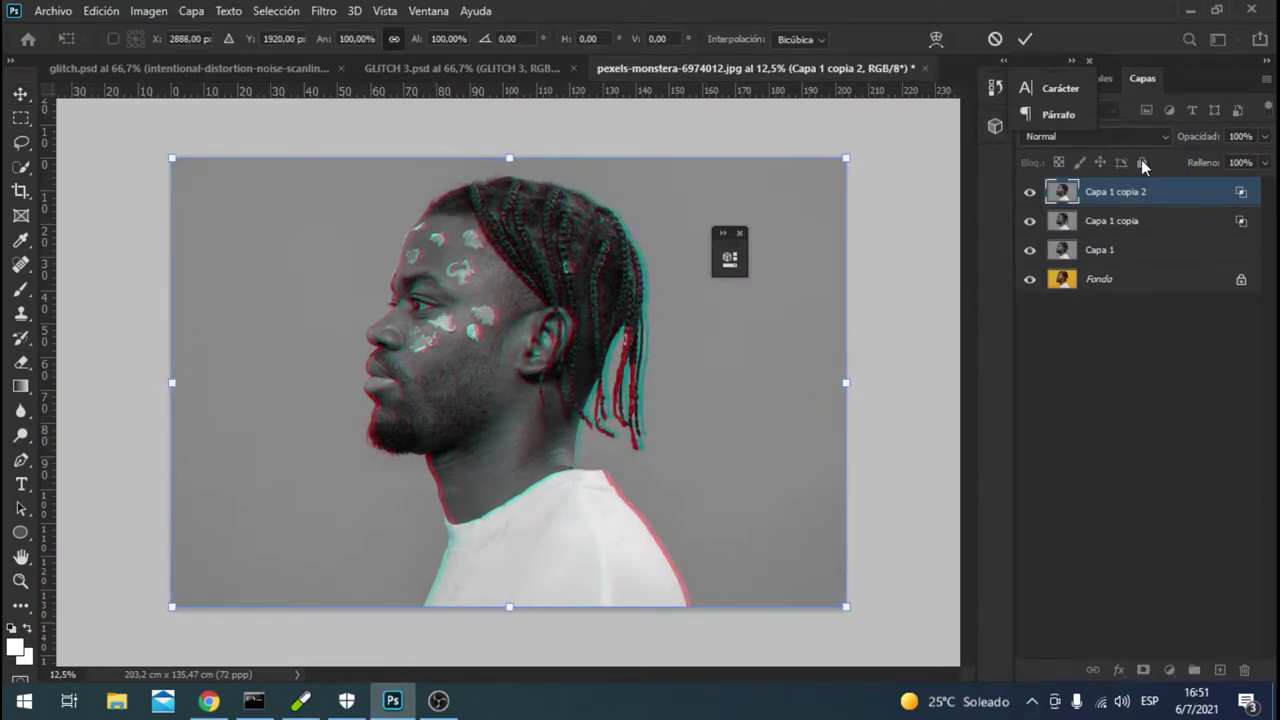
{"action": "key", "text": "Return"}
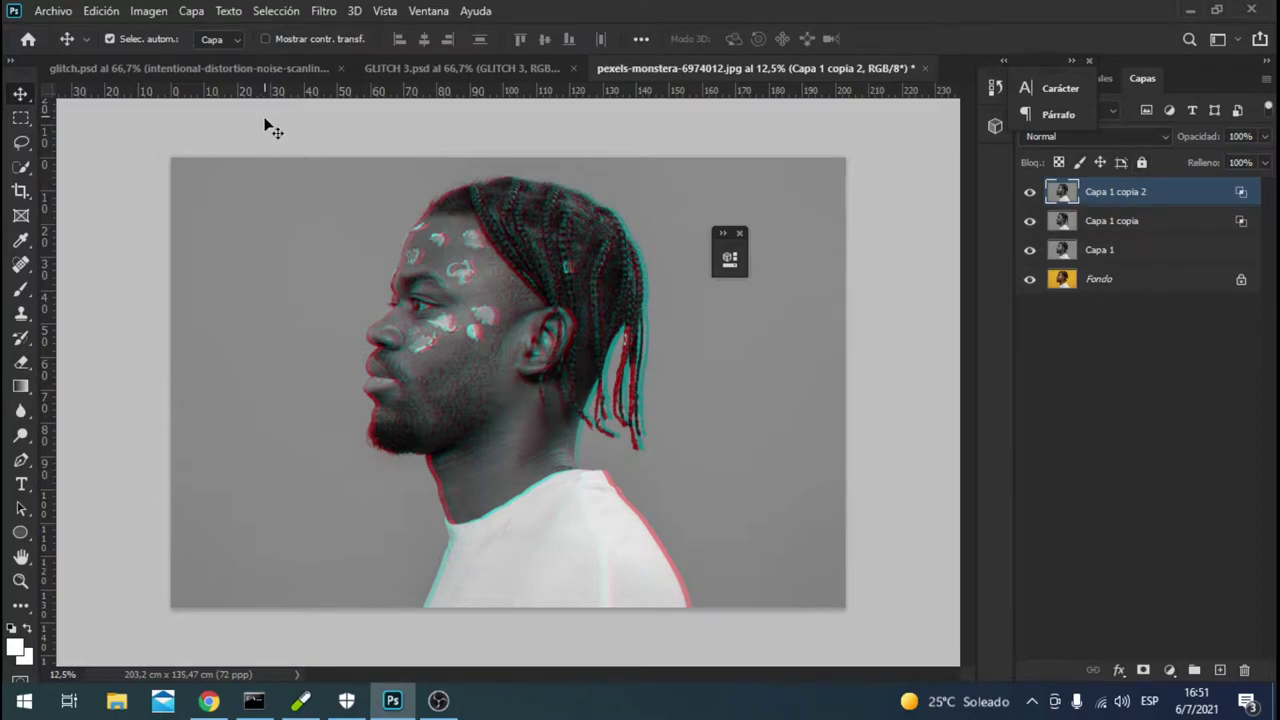
- Save the document as gl1.psd in Photoshop format in Descargas
{"action": "left_click", "coordinate": [52, 12]}
{"action": "left_click", "coordinate": [143, 234]}
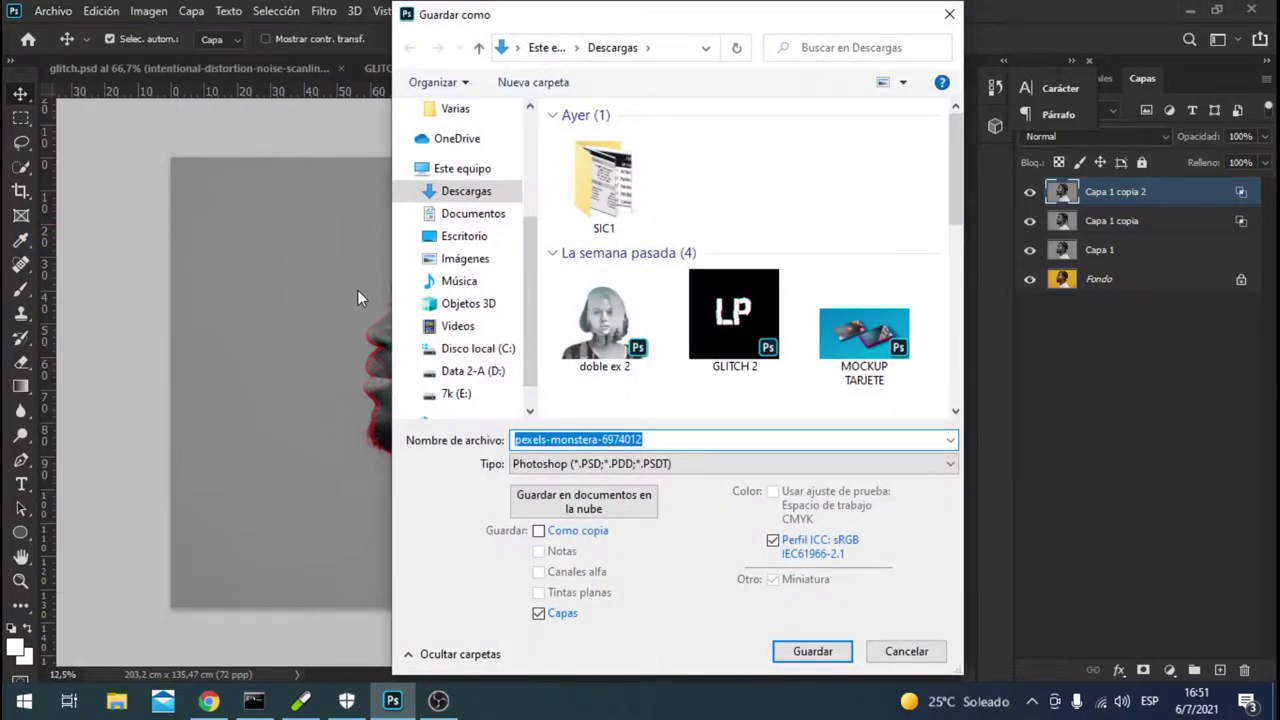
{"action": "type", "text": "gl4"}
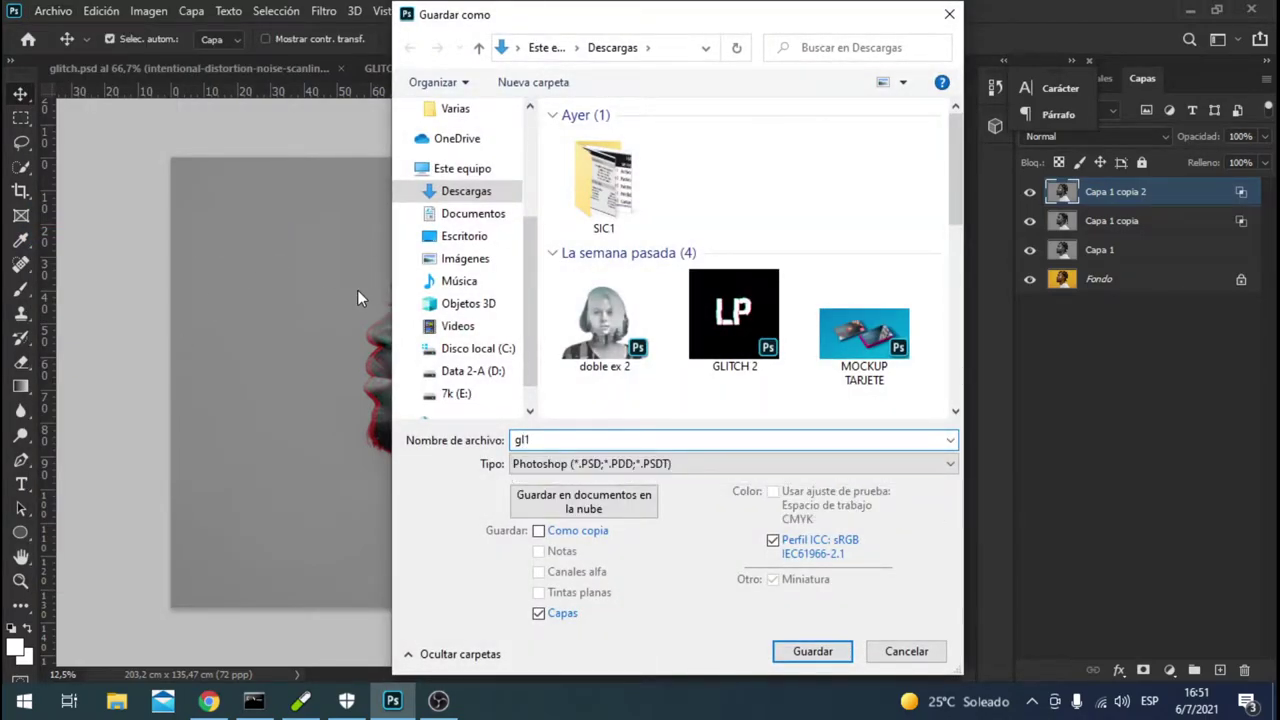
{"action": "key", "text": "Return"}
{"action": "key", "text": "Return"}
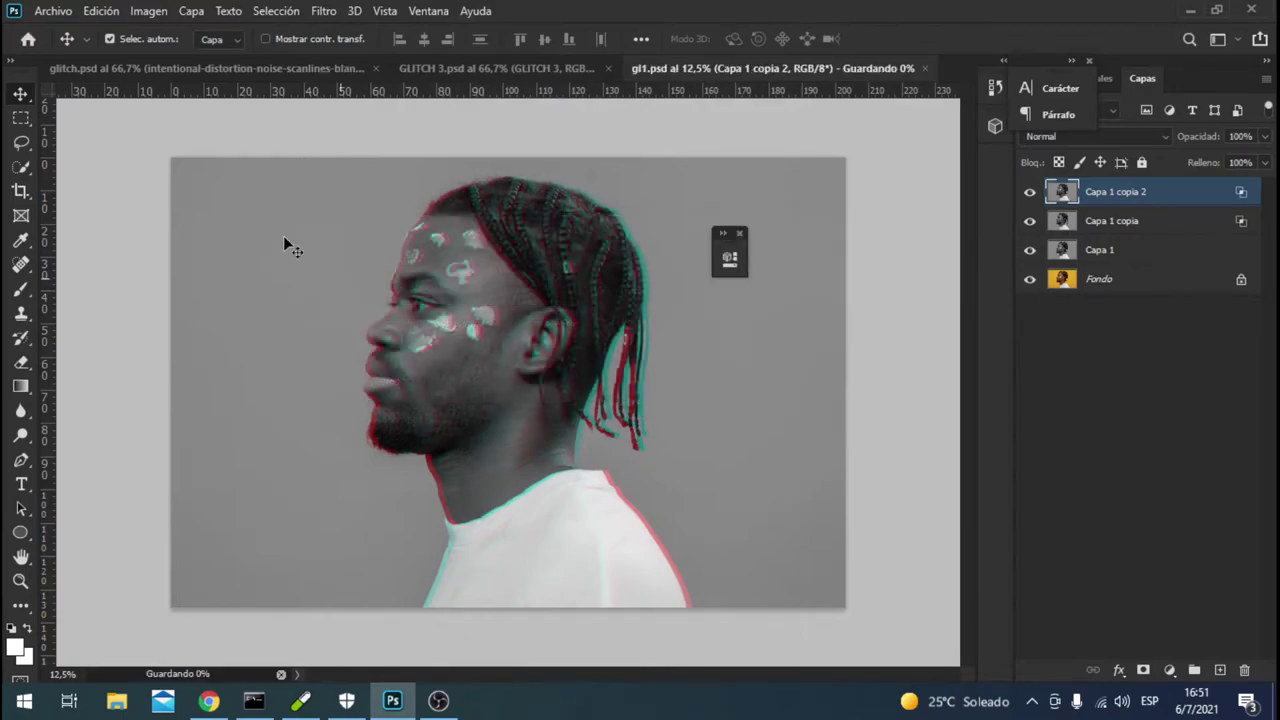
- Place gl1.psd as an embedded layer on top and compare briefly with glitch.psd
{"action": "left_click", "coordinate": [60, 16]}
{"action": "left_click", "coordinate": [128, 382]}
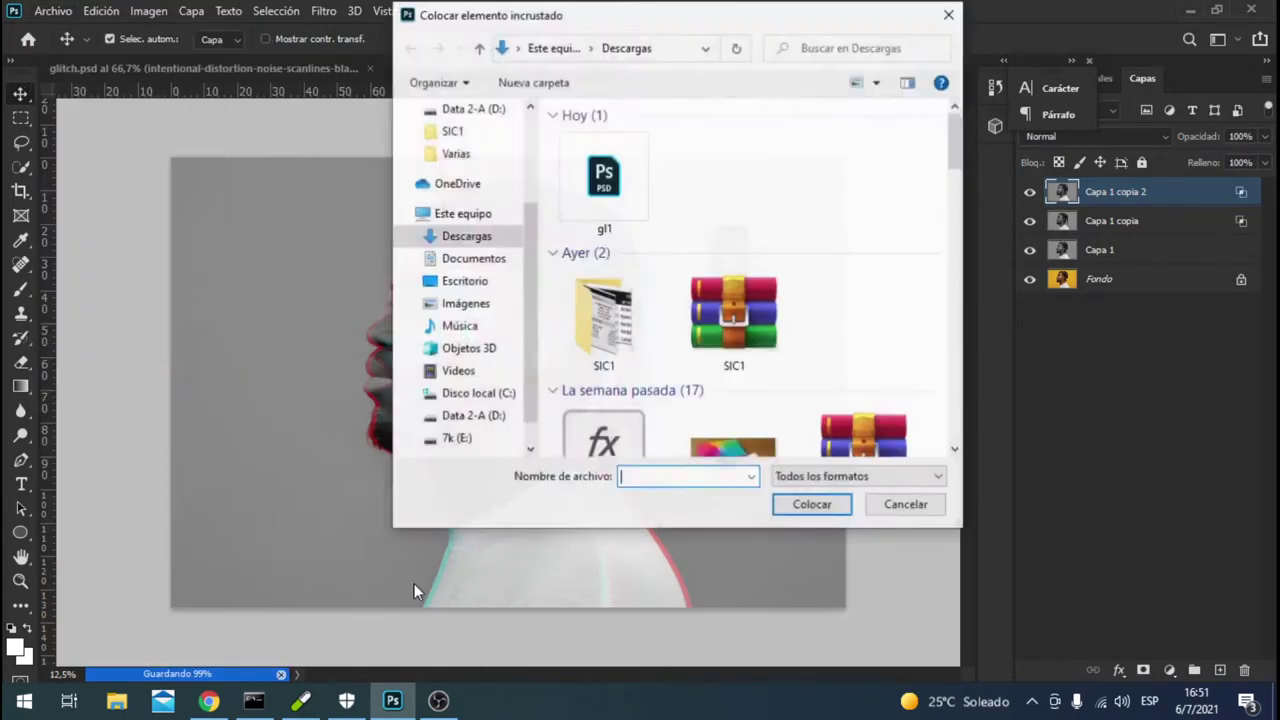
{"action": "left_click", "coordinate": [876, 507]}
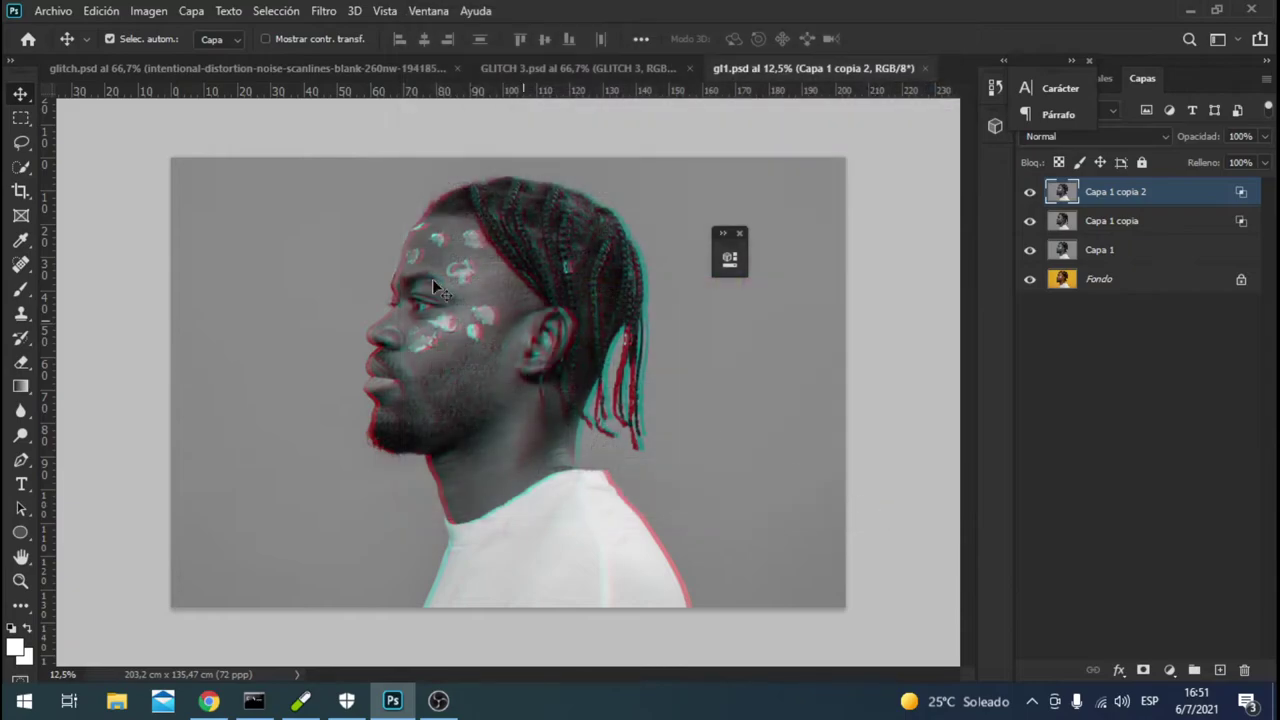
{"action": "left_click", "coordinate": [55, 14]}
{"action": "left_click", "coordinate": [178, 382]}
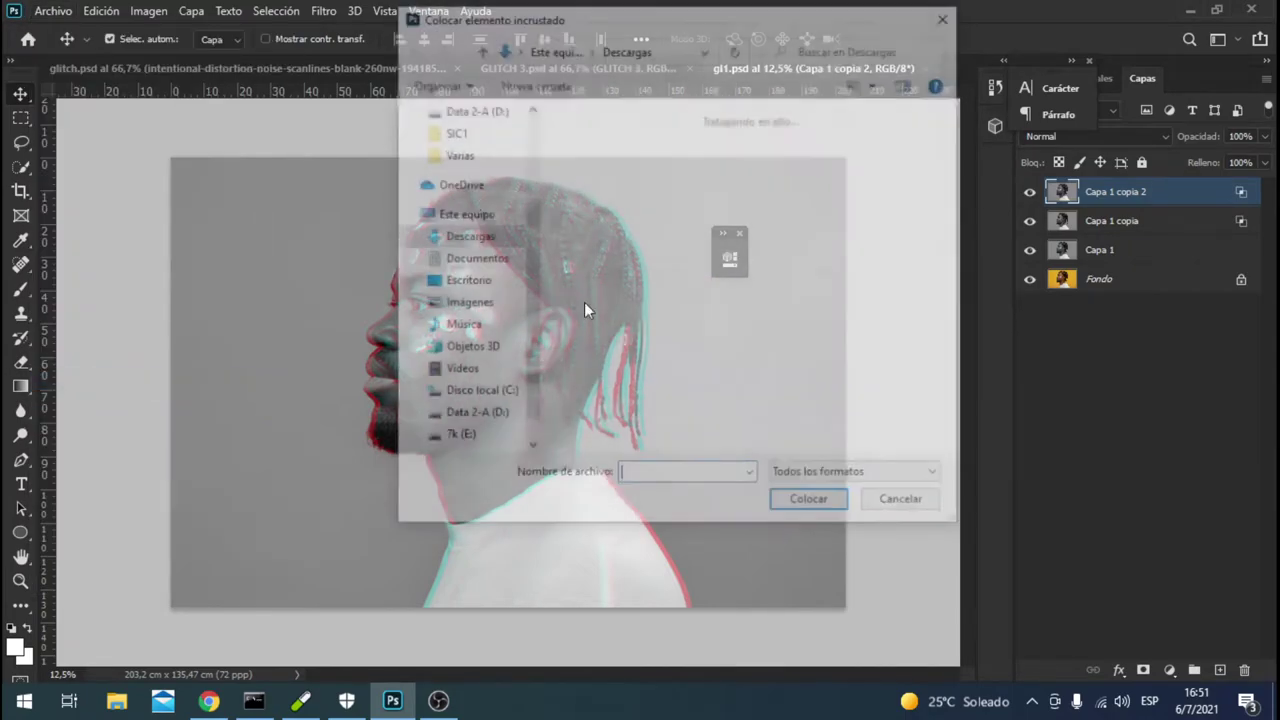
{"action": "double_click", "coordinate": [604, 180]}
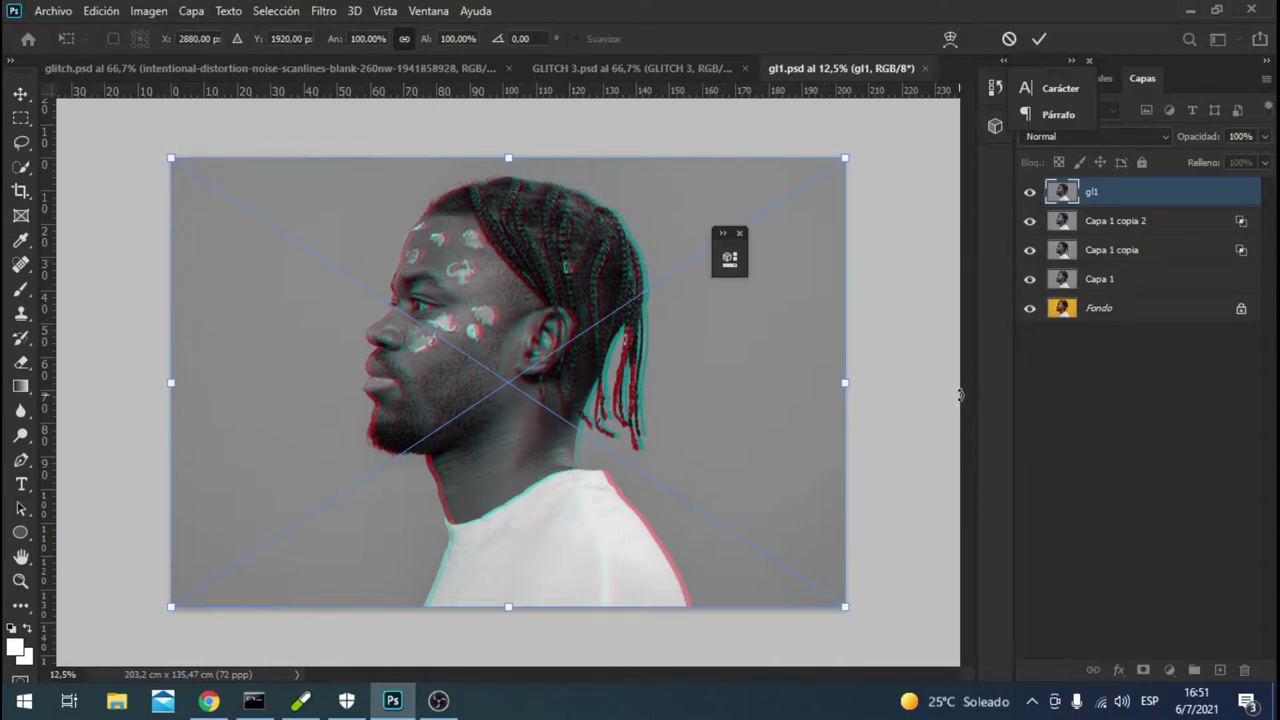
{"action": "key", "text": "Return"}
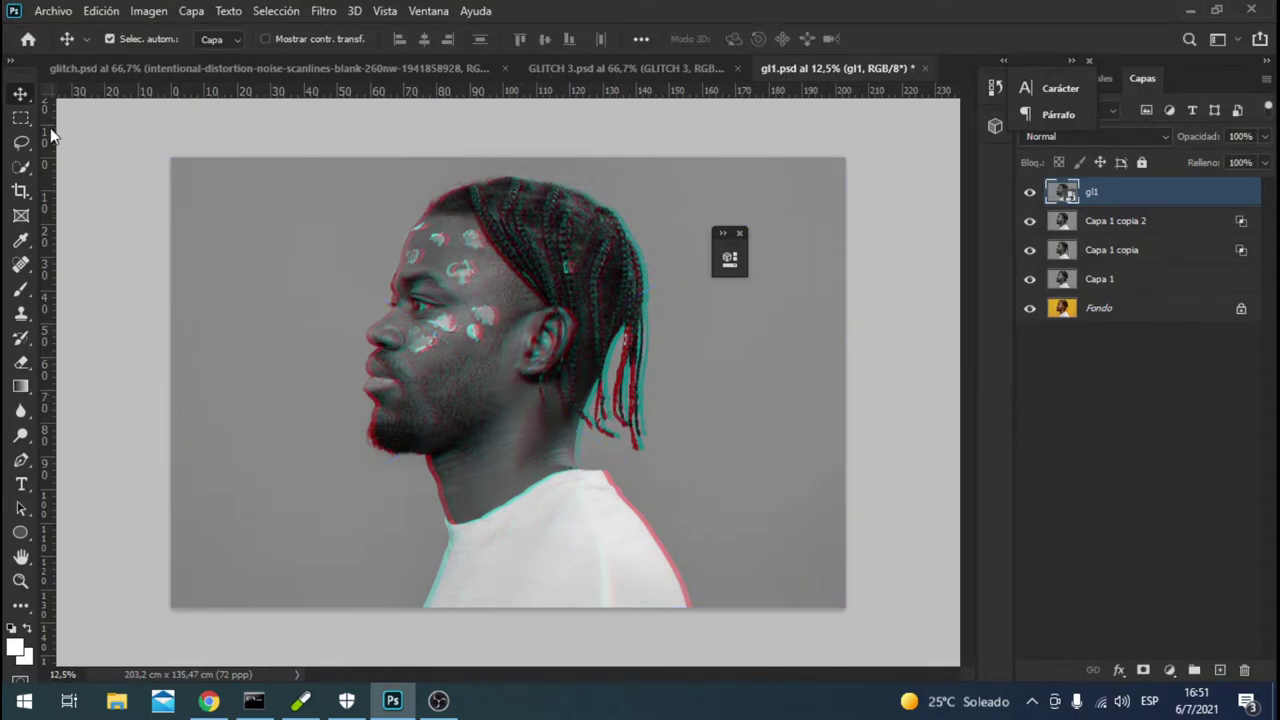
{"action": "left_click", "coordinate": [143, 68]}
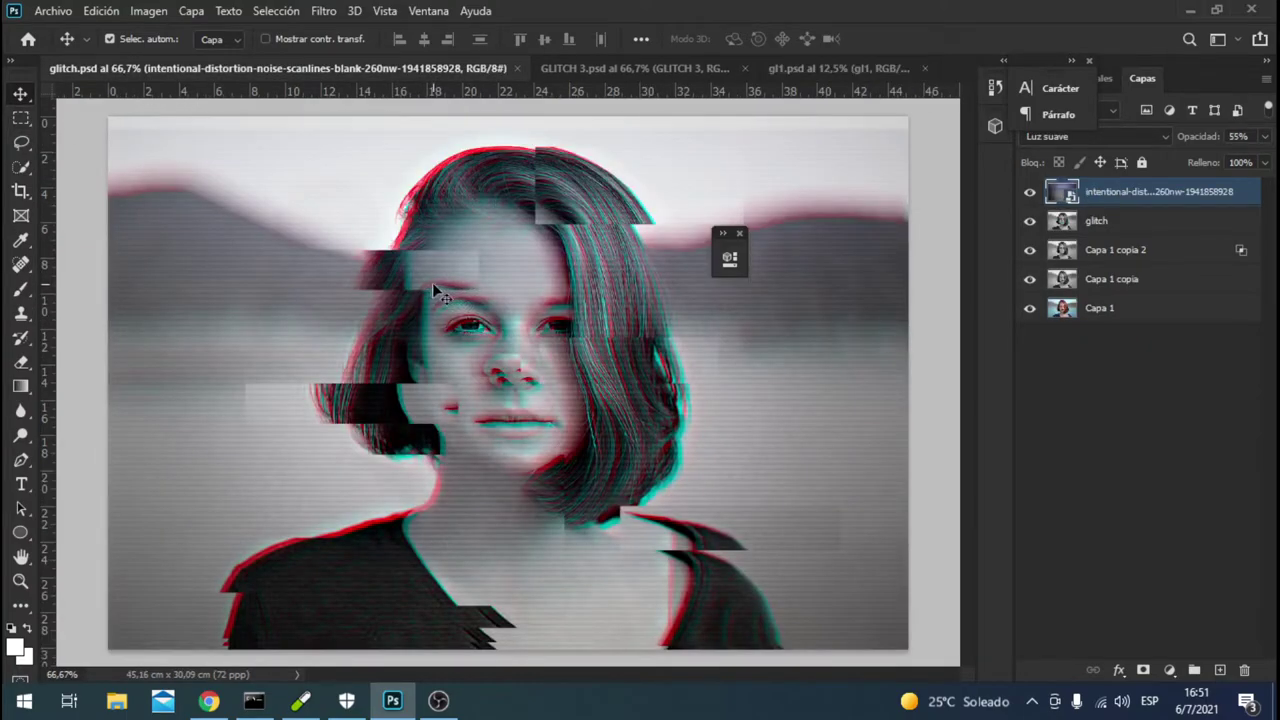
{"action": "left_click", "coordinate": [830, 72]}
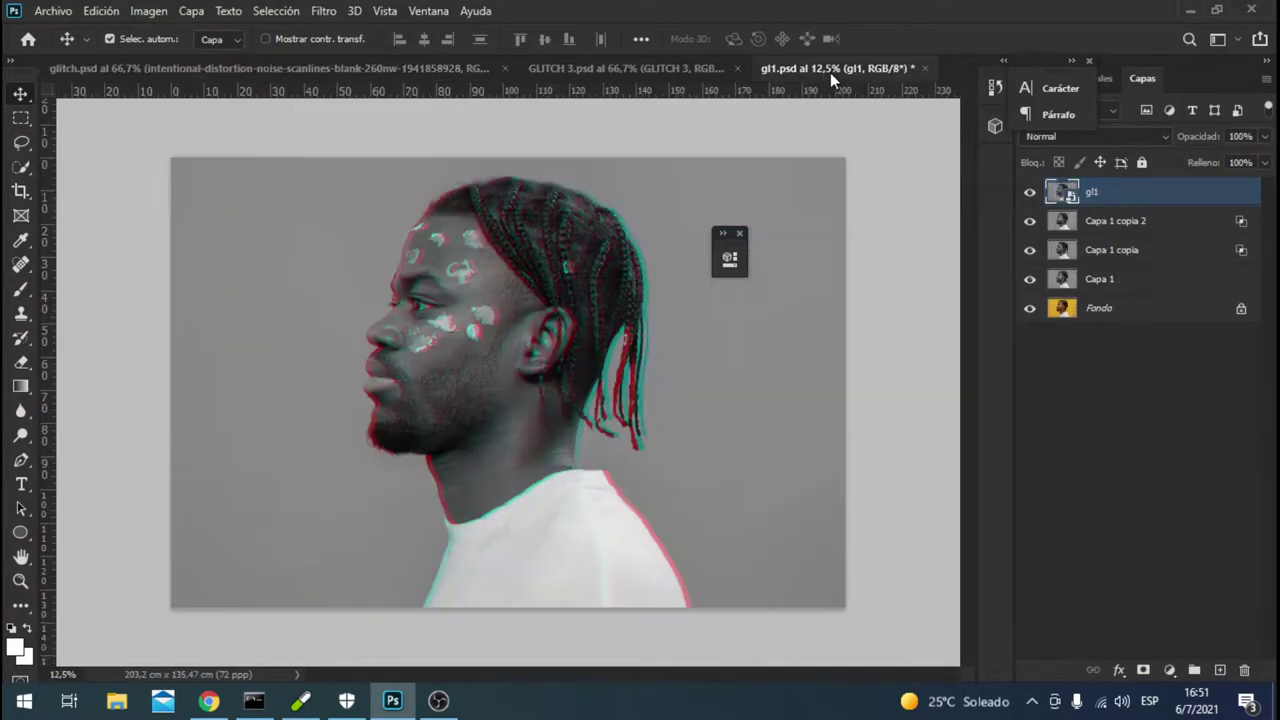
- Marquee a strip across the mouth and jaw, trying a move that gets undone
{"action": "left_click", "coordinate": [25, 118]}
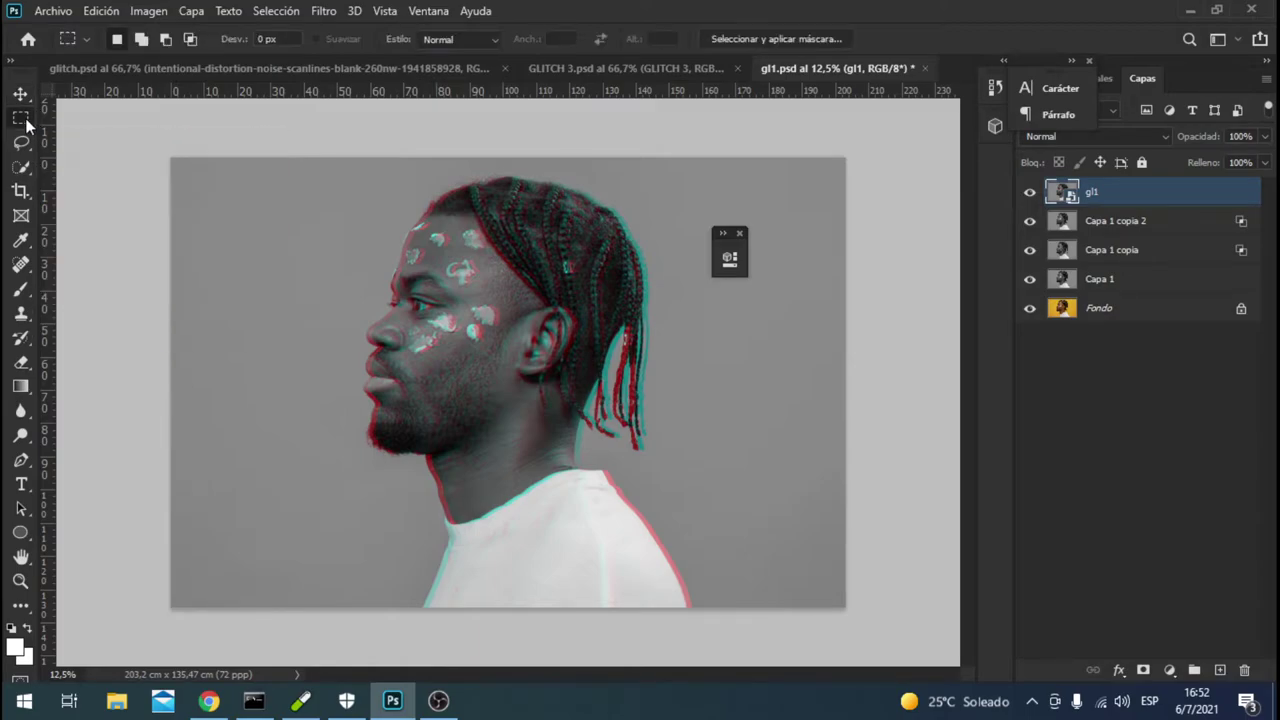
{"action": "left_click_drag", "start_coordinate": [172, 357], "coordinate": [560, 405]}
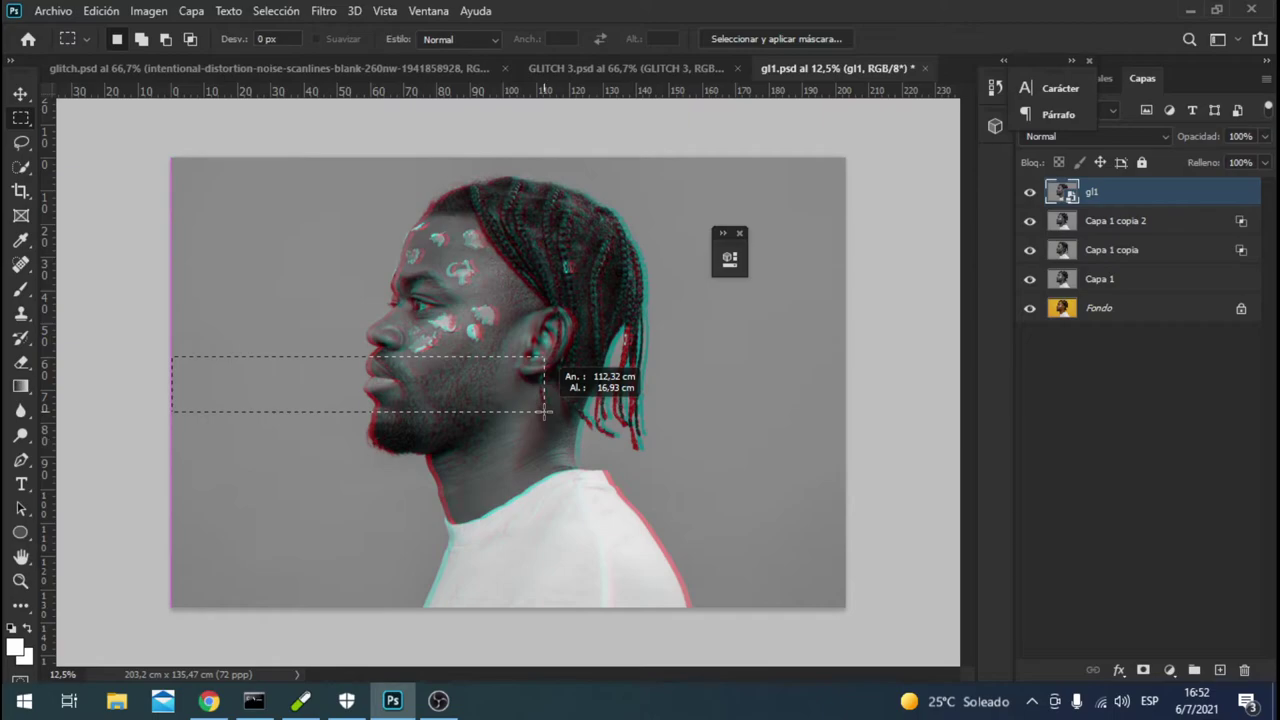
{"action": "left_click", "coordinate": [28, 102]}
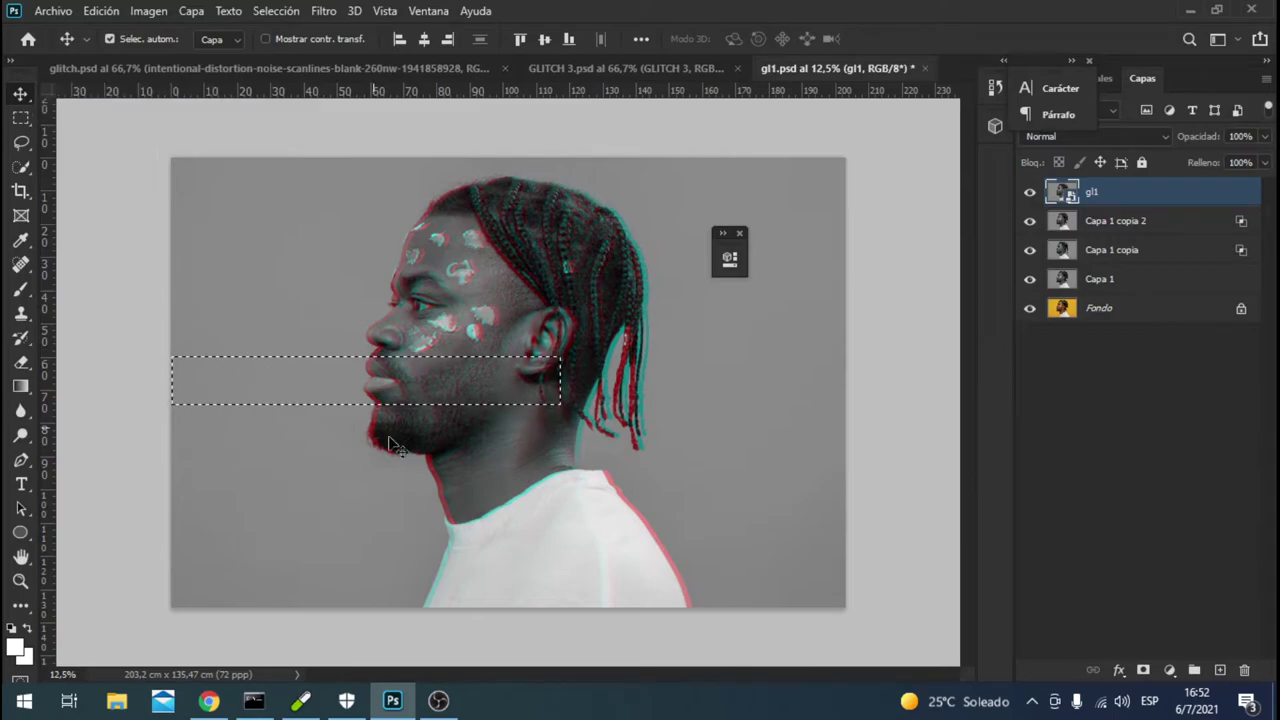
{"action": "left_click_drag", "start_coordinate": [420, 395], "coordinate": [423, 382]}
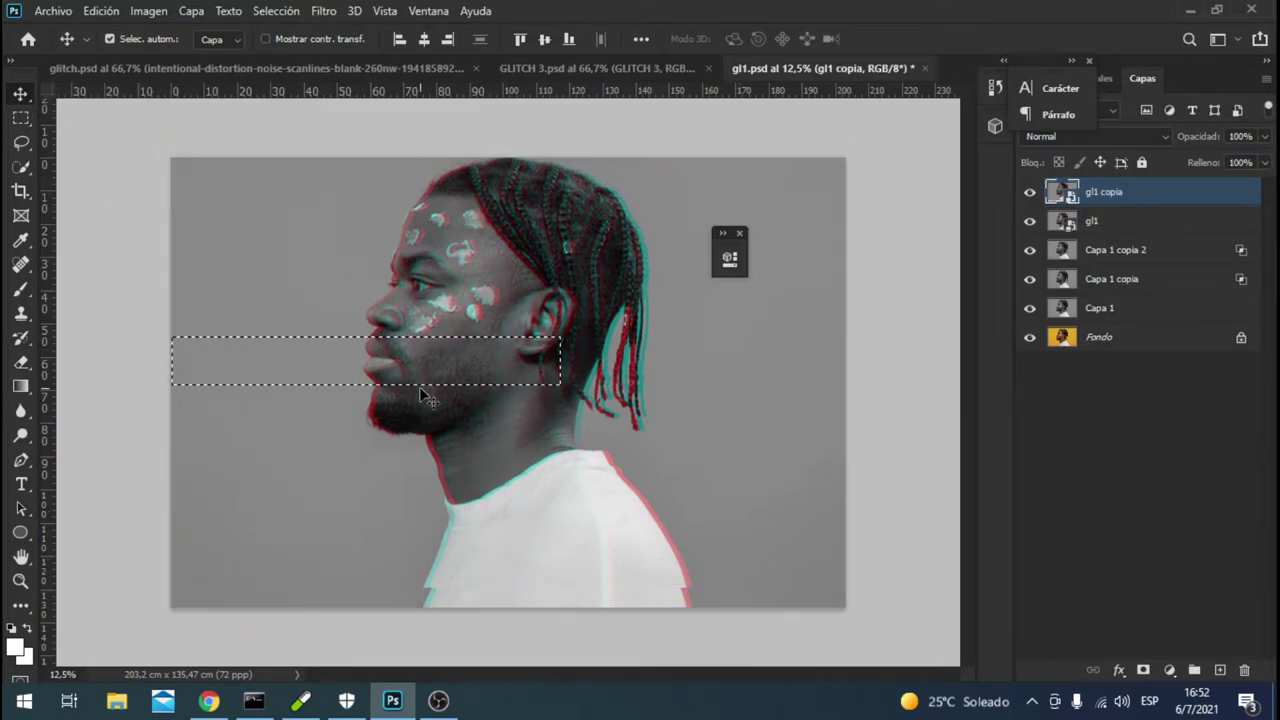
{"action": "key", "text": "ctrl"}
{"action": "key", "text": "ctrl+z"}
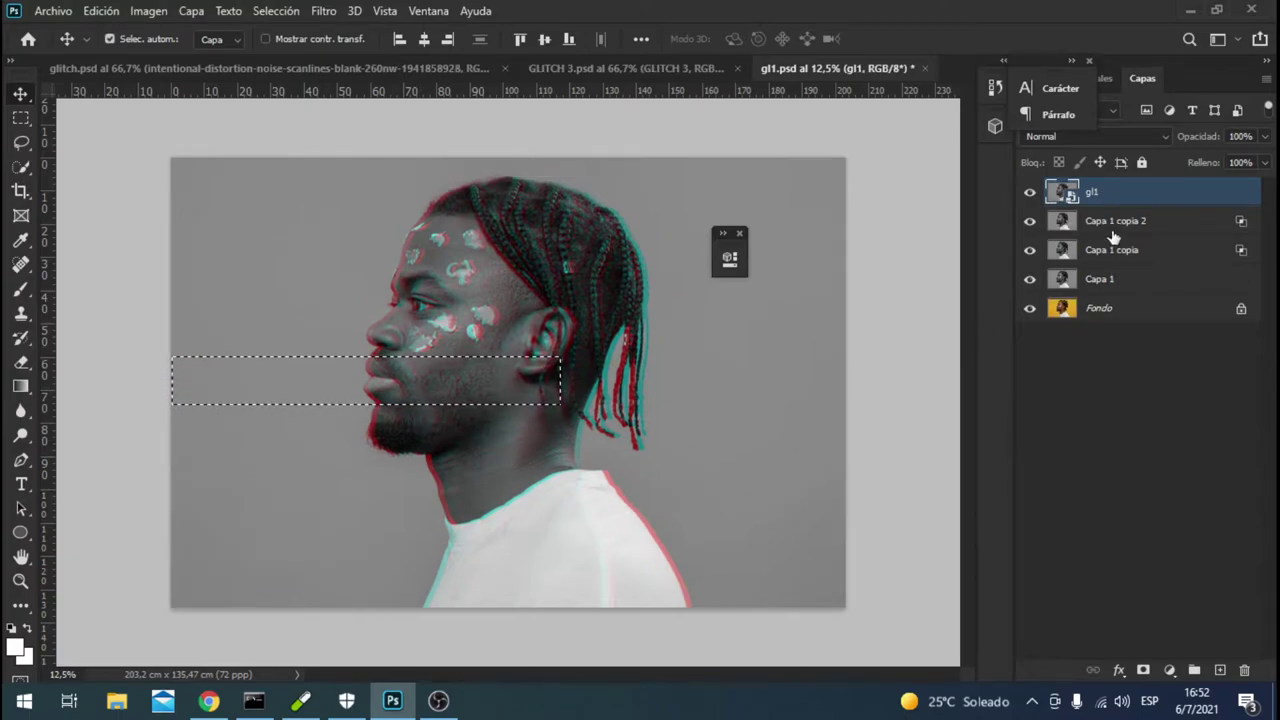
- Rasterize the gl1 layer into ordinary pixels
{"action": "right_click", "coordinate": [1130, 191]}
{"action": "left_click", "coordinate": [1155, 194]}
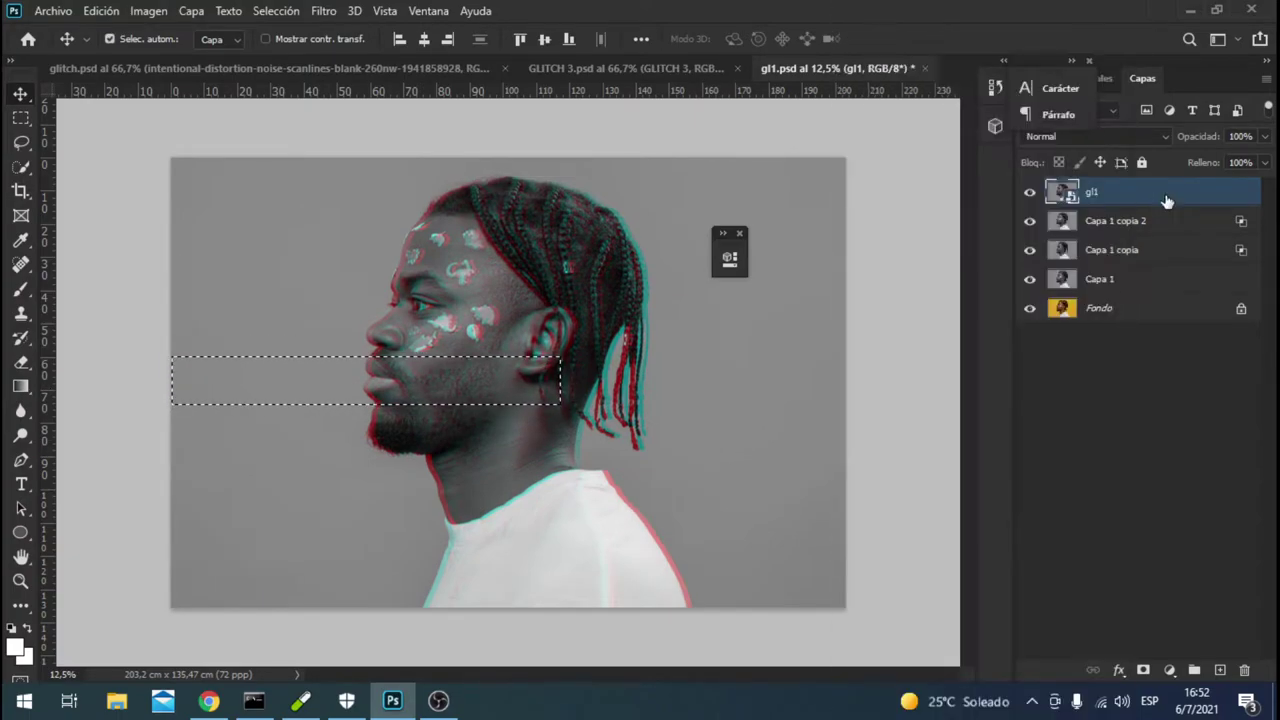
{"action": "right_click", "coordinate": [1112, 197]}
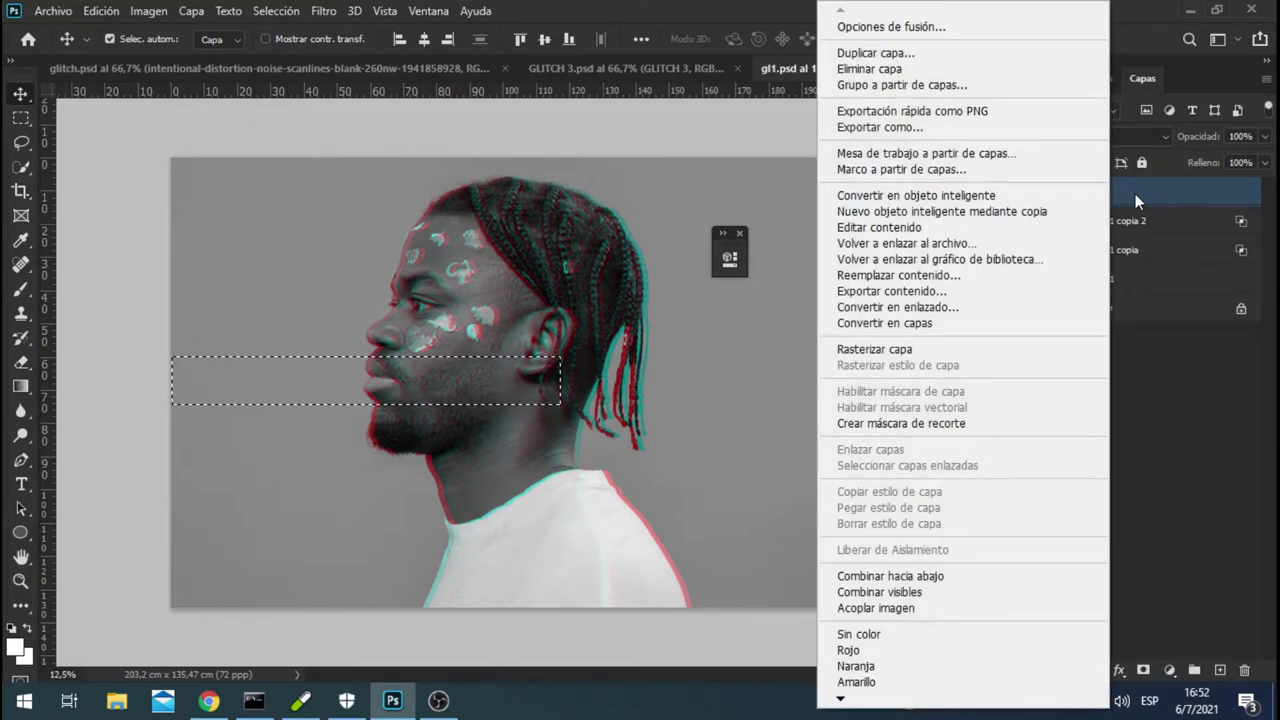
{"action": "left_click", "coordinate": [957, 352]}
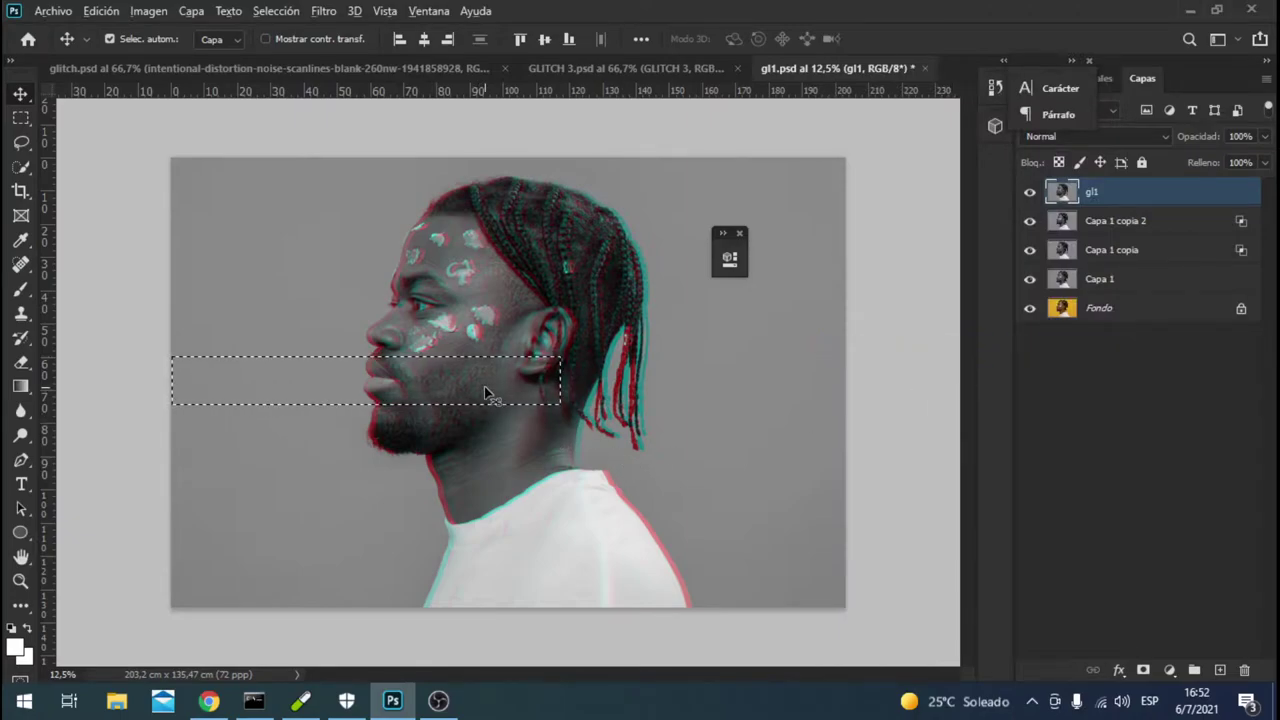
- Shift the face strip and a strip behind the head sideways on gl1
{"action": "left_click_drag", "start_coordinate": [487, 392], "coordinate": [487, 373]}
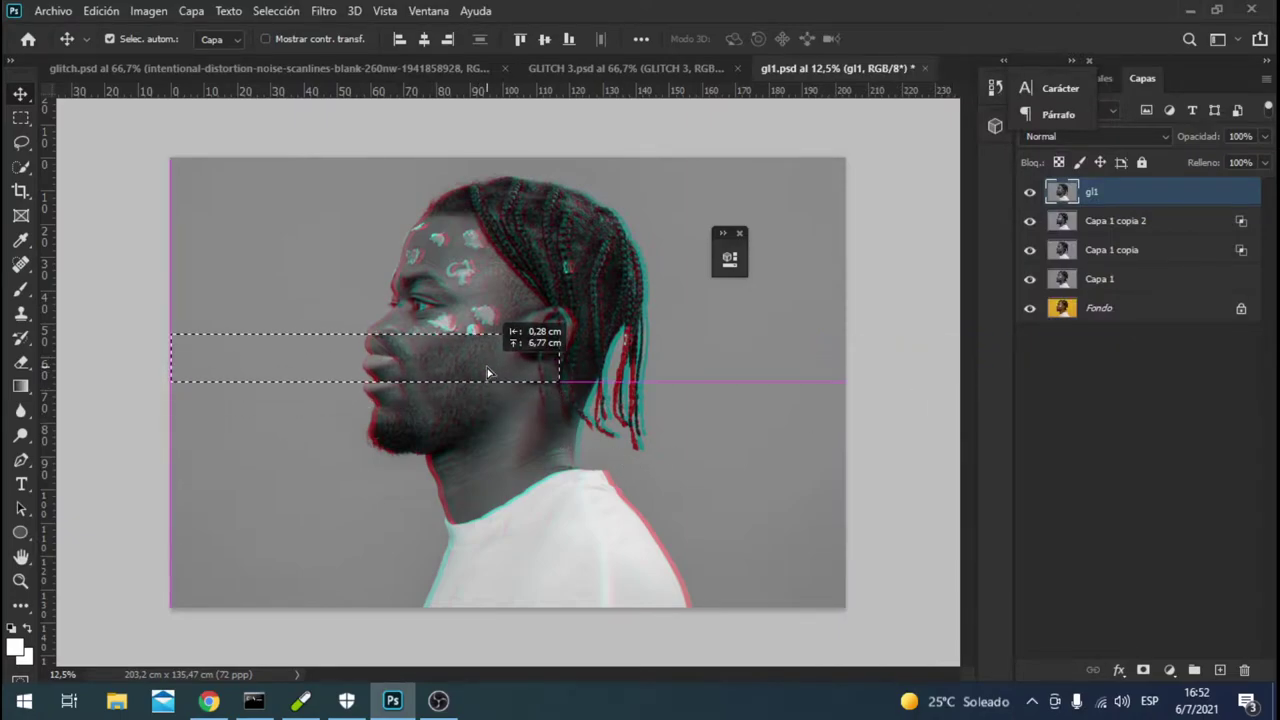
{"action": "left_click", "coordinate": [20, 117]}
{"action": "key", "text": "ctrl+d"}
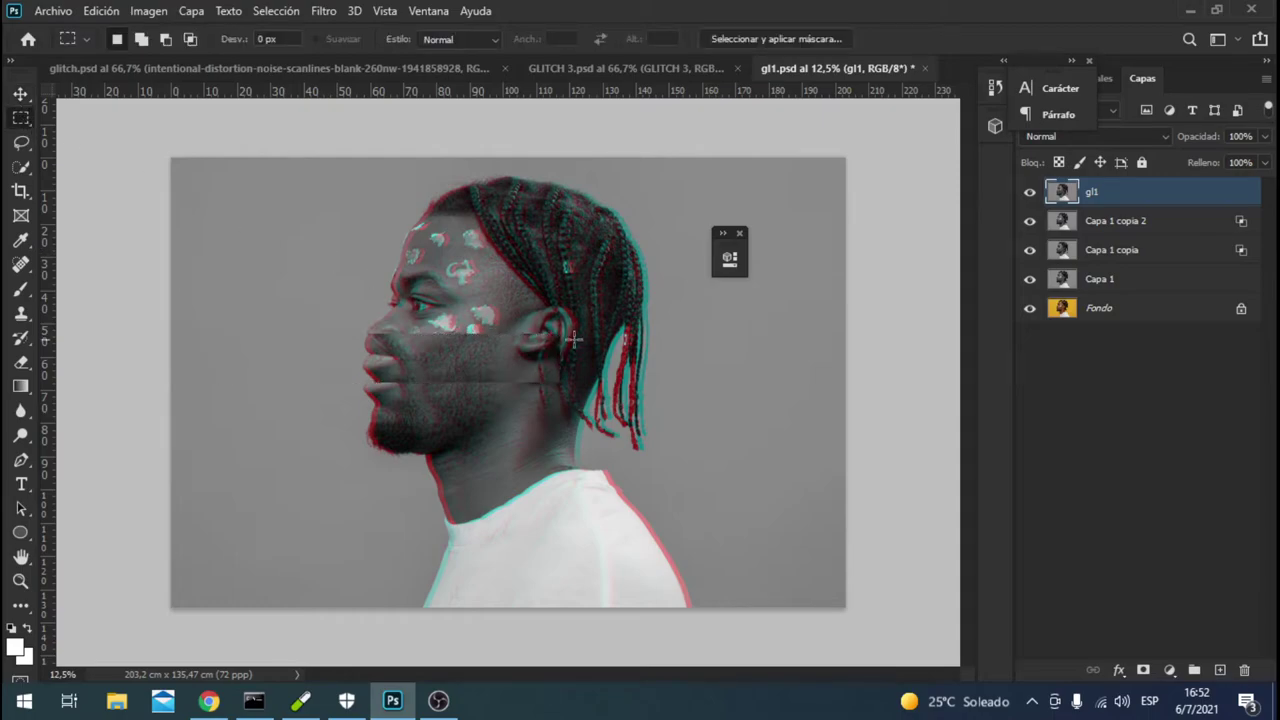
{"action": "left_click_drag", "start_coordinate": [533, 277], "coordinate": [845, 330]}
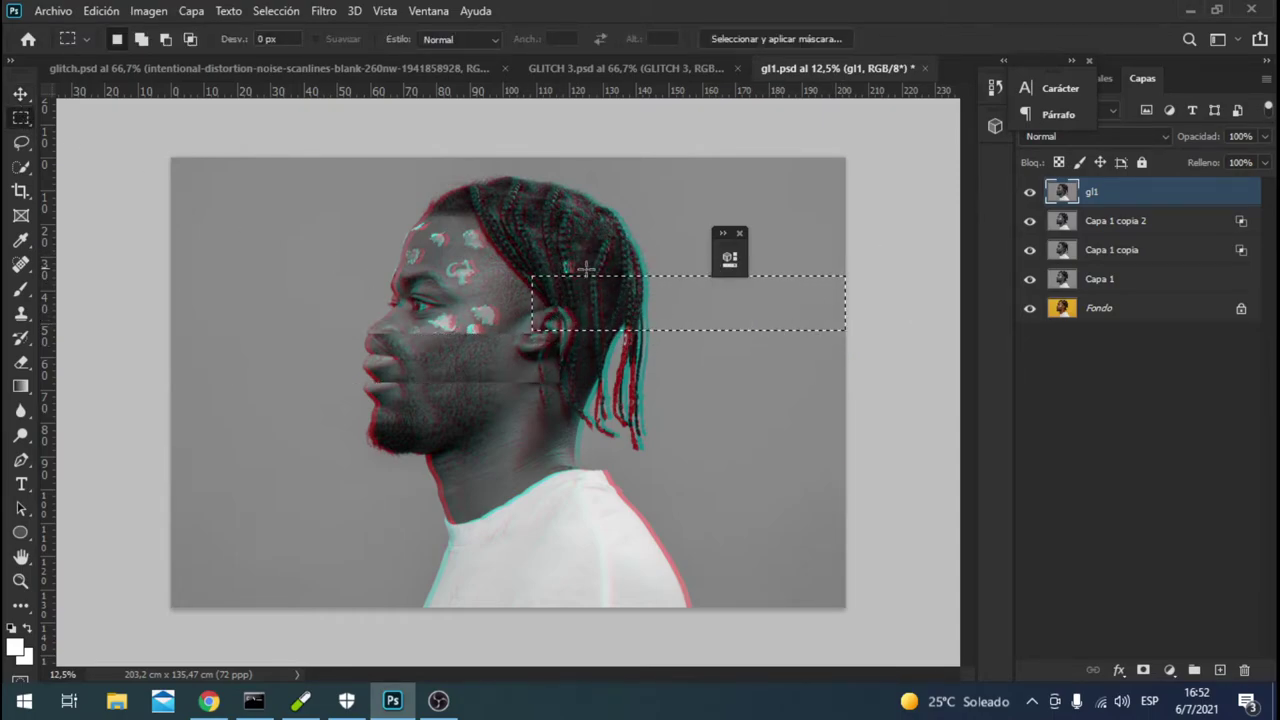
{"action": "left_click", "coordinate": [21, 95]}
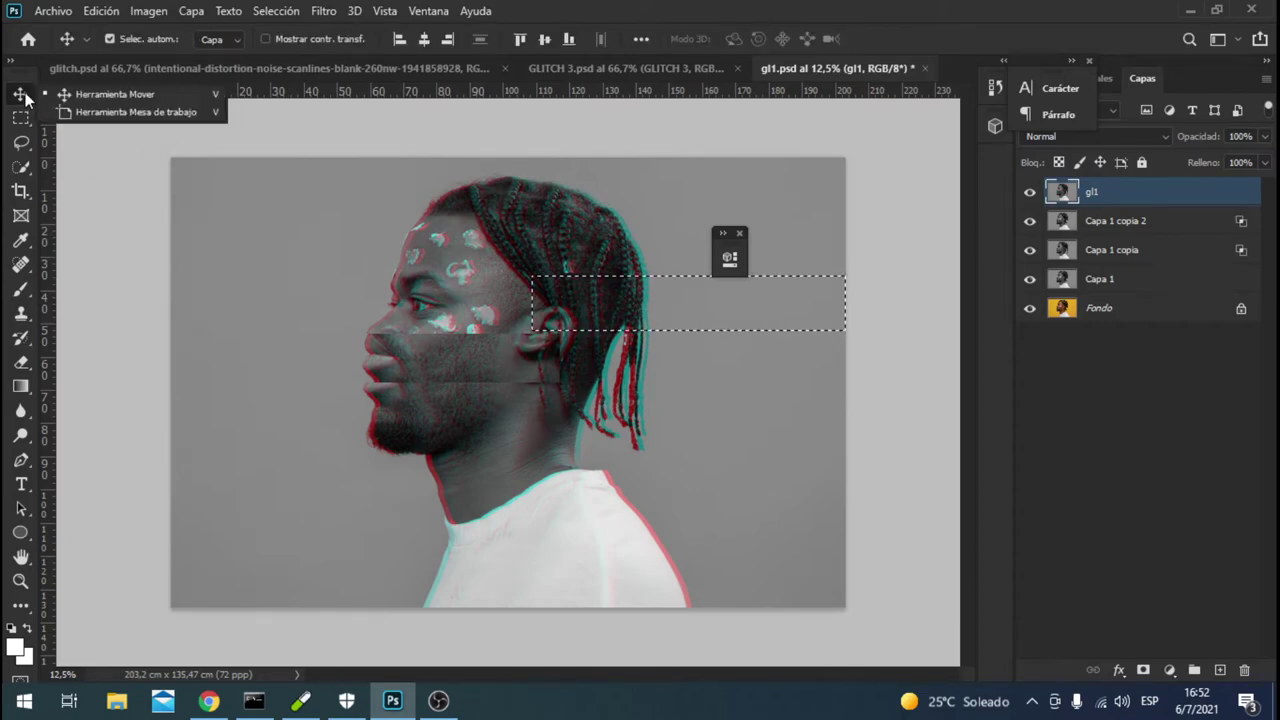
{"action": "left_click_drag", "start_coordinate": [676, 311], "coordinate": [657, 292]}
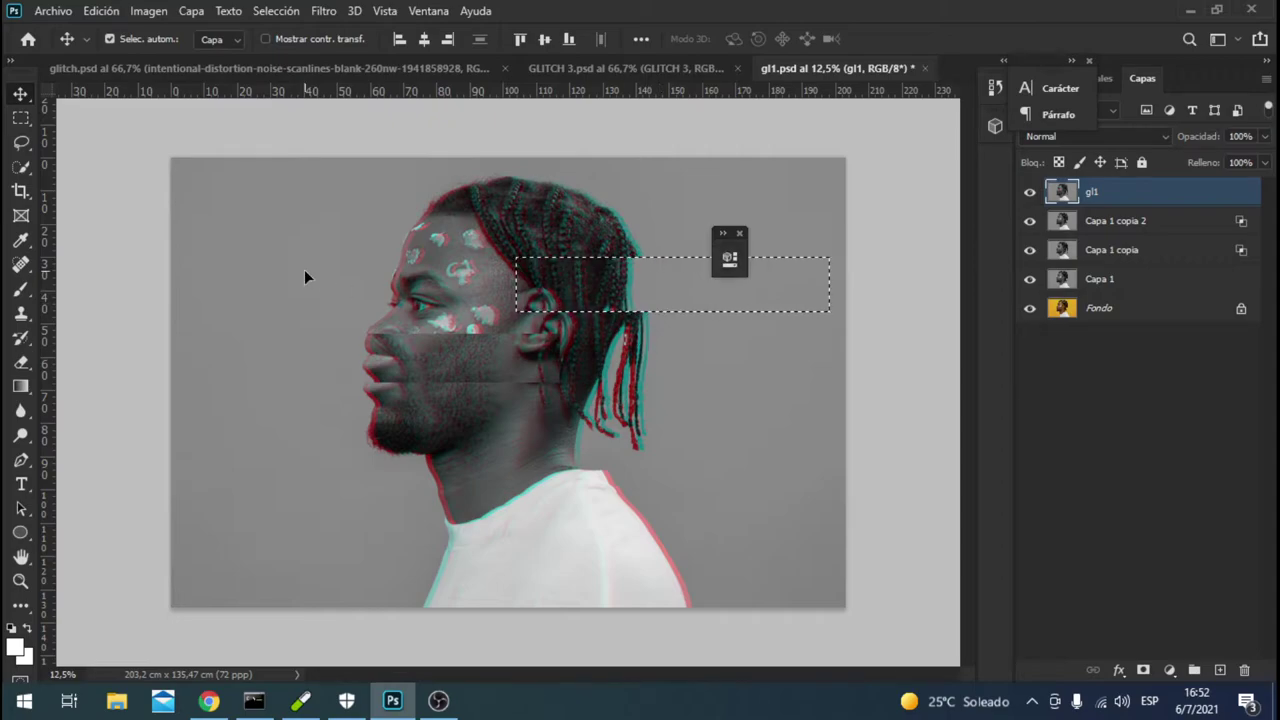
- Shift a shirt strip left, then hide the glitch layers leaving greyscale Capa 1 visible
{"action": "left_click", "coordinate": [22, 117]}
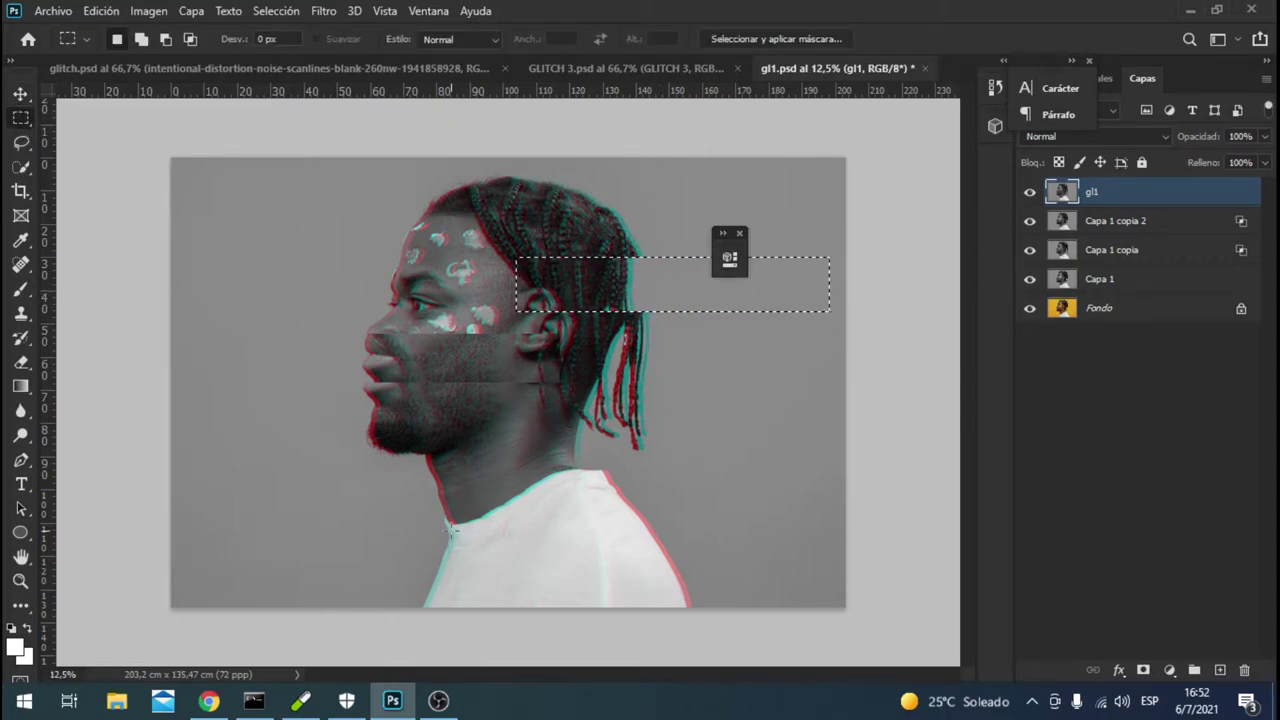
{"action": "left_click_drag", "start_coordinate": [780, 559], "coordinate": [389, 607]}
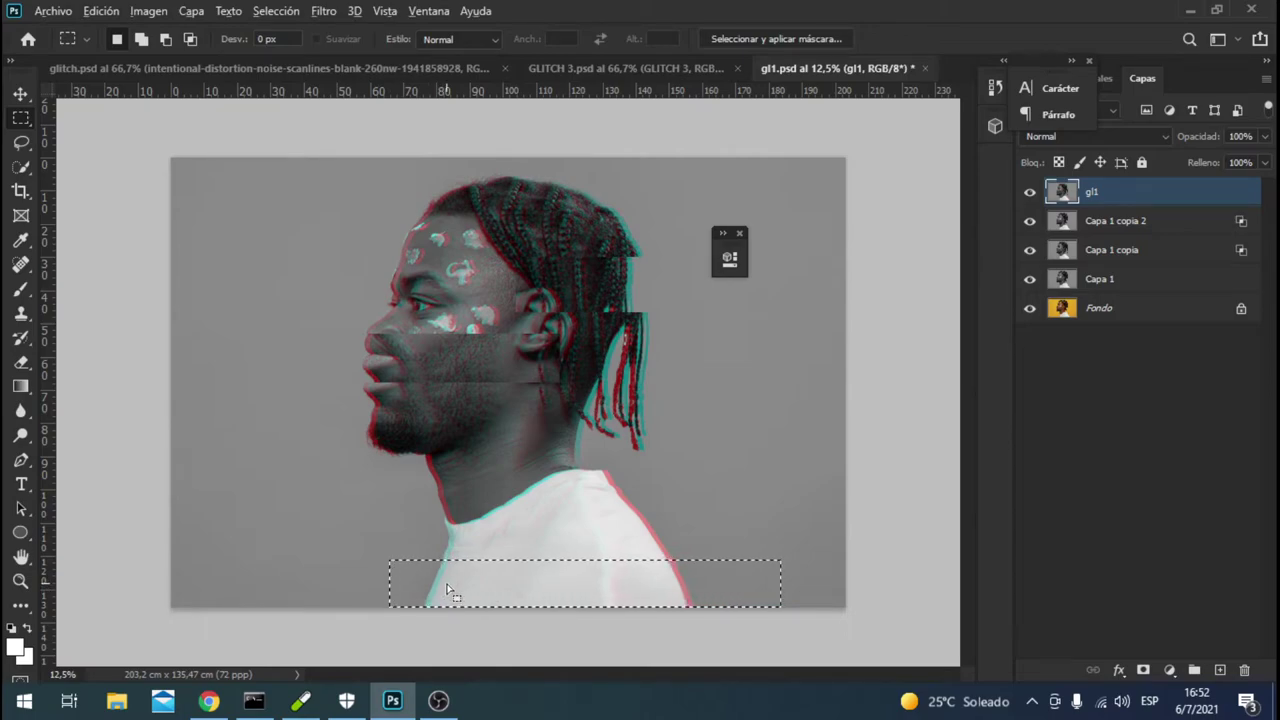
{"action": "left_click_drag", "start_coordinate": [443, 578], "coordinate": [458, 588]}
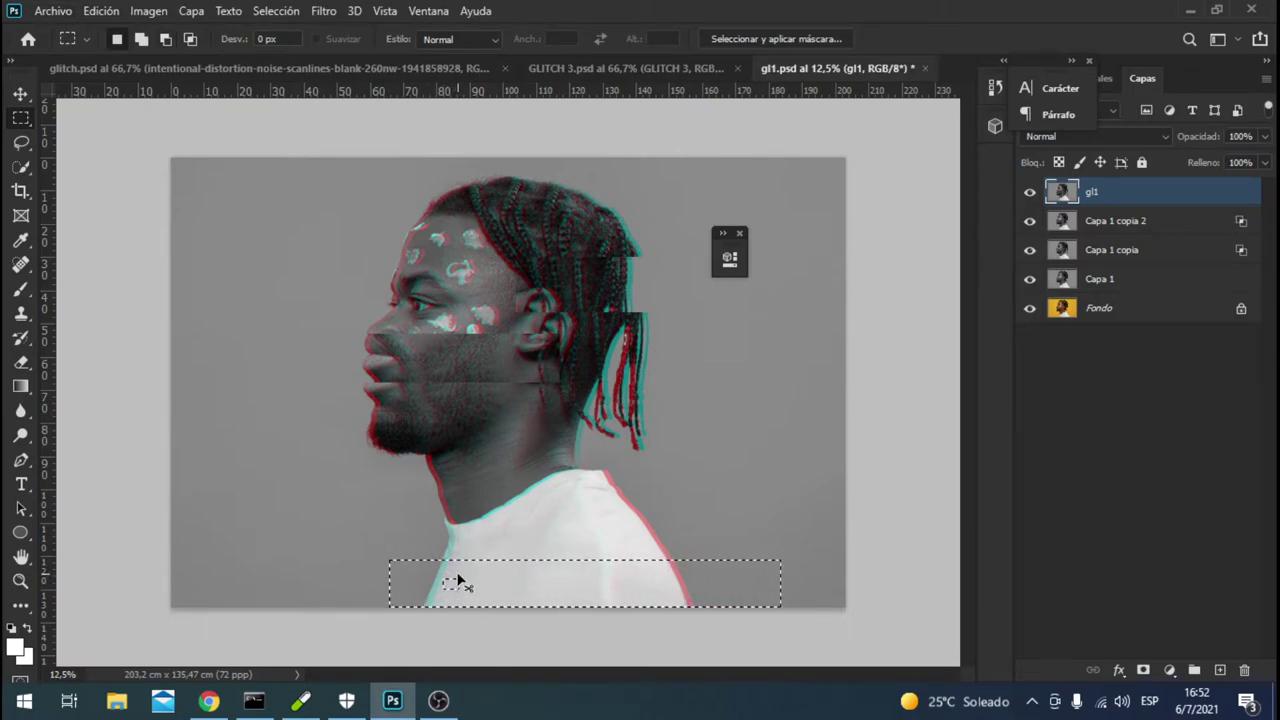
{"action": "left_click", "coordinate": [22, 95]}
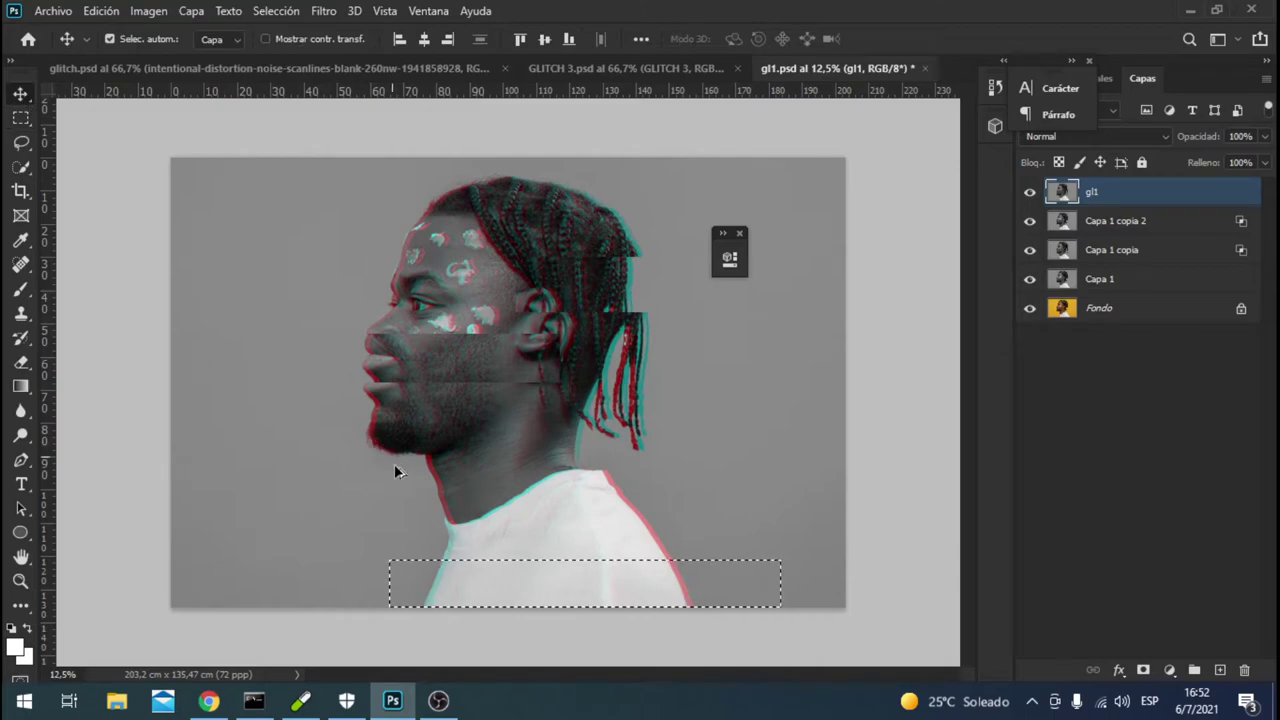
{"action": "left_click_drag", "start_coordinate": [466, 568], "coordinate": [421, 555]}
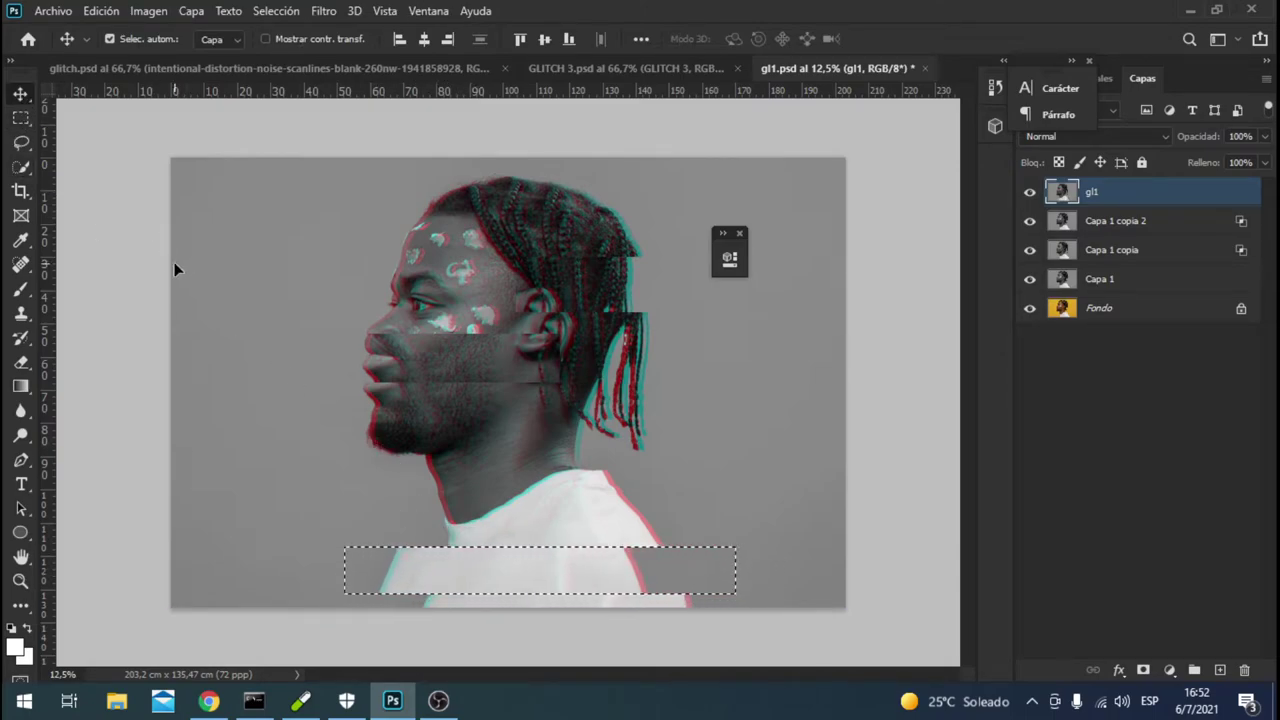
{"action": "left_click_drag", "start_coordinate": [1030, 192], "coordinate": [1030, 318]}
{"action": "left_click", "coordinate": [1030, 279]}
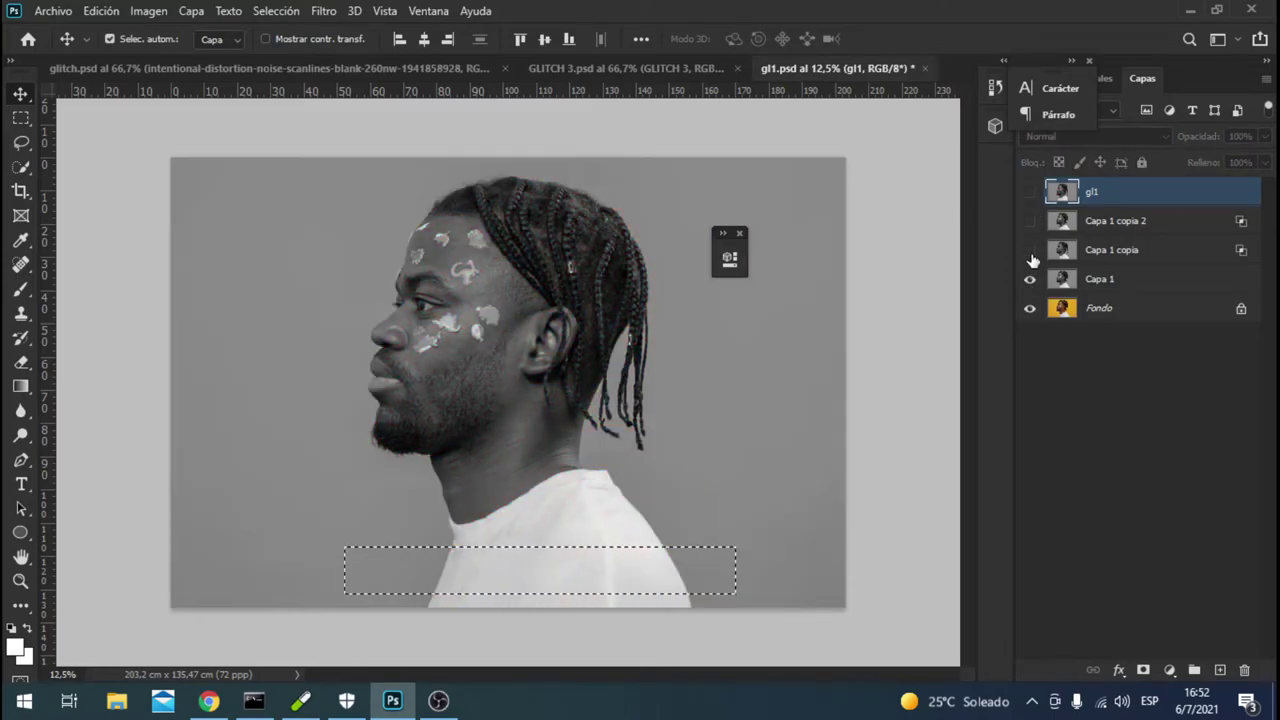
- Make Capa 1 copia and Capa 1 copia 2 visible again, reviewing copia's blending options
{"action": "left_click", "coordinate": [1030, 250]}
{"action": "right_click", "coordinate": [1110, 252]}
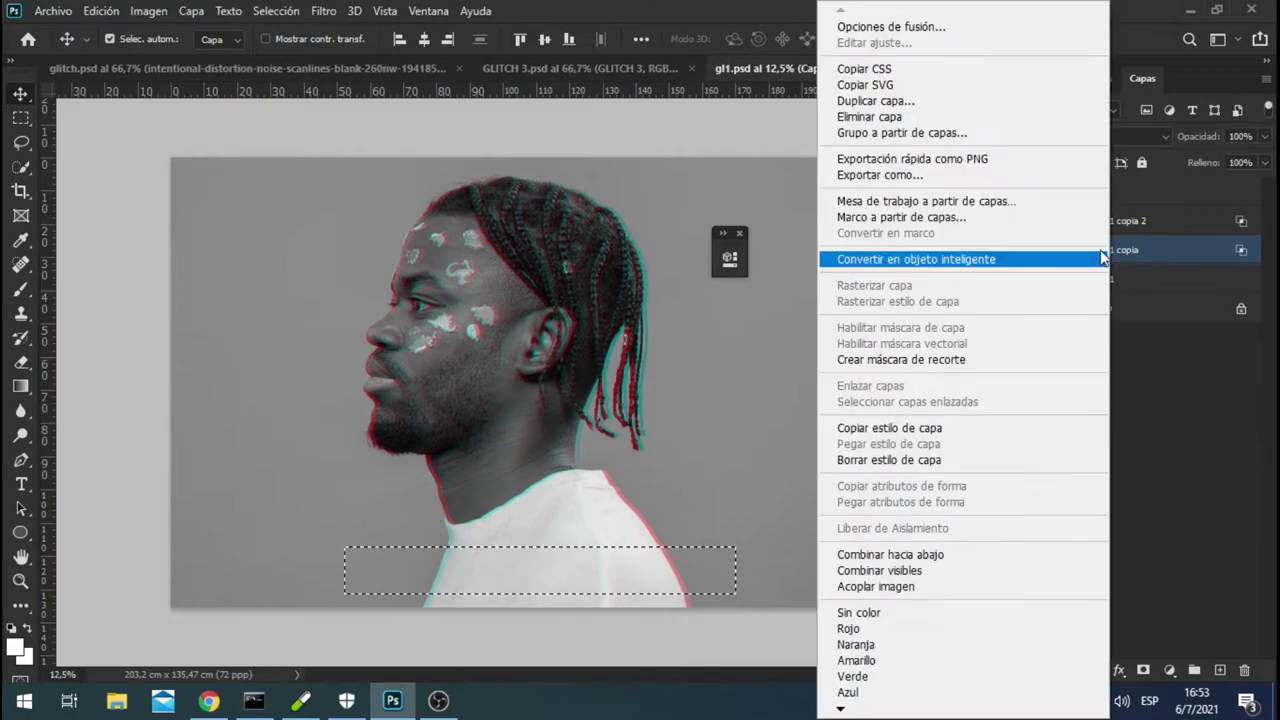
{"action": "left_click", "coordinate": [903, 30]}
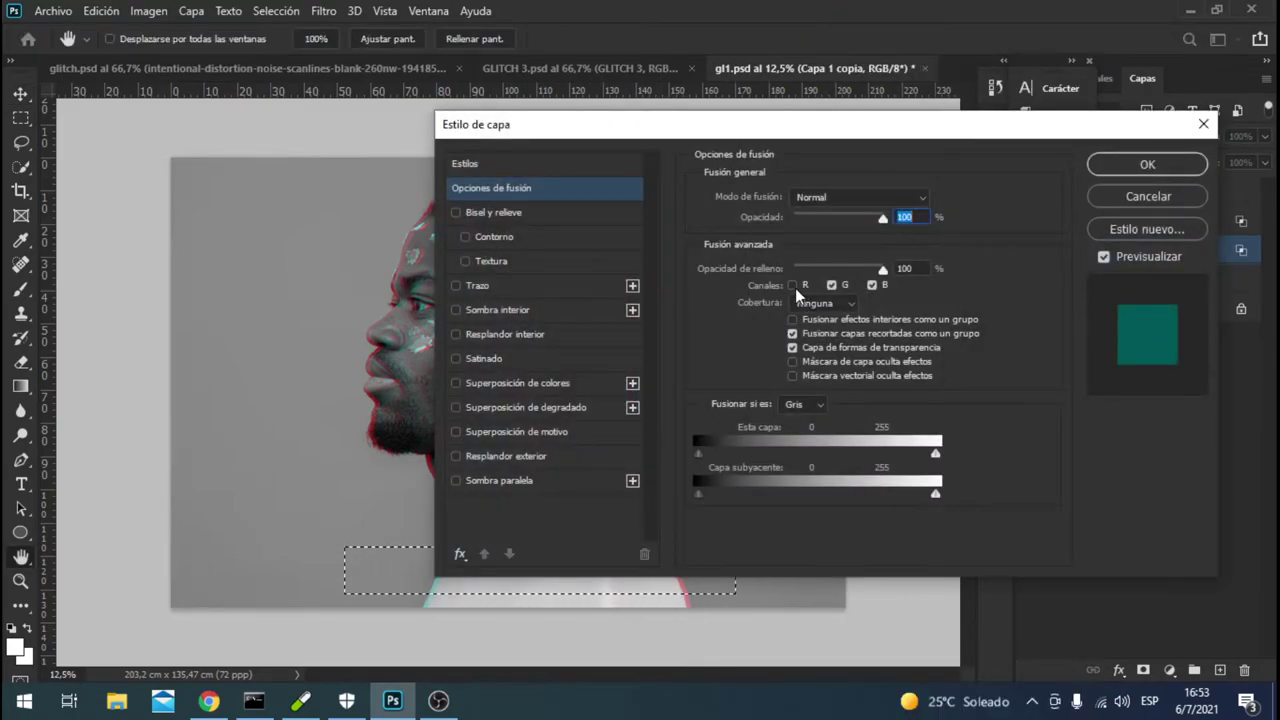
{"action": "left_click", "coordinate": [1145, 165]}
{"action": "left_click", "coordinate": [1122, 224]}
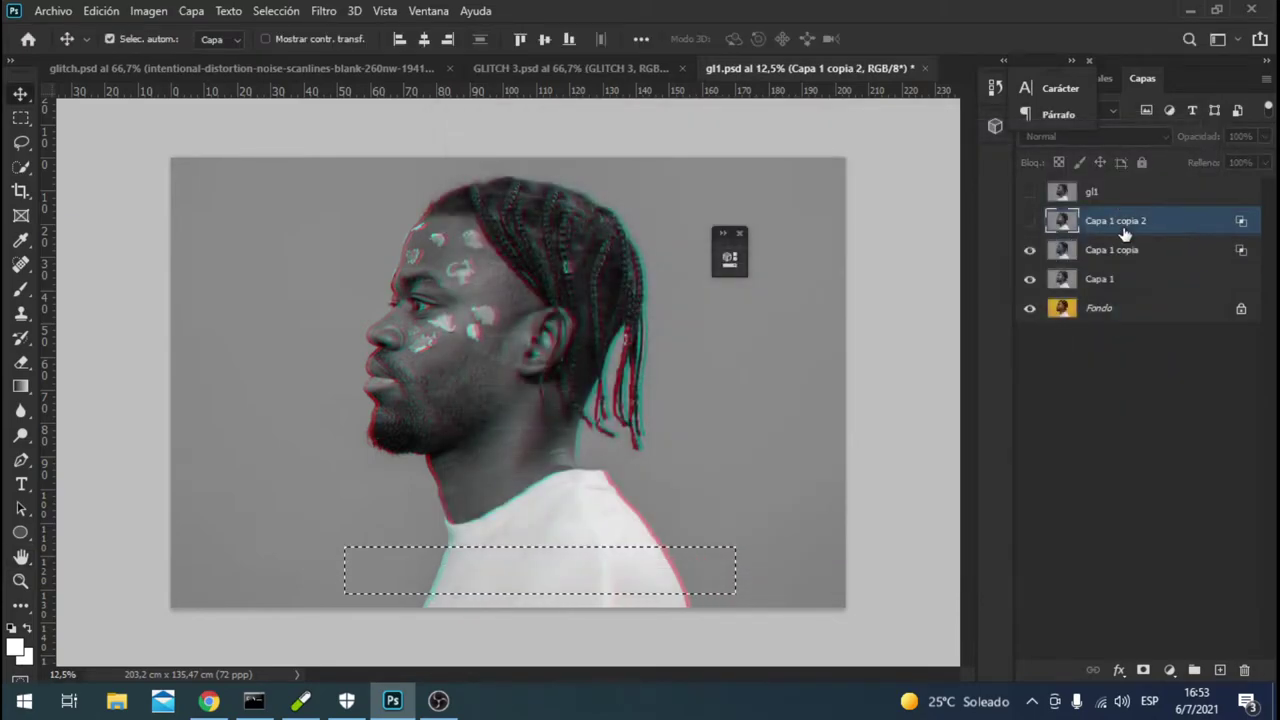
{"action": "left_click", "coordinate": [1030, 221]}
{"action": "left_click", "coordinate": [1030, 221]}
{"action": "left_click", "coordinate": [1030, 221]}
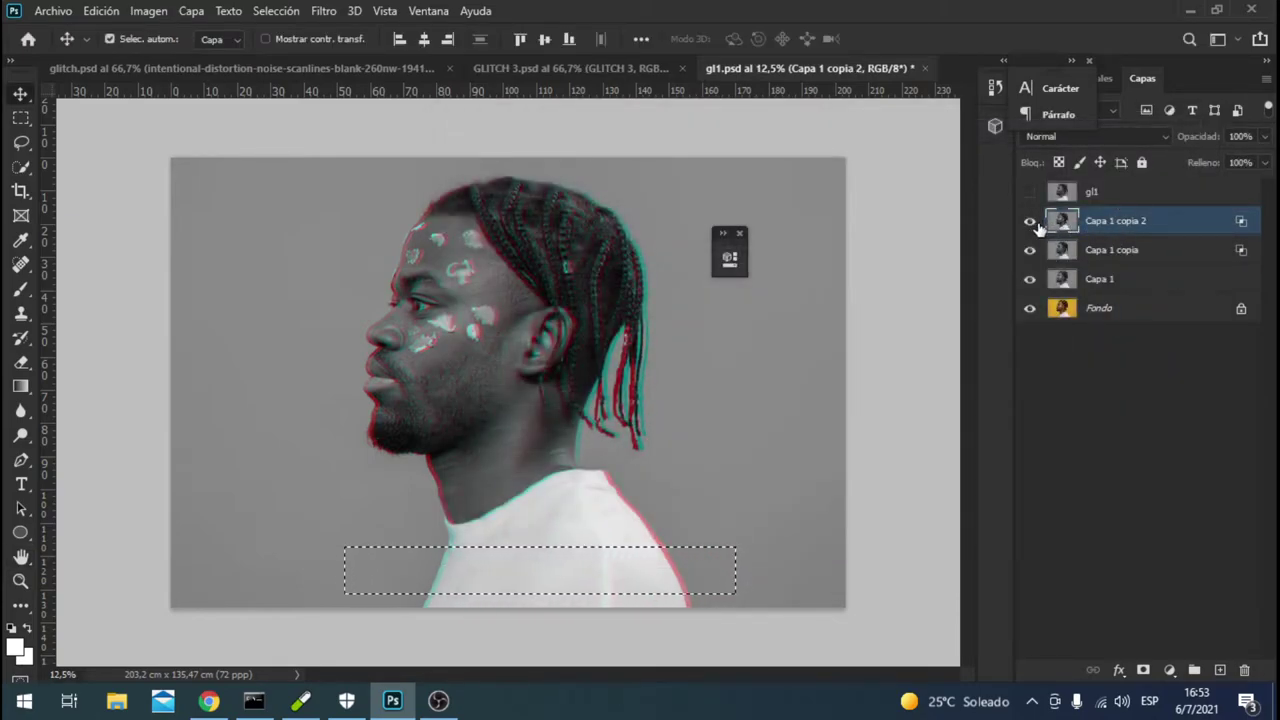
- Show gl1, undo its last offset, then delete the gl1 layer
{"action": "left_click", "coordinate": [1120, 199]}
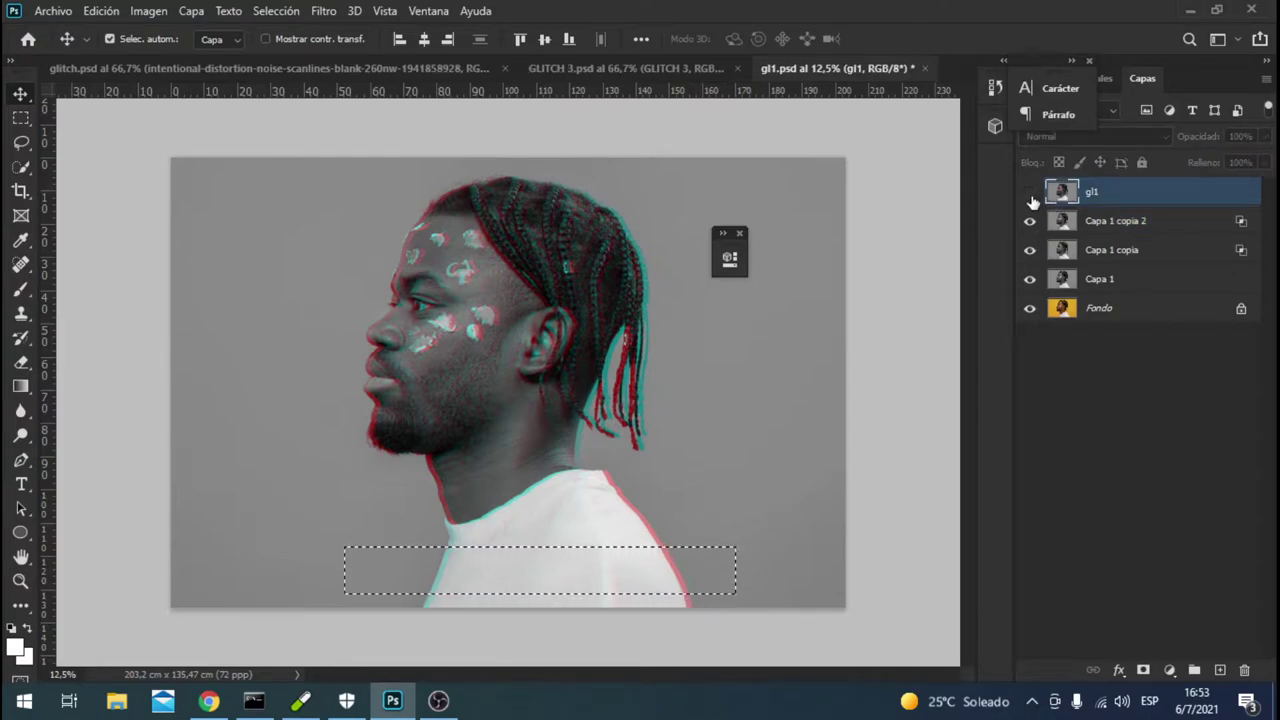
{"action": "left_click", "coordinate": [1030, 194]}
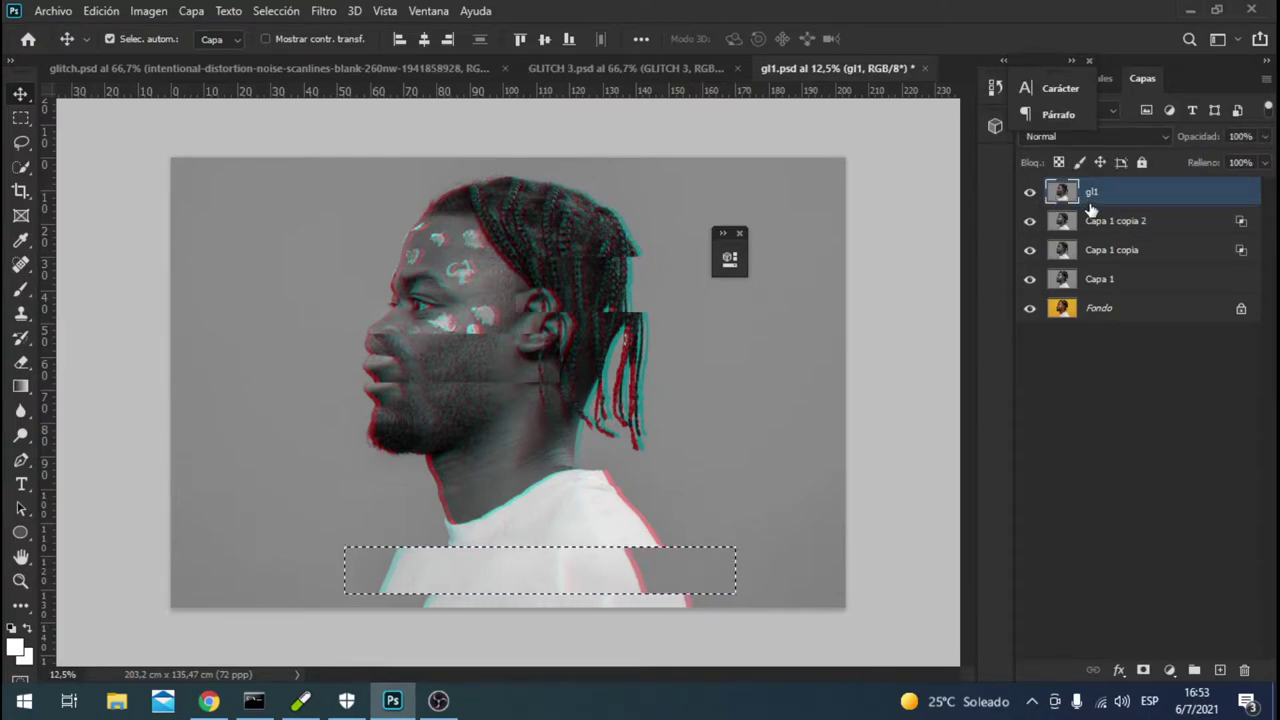
{"action": "key", "text": "ctrl+z"}
{"action": "left_click", "coordinate": [1244, 670]}
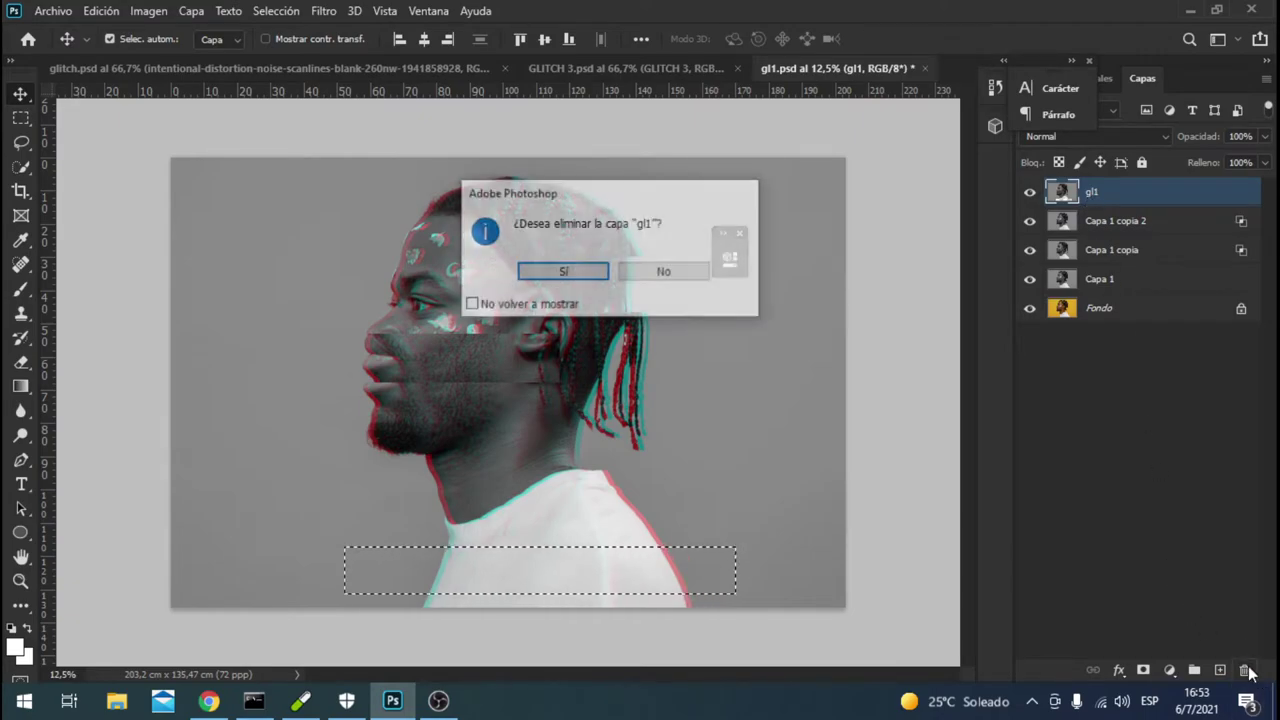
{"action": "left_click", "coordinate": [564, 272]}
- Place gl1.psd as an embedded layer aligned over the canvas and open its layer menu
{"action": "left_click", "coordinate": [53, 11]}
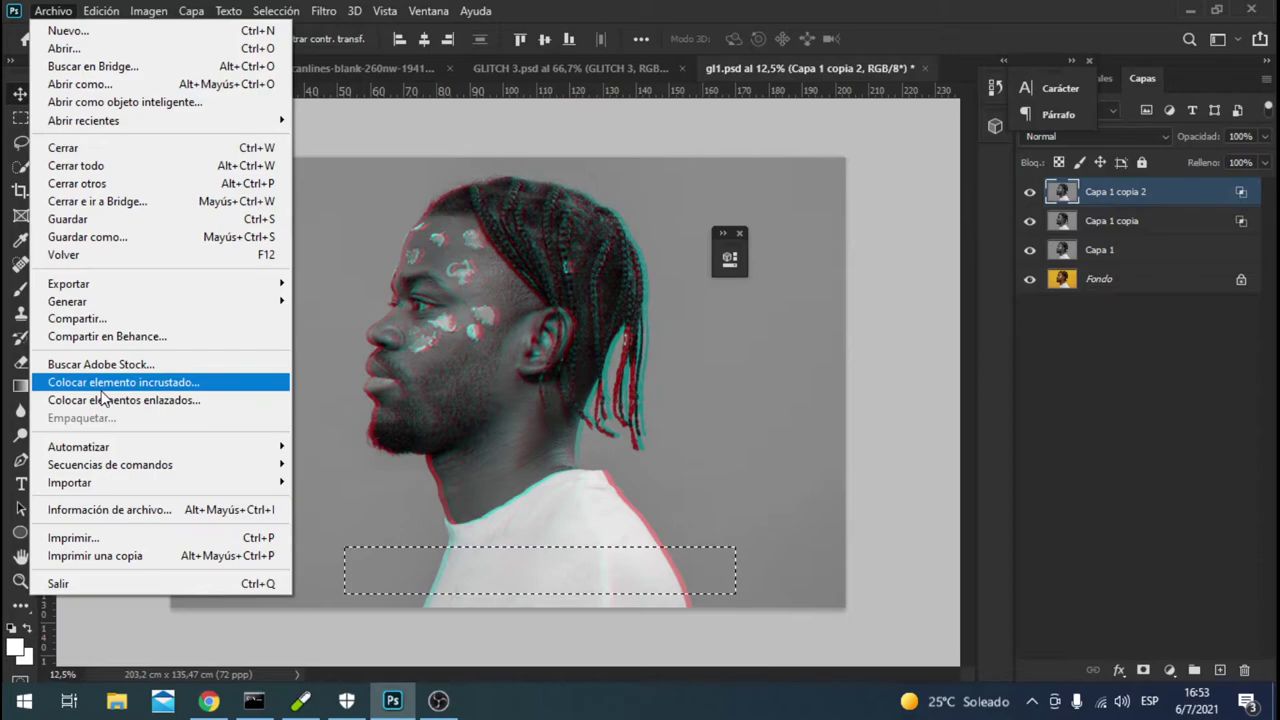
{"action": "left_click", "coordinate": [101, 382]}
{"action": "double_click", "coordinate": [603, 180]}
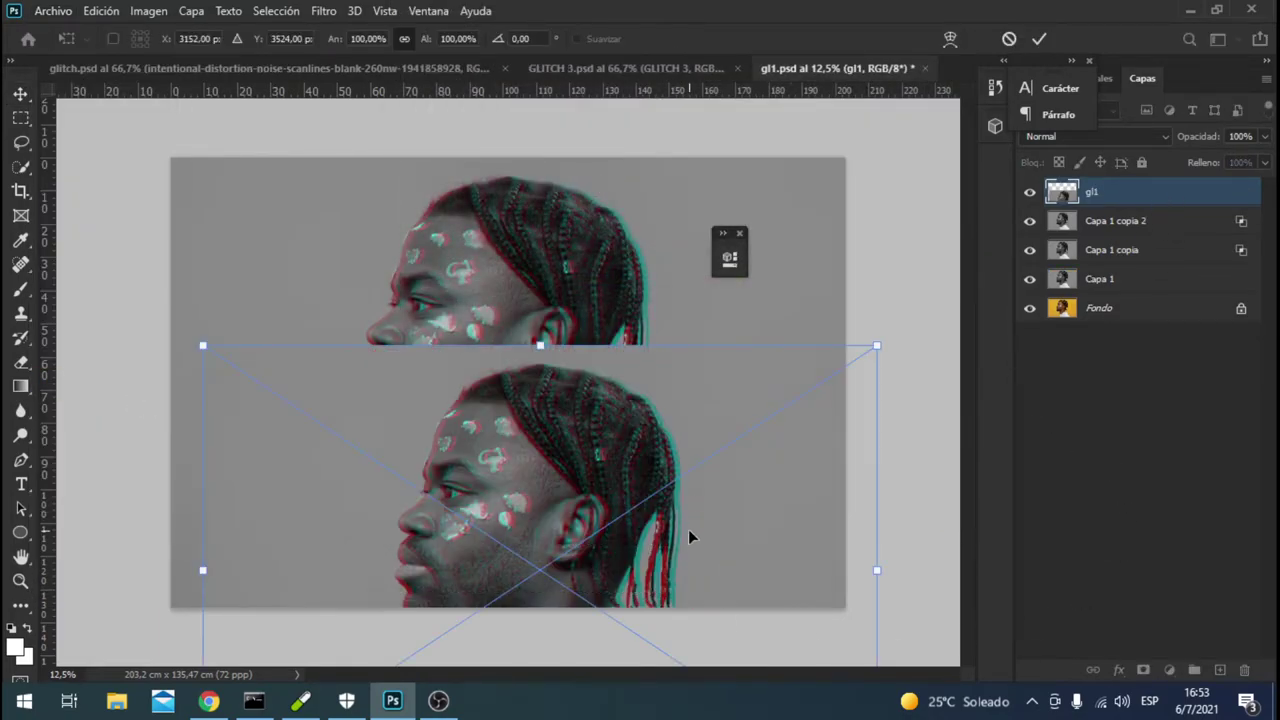
{"action": "left_click_drag", "start_coordinate": [688, 530], "coordinate": [663, 367]}
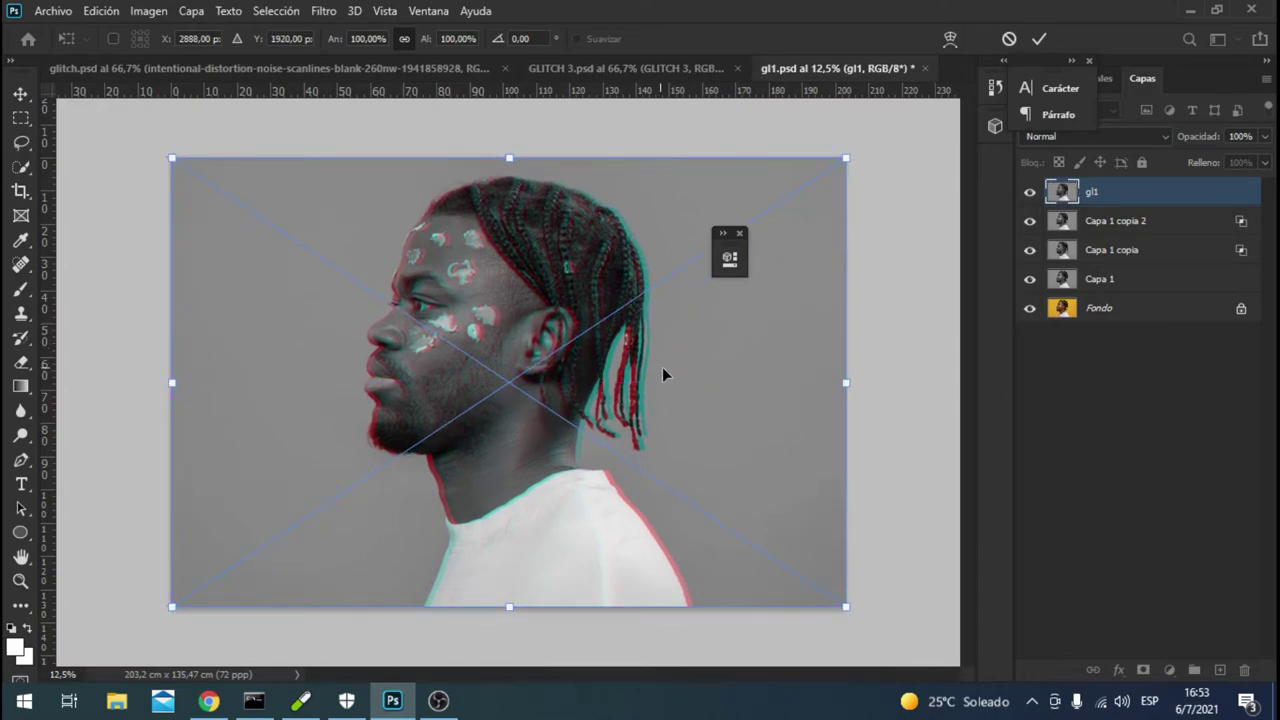
{"action": "key", "text": "Return"}
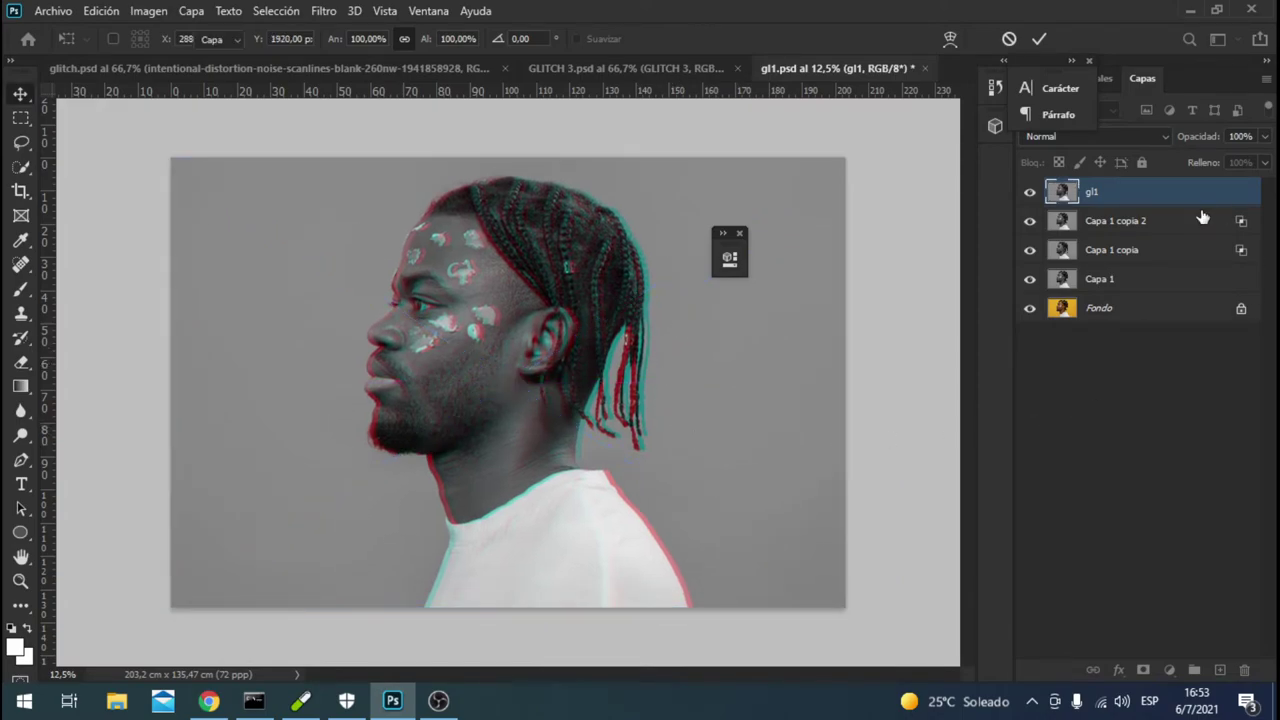
{"action": "right_click", "coordinate": [1193, 203]}
- Rasterize the gl1 layer and shift a thin strip across the lips slightly left
{"action": "left_click", "coordinate": [960, 348]}
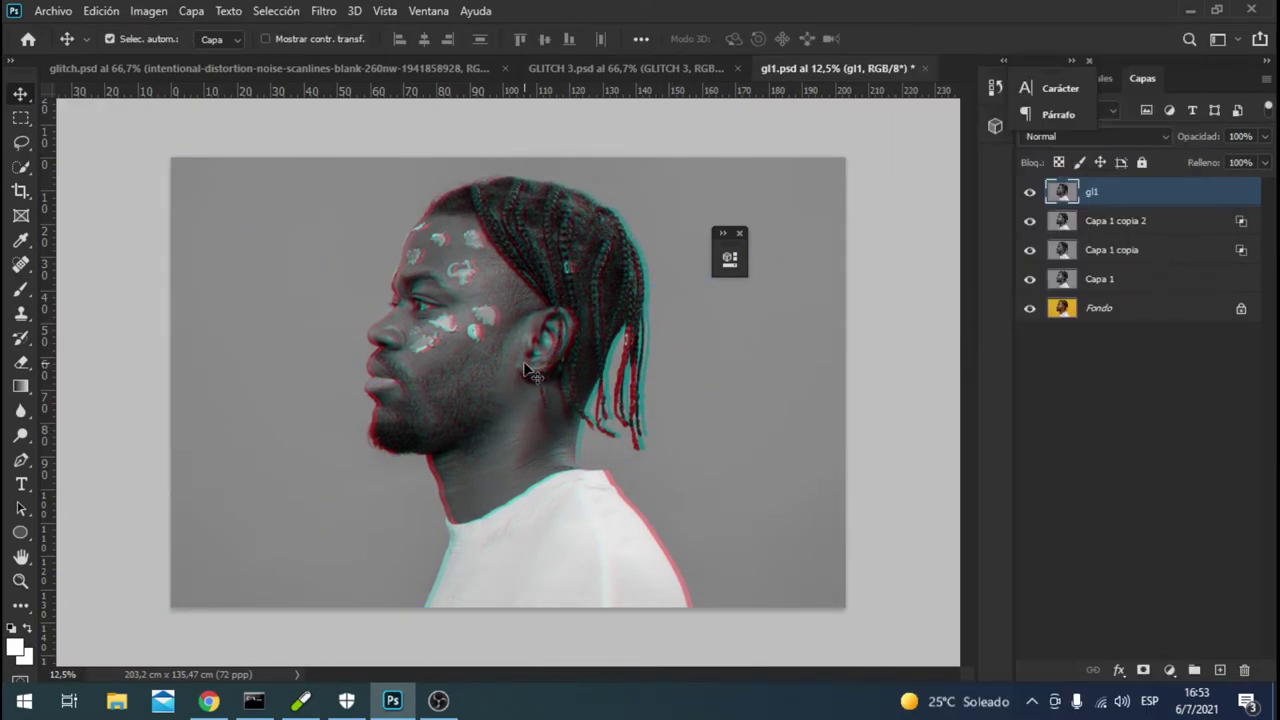
{"action": "left_click", "coordinate": [21, 118]}
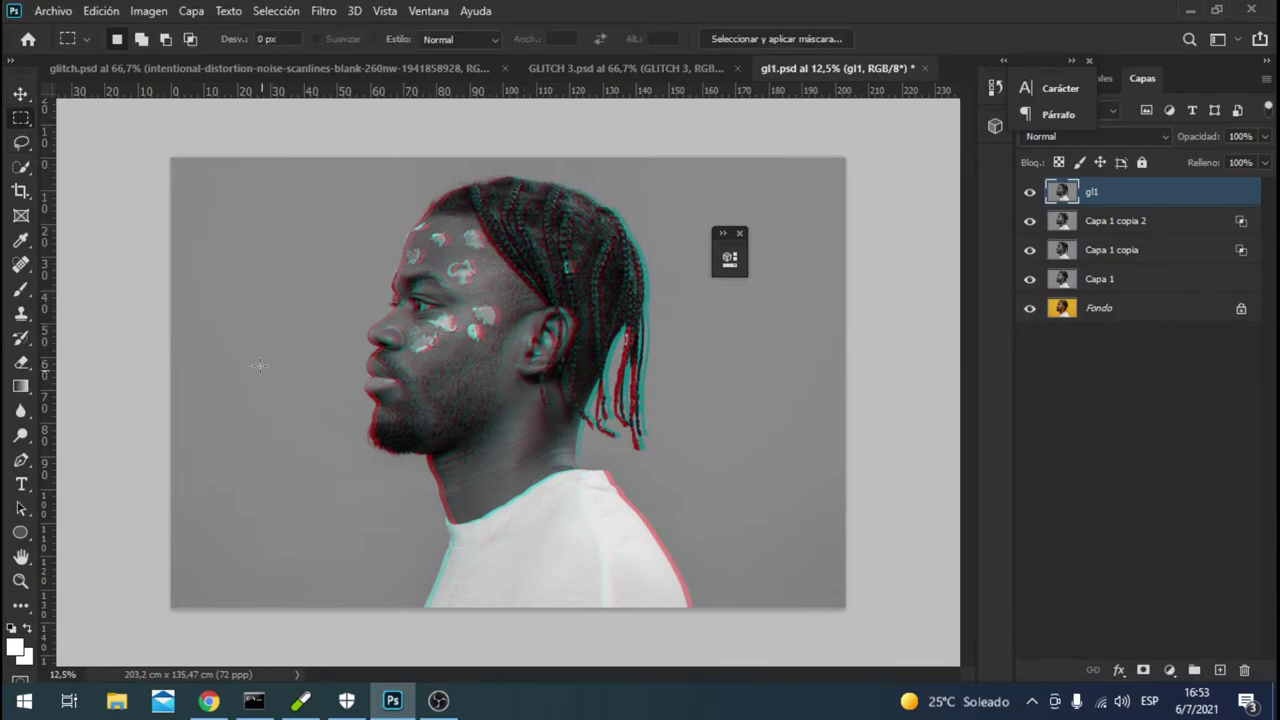
{"action": "mouse_move", "coordinate": [249, 357]}
{"action": "left_mouse_down"}
{"action": "mouse_move", "coordinate": [714, 431]}
{"action": "mouse_move", "coordinate": [431, 394]}
{"action": "left_mouse_up"}
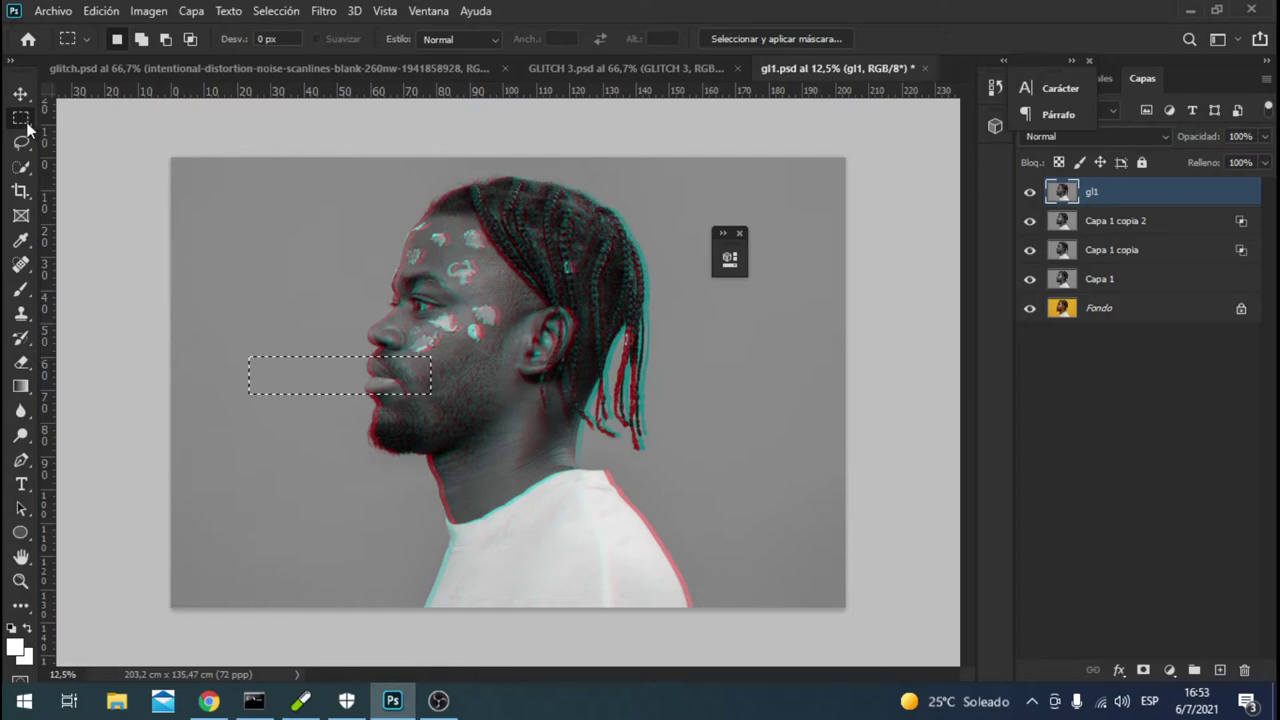
{"action": "right_click", "coordinate": [28, 127]}
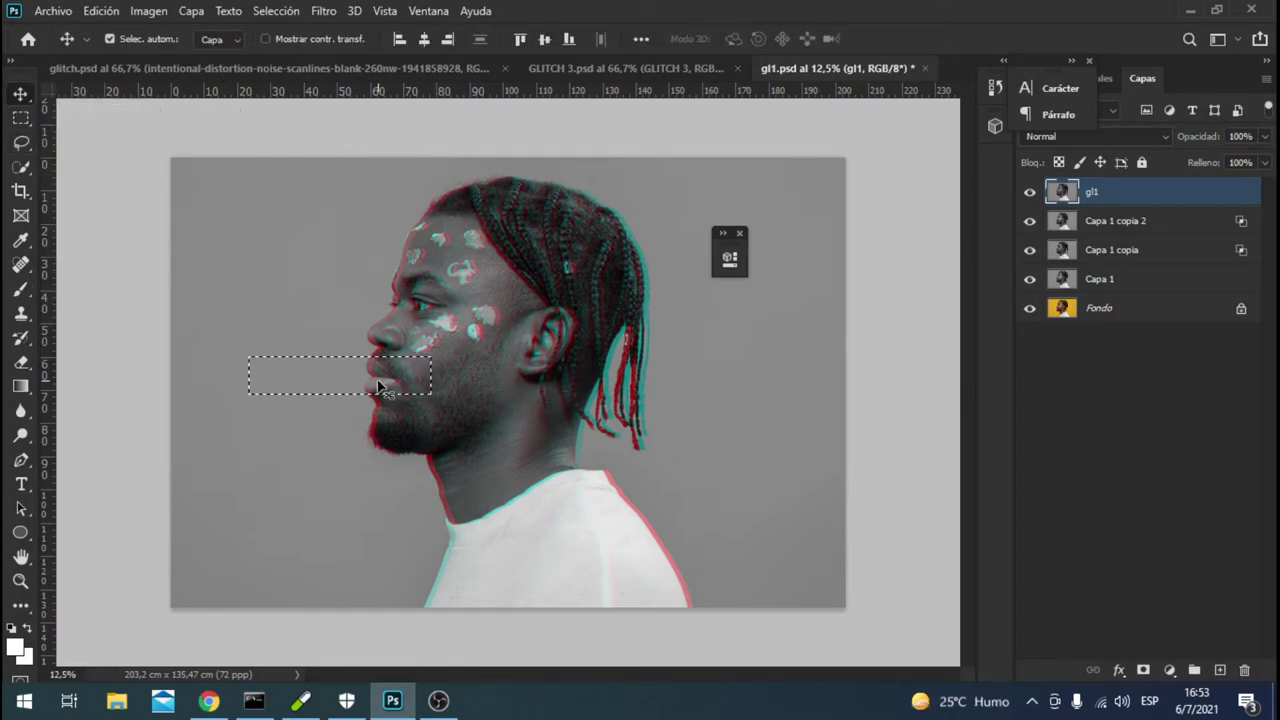
{"action": "left_click_drag", "start_coordinate": [366, 372], "coordinate": [299, 378]}
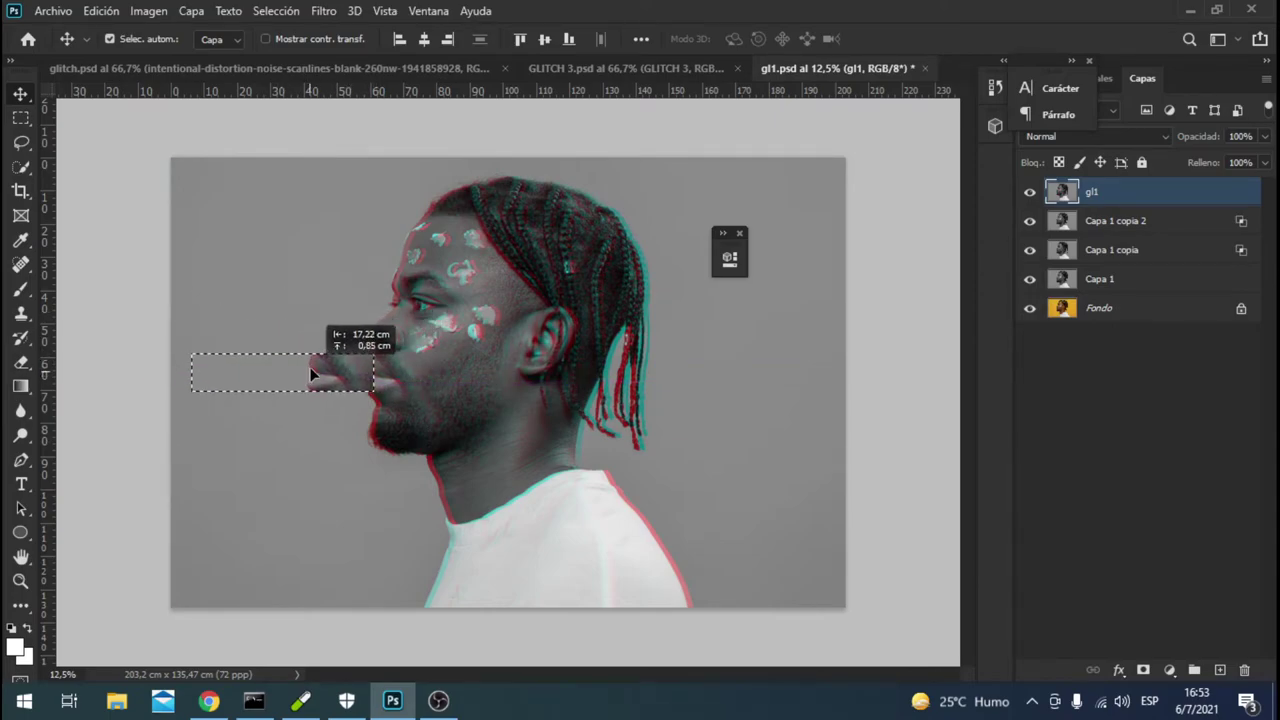
{"action": "left_click_drag", "start_coordinate": [299, 378], "coordinate": [358, 369]}
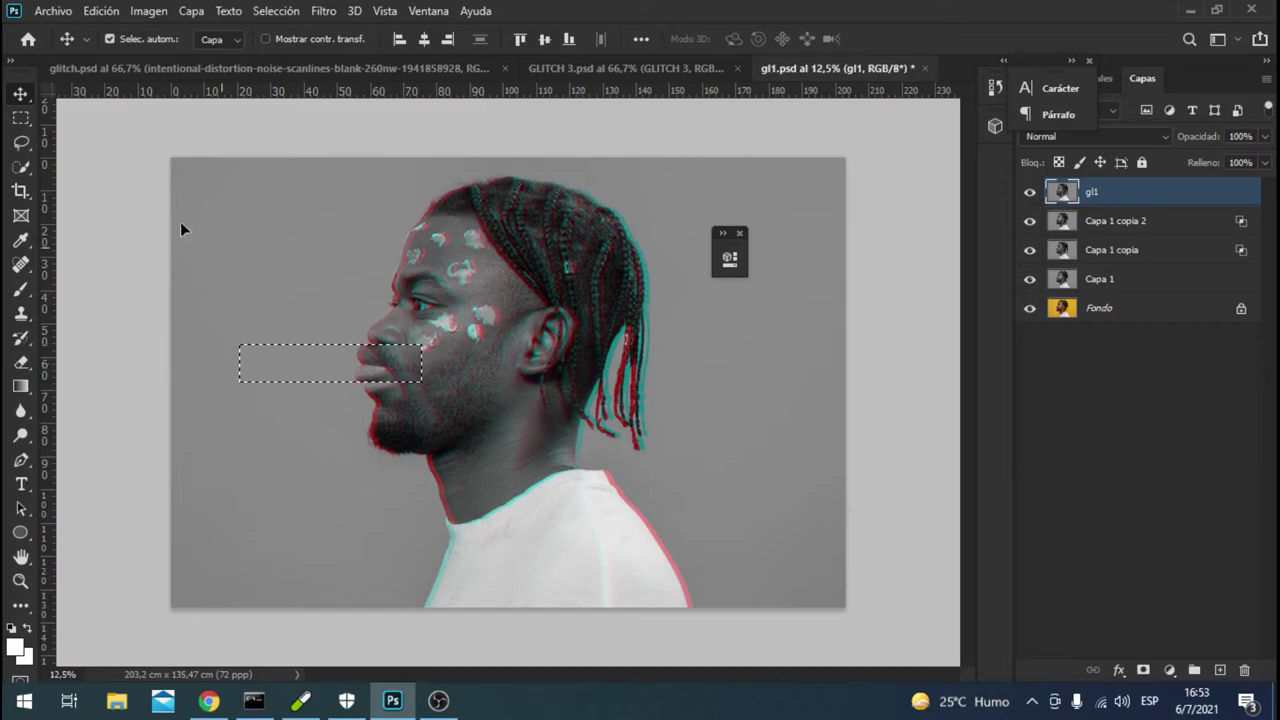
{"action": "left_click", "coordinate": [20, 118]}
{"action": "key", "text": "ctrl+d"}
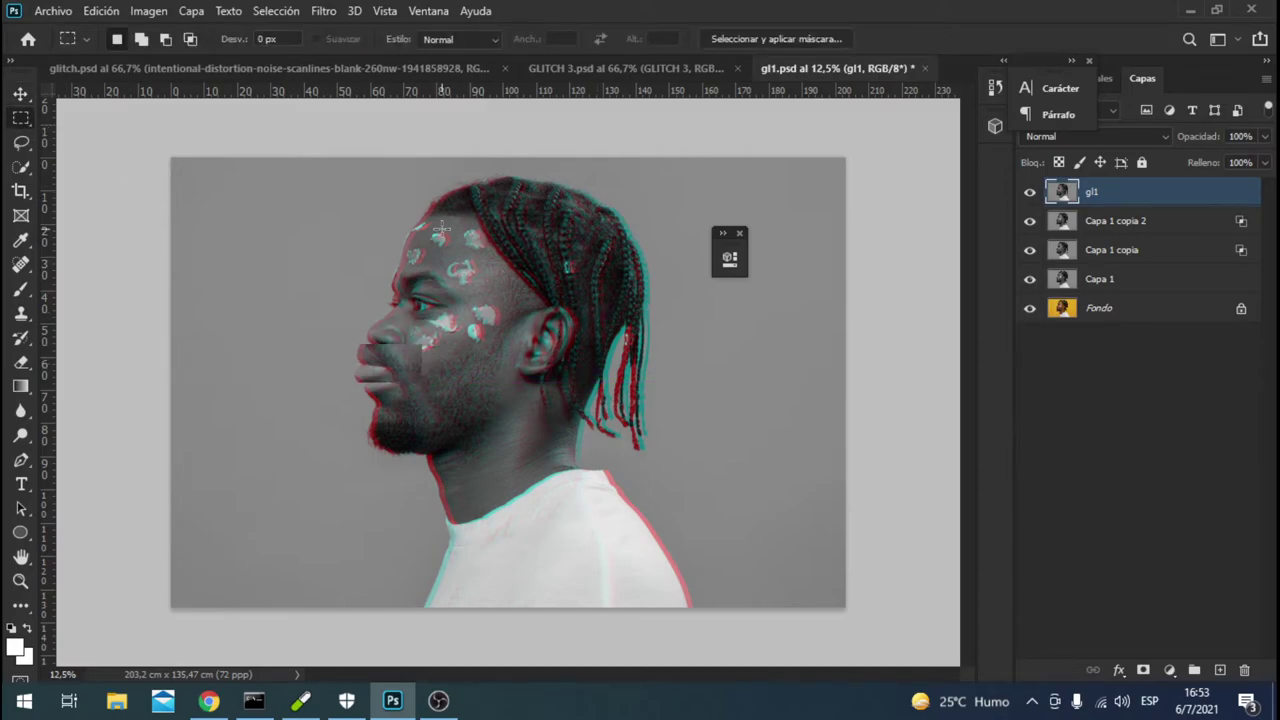
- Offset a thin strip across the hair to the right, deselect, and bring up GLITCH 3
{"action": "left_click_drag", "start_coordinate": [441, 228], "coordinate": [780, 282]}
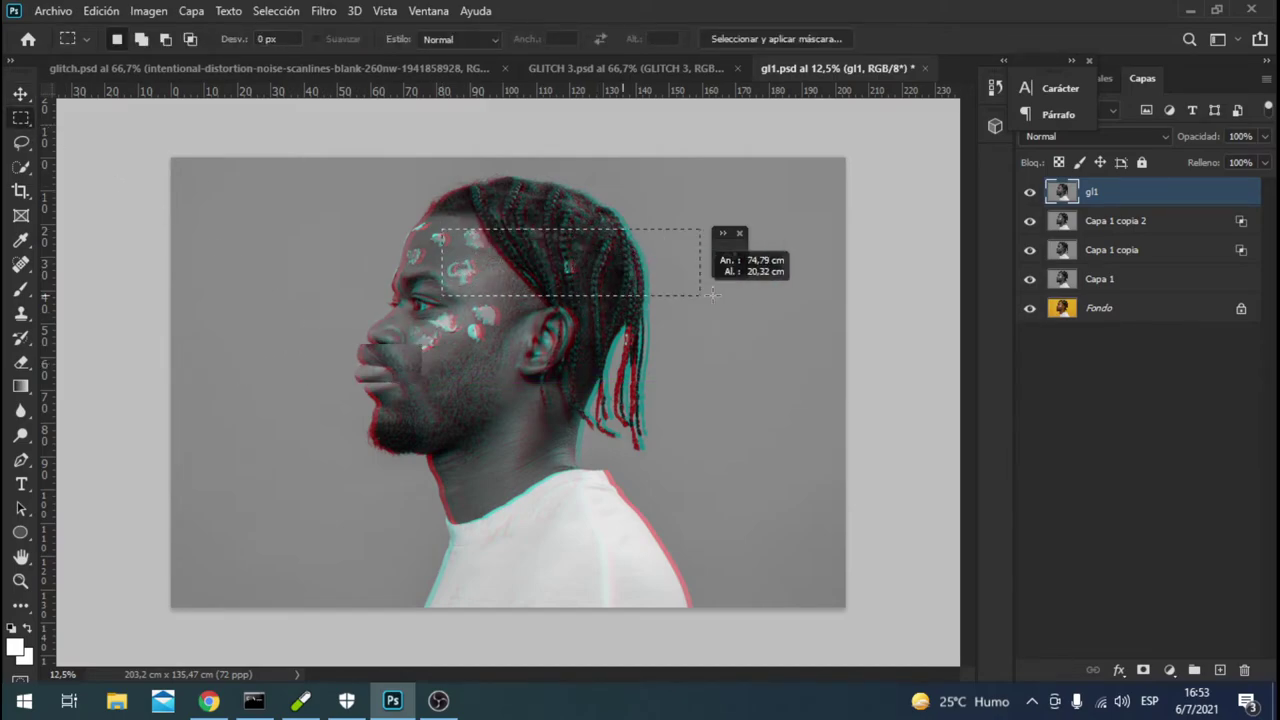
{"action": "left_click", "coordinate": [28, 96]}
{"action": "left_click_drag", "start_coordinate": [626, 277], "coordinate": [636, 266]}
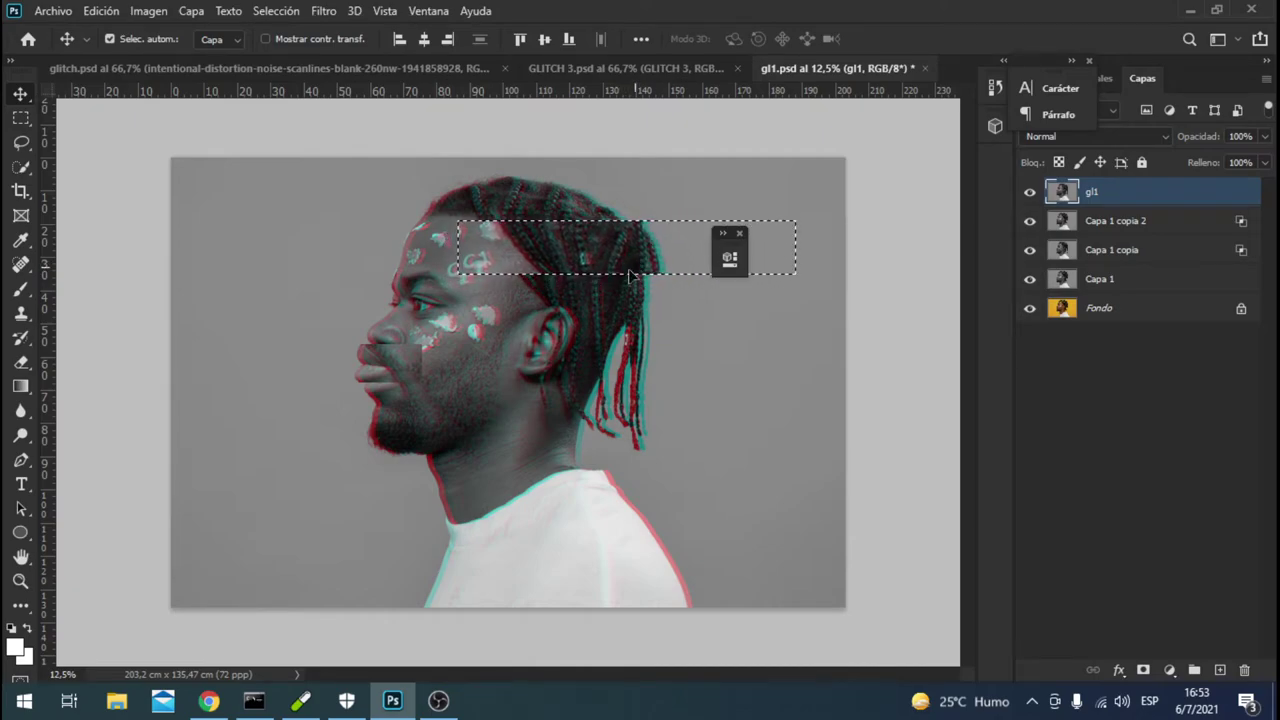
{"action": "left_click", "coordinate": [20, 117]}
{"action": "left_click", "coordinate": [355, 326]}
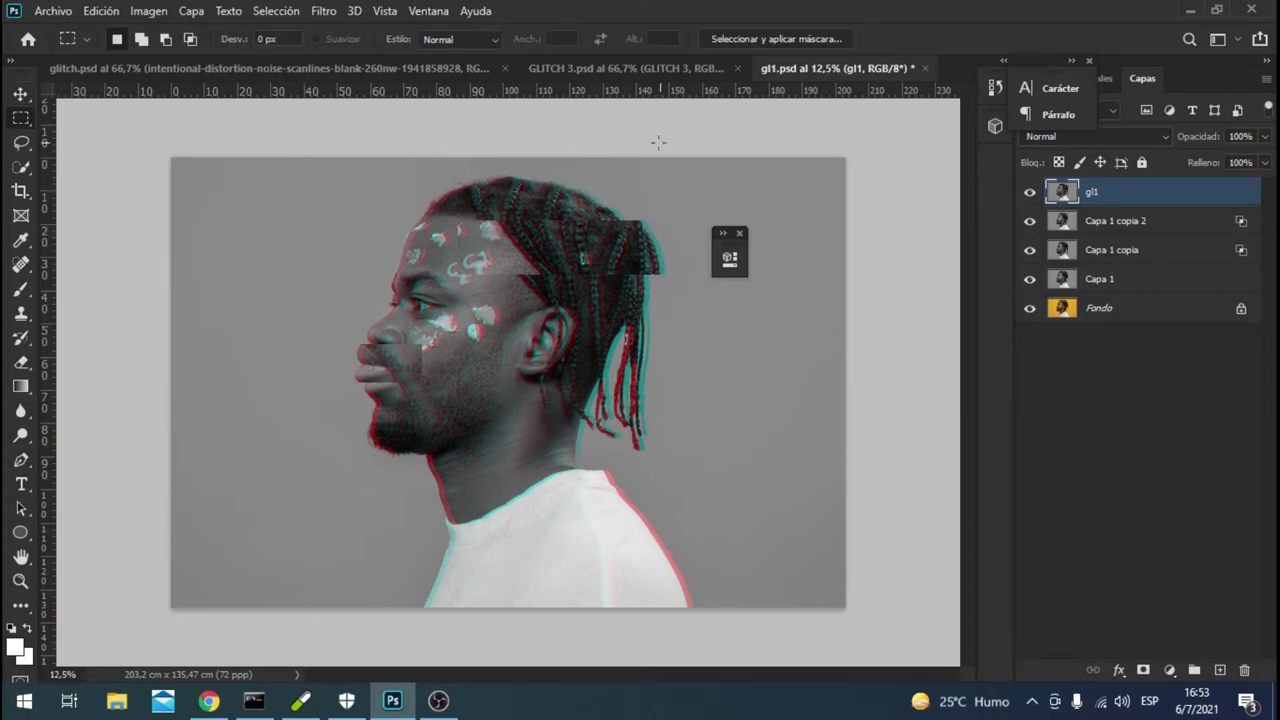
{"action": "left_click", "coordinate": [619, 67]}
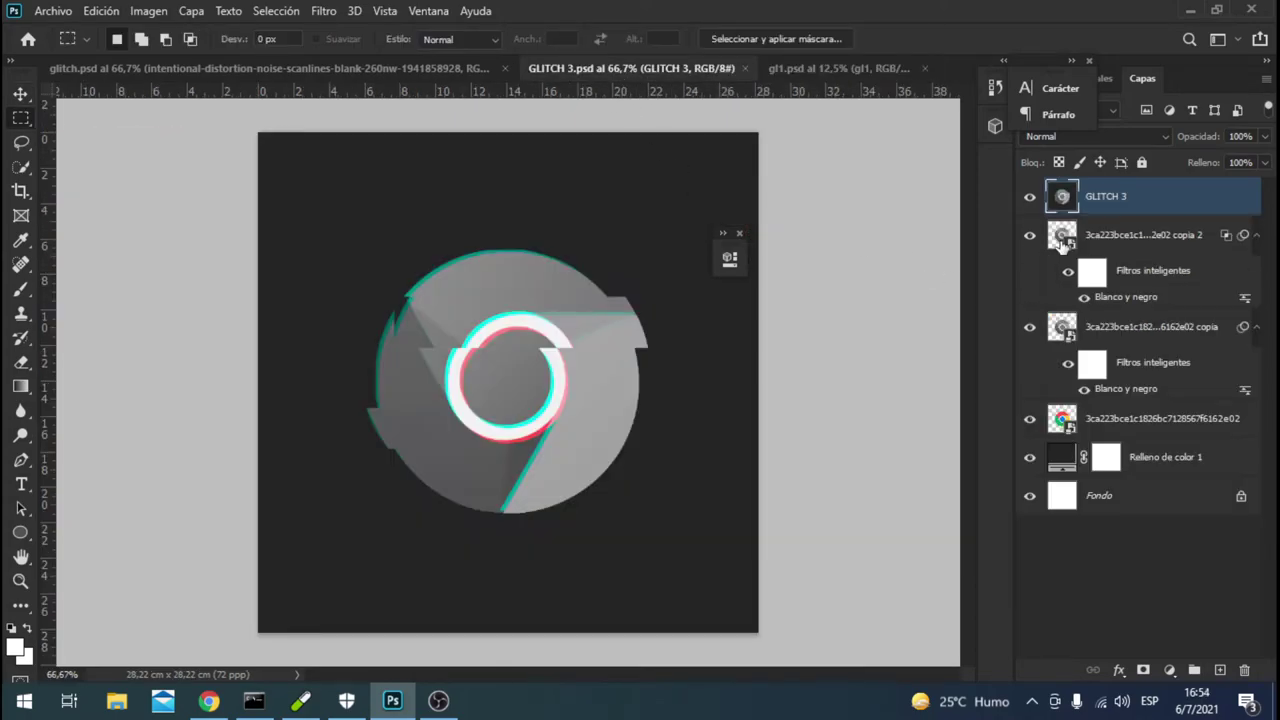
- In GLITCH 3, compare the layer's visibility and nudge the top logo copy right
{"action": "left_click", "coordinate": [1029, 203]}
{"action": "left_click", "coordinate": [1029, 203]}
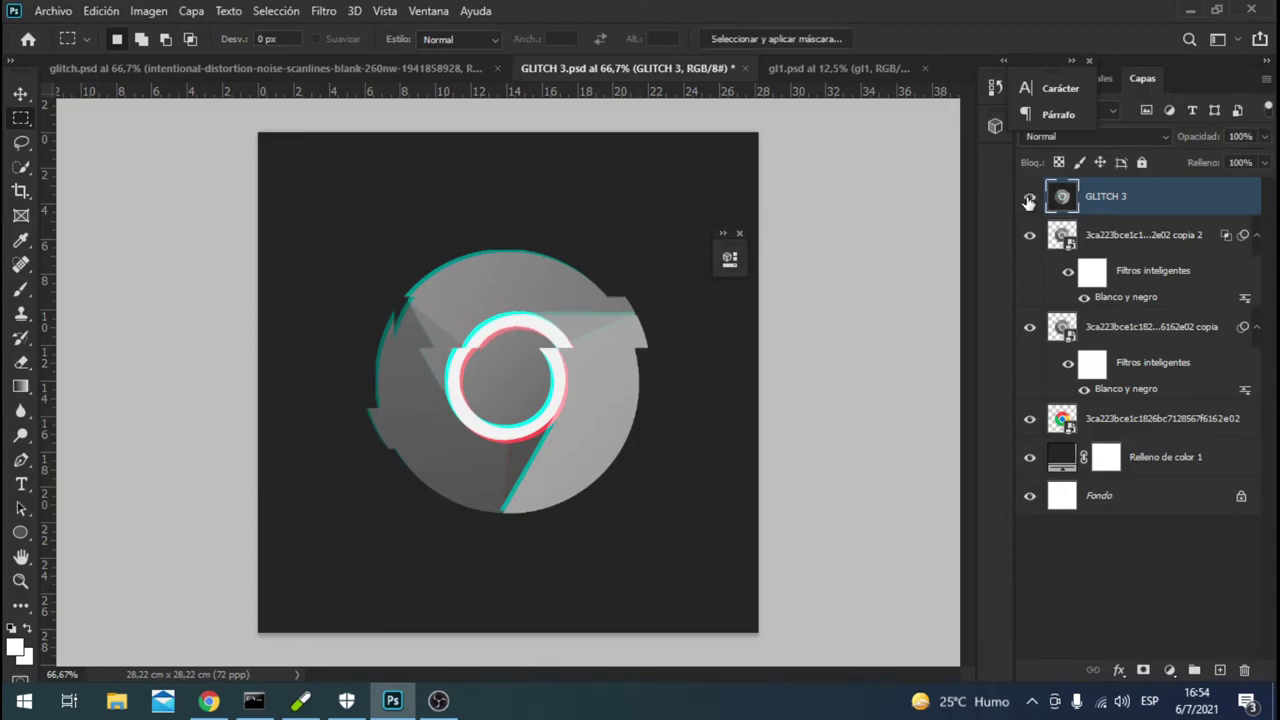
{"action": "left_click", "coordinate": [1029, 203]}
{"action": "left_click", "coordinate": [1029, 203]}
{"action": "left_click", "coordinate": [1100, 240]}
{"action": "key", "text": "ctrl+t"}
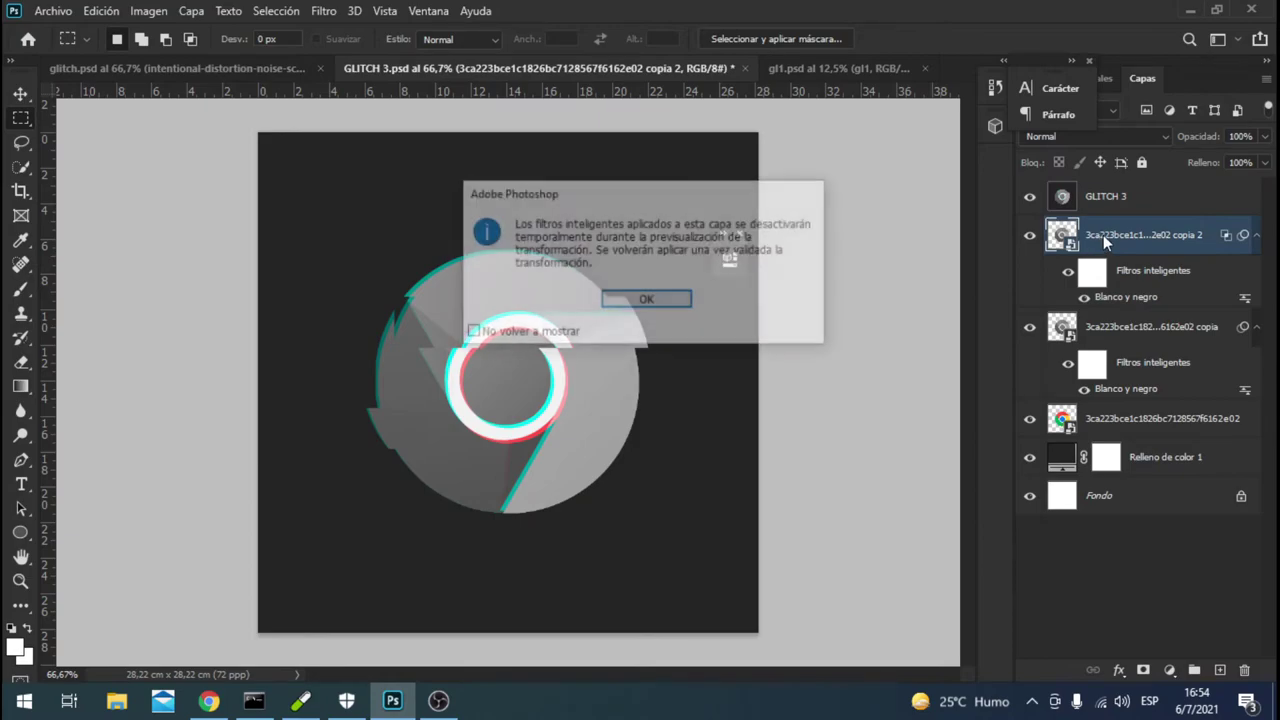
{"action": "left_click", "coordinate": [647, 300]}
{"action": "left_click_drag", "start_coordinate": [585, 369], "coordinate": [603, 369]}
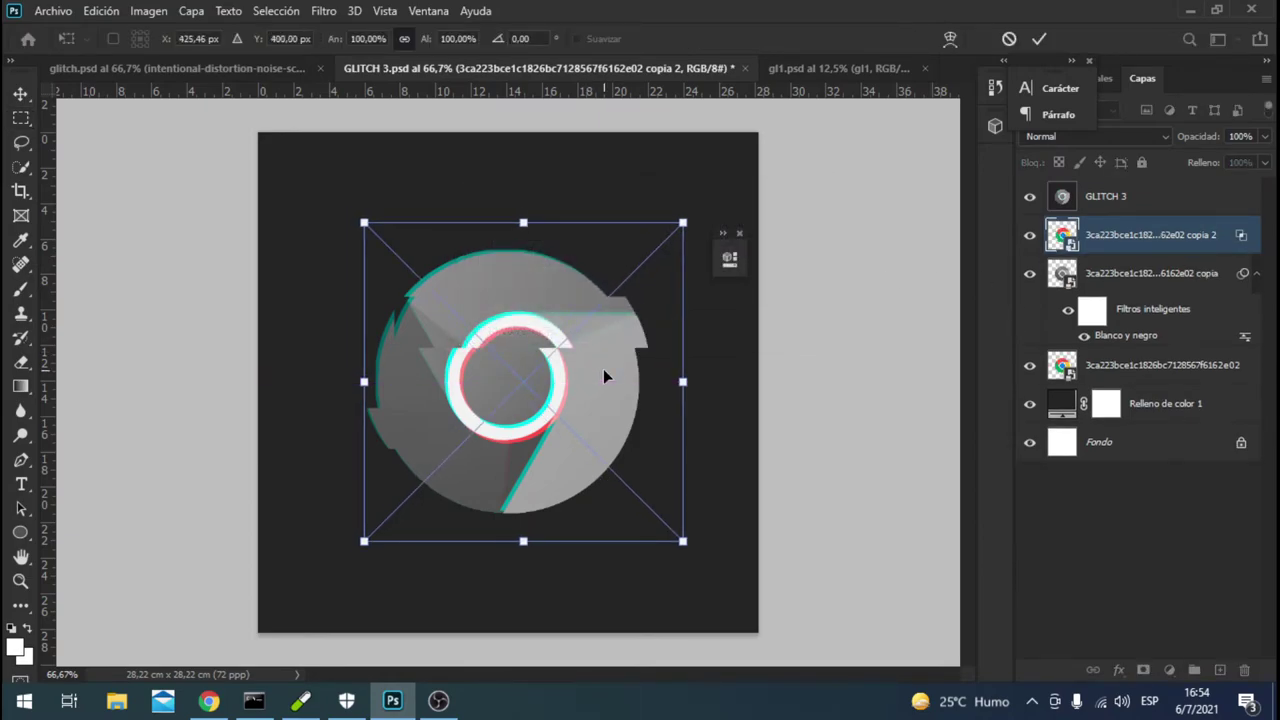
{"action": "key", "text": "Return"}
- Hide the GLITCH 3 layer, review glitch.psd, then return to gl1 and switch to Chrome
{"action": "left_click", "coordinate": [1028, 200]}
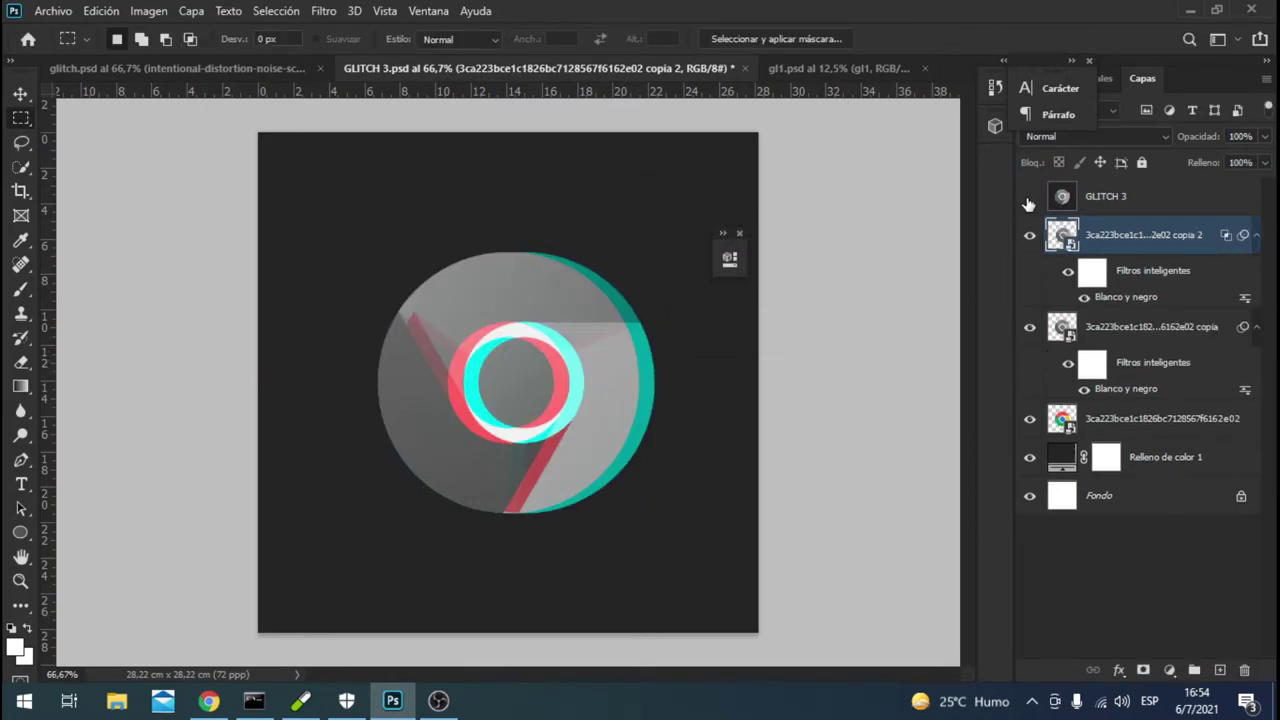
{"action": "left_click", "coordinate": [240, 68]}
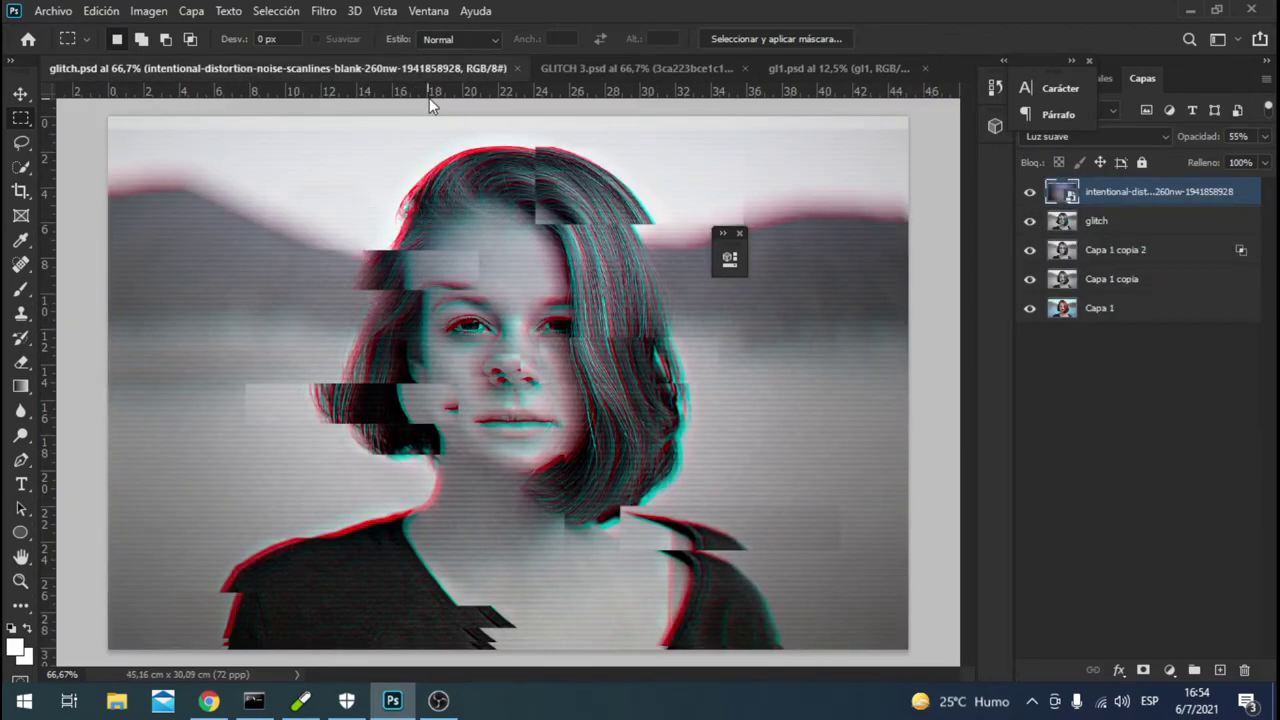
{"action": "left_click", "coordinate": [576, 69]}
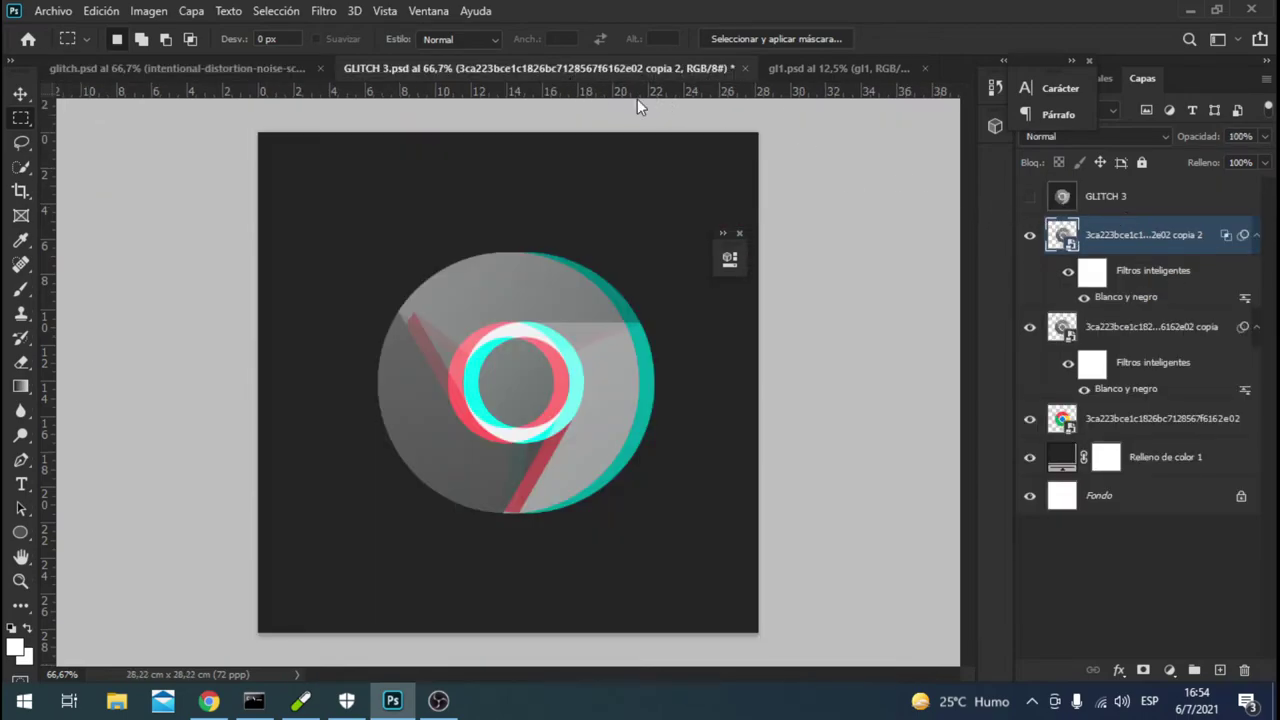
{"action": "left_click", "coordinate": [816, 72]}
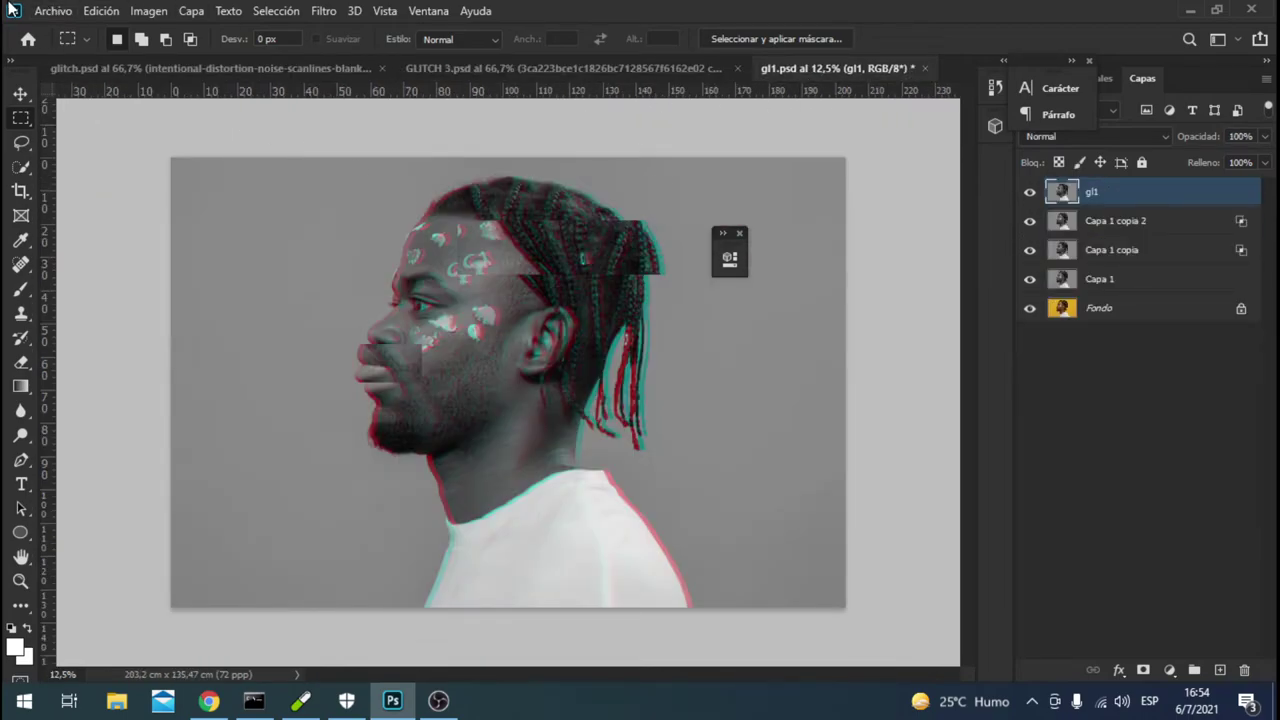
{"action": "left_click", "coordinate": [208, 700]}
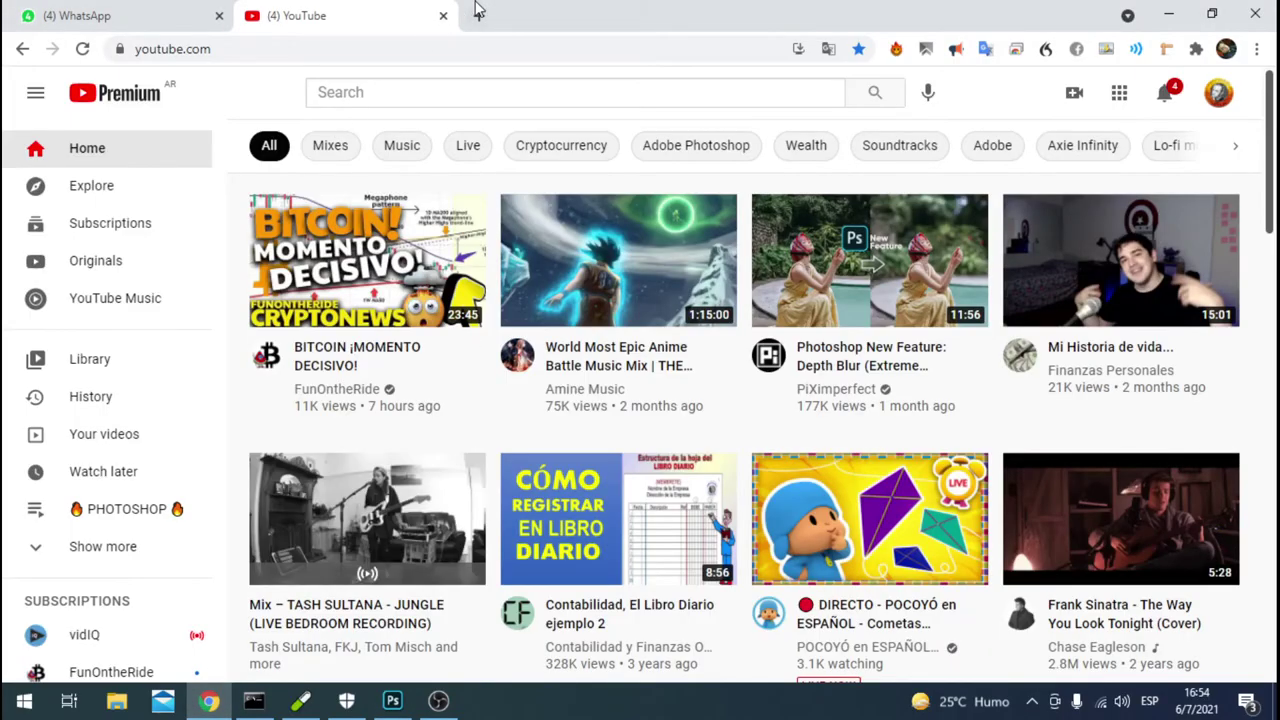
- Search Google for 'scanline' and show the image results
{"action": "left_click", "coordinate": [538, 54]}
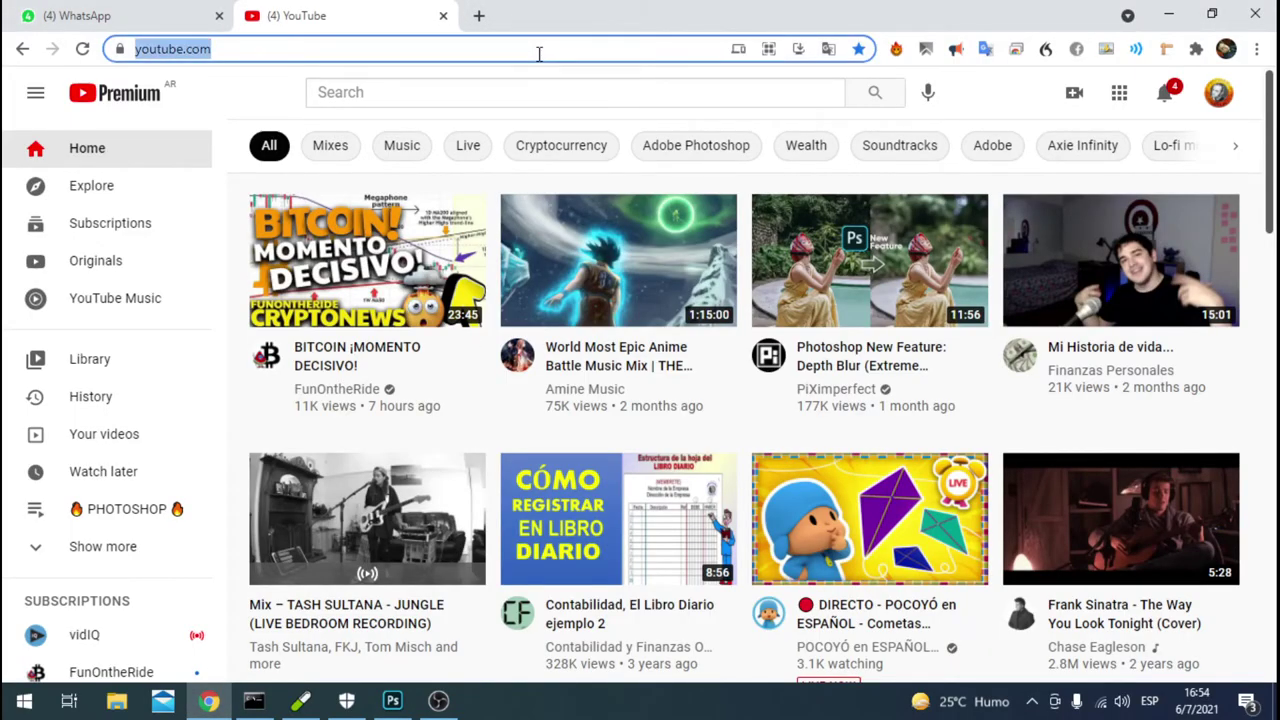
{"action": "type", "text": "scanline"}
{"action": "key", "text": "Return"}
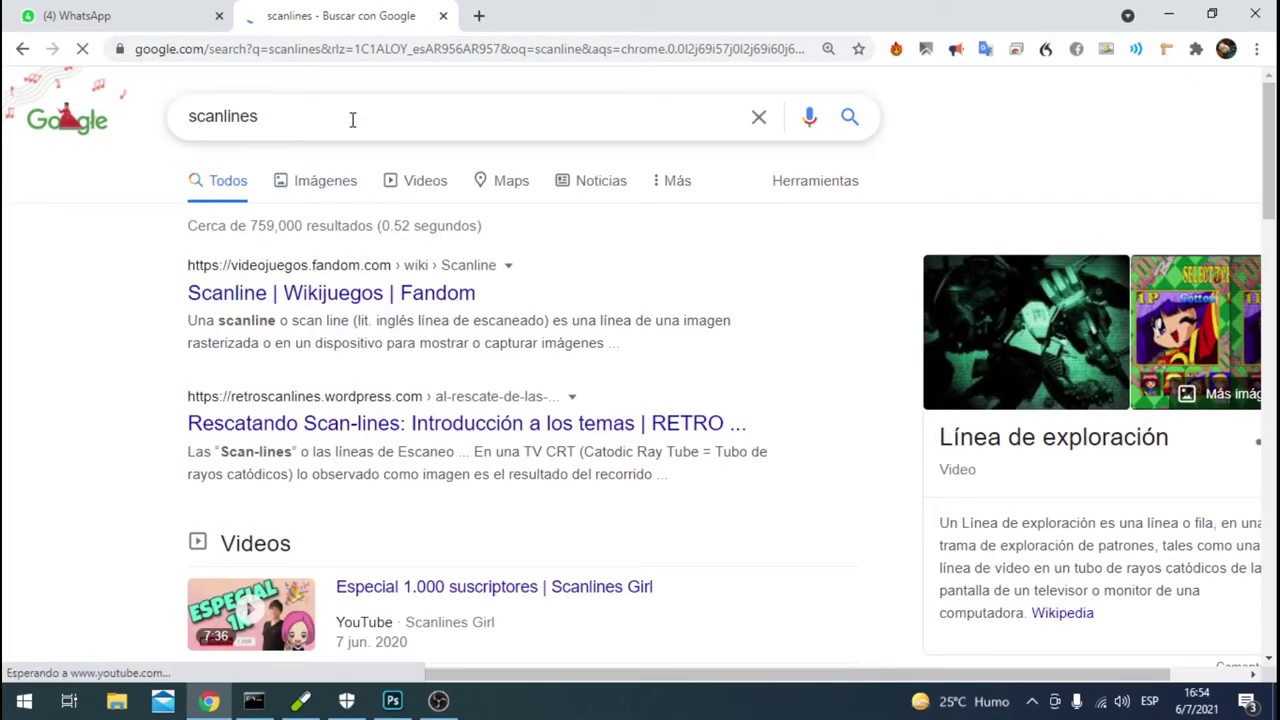
{"action": "left_click", "coordinate": [329, 184]}
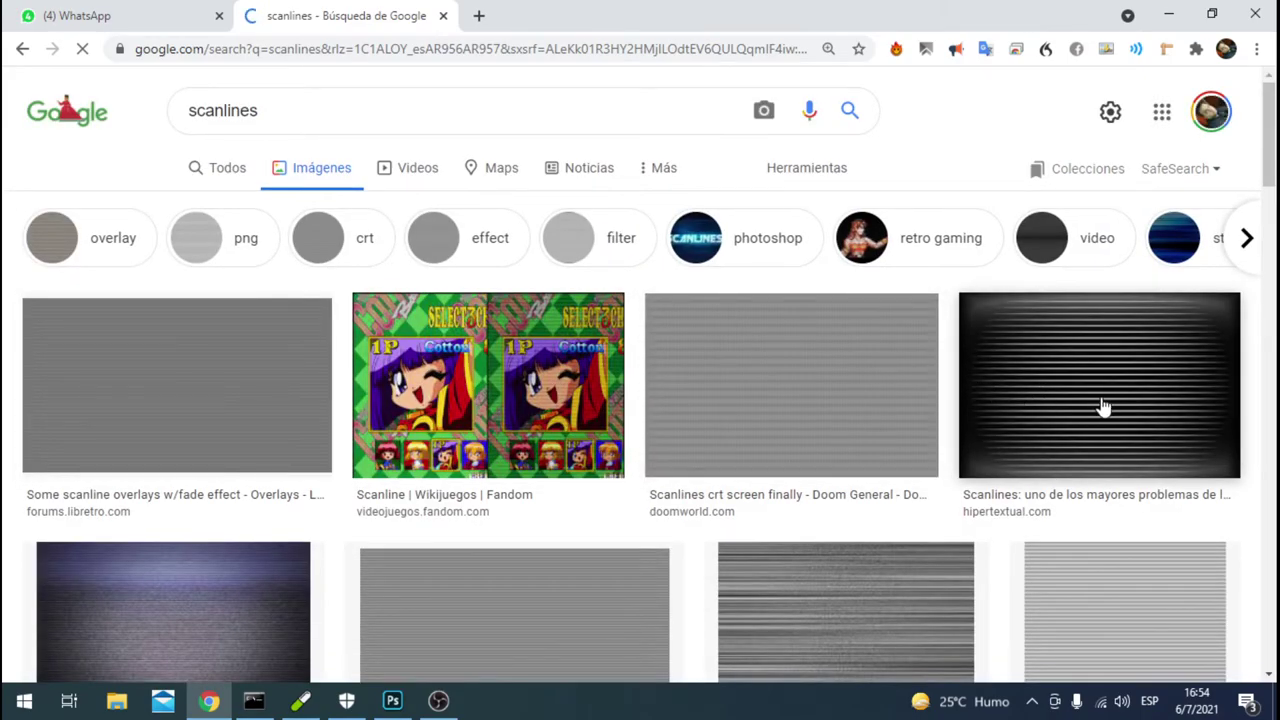
- Save the dark scanline image as scanlines-scaled (1).jpg and return to Photoshop
{"action": "left_click", "coordinate": [1103, 407]}
{"action": "right_click", "coordinate": [986, 264]}
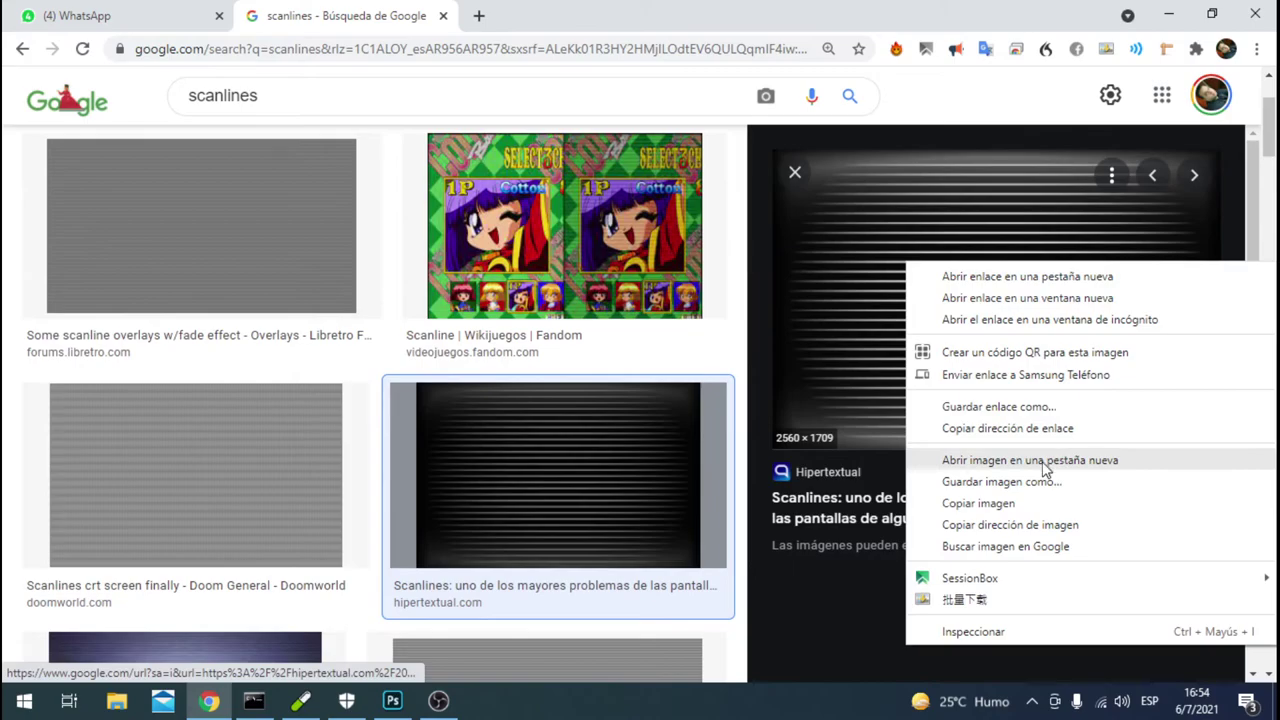
{"action": "key", "text": "Escape"}
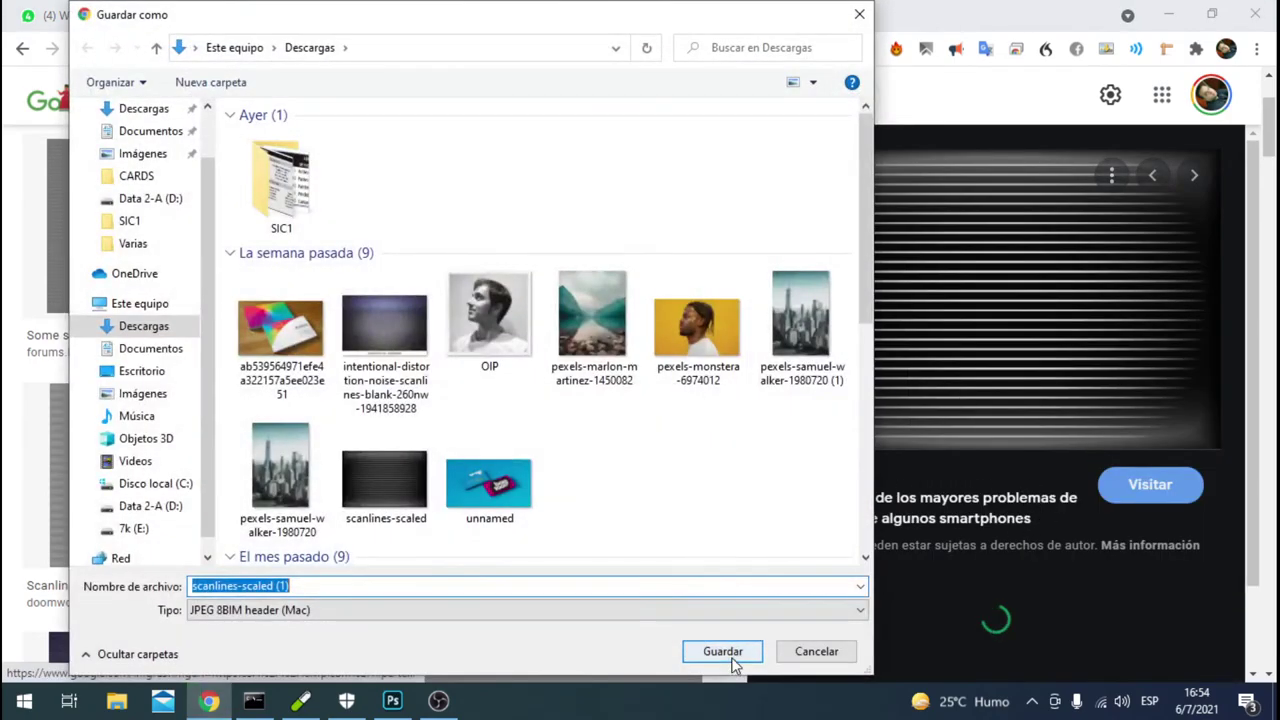
{"action": "left_click", "coordinate": [728, 653]}
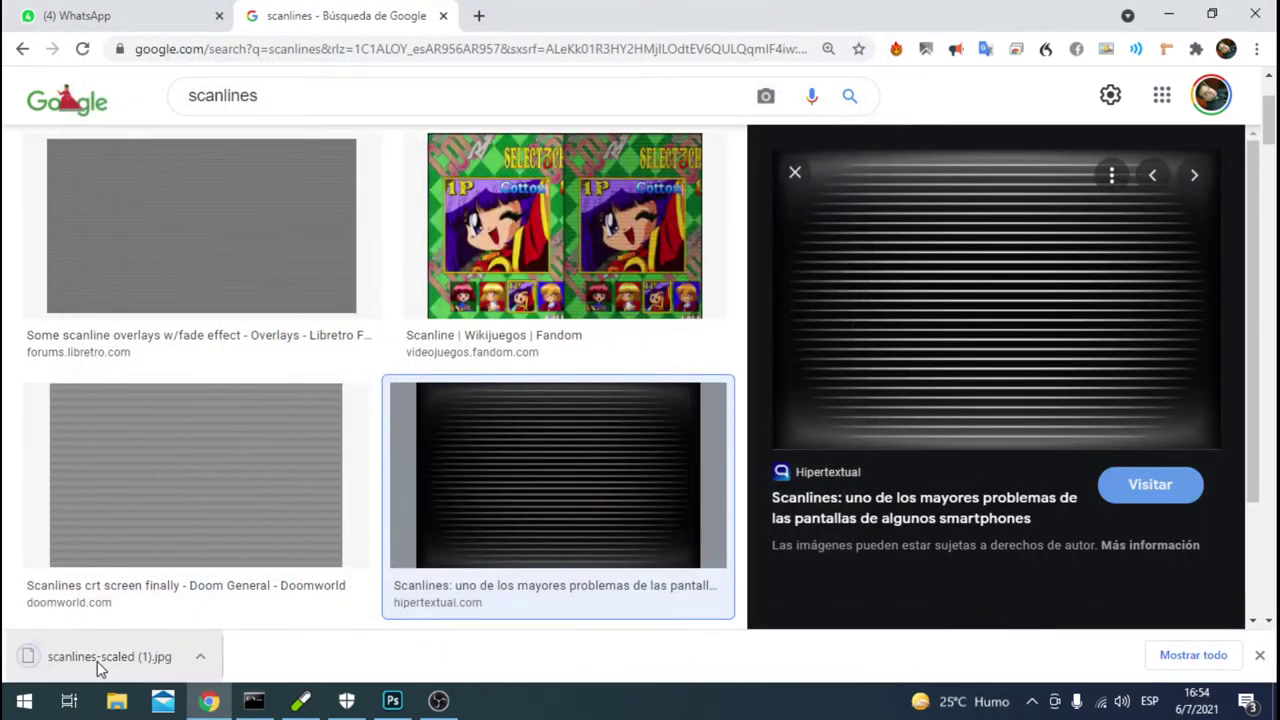
{"action": "left_click", "coordinate": [392, 700]}
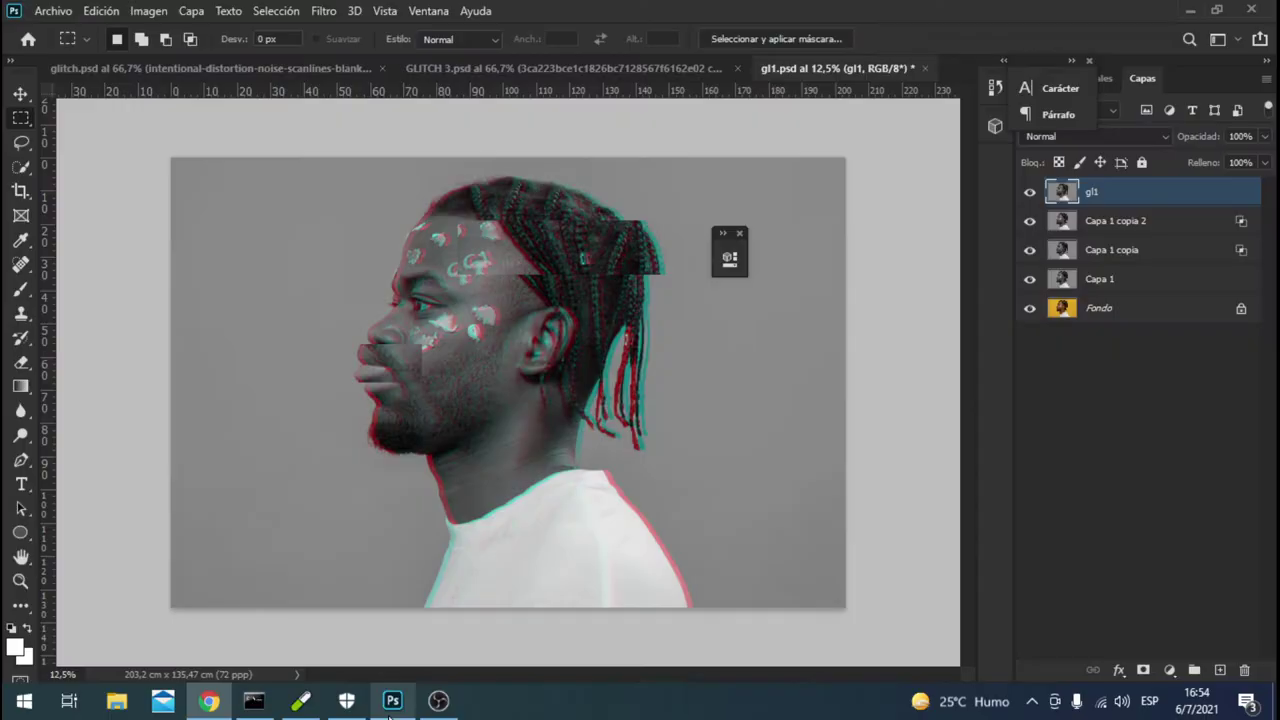
{"action": "left_click", "coordinate": [60, 12]}
{"action": "left_click", "coordinate": [110, 381]}
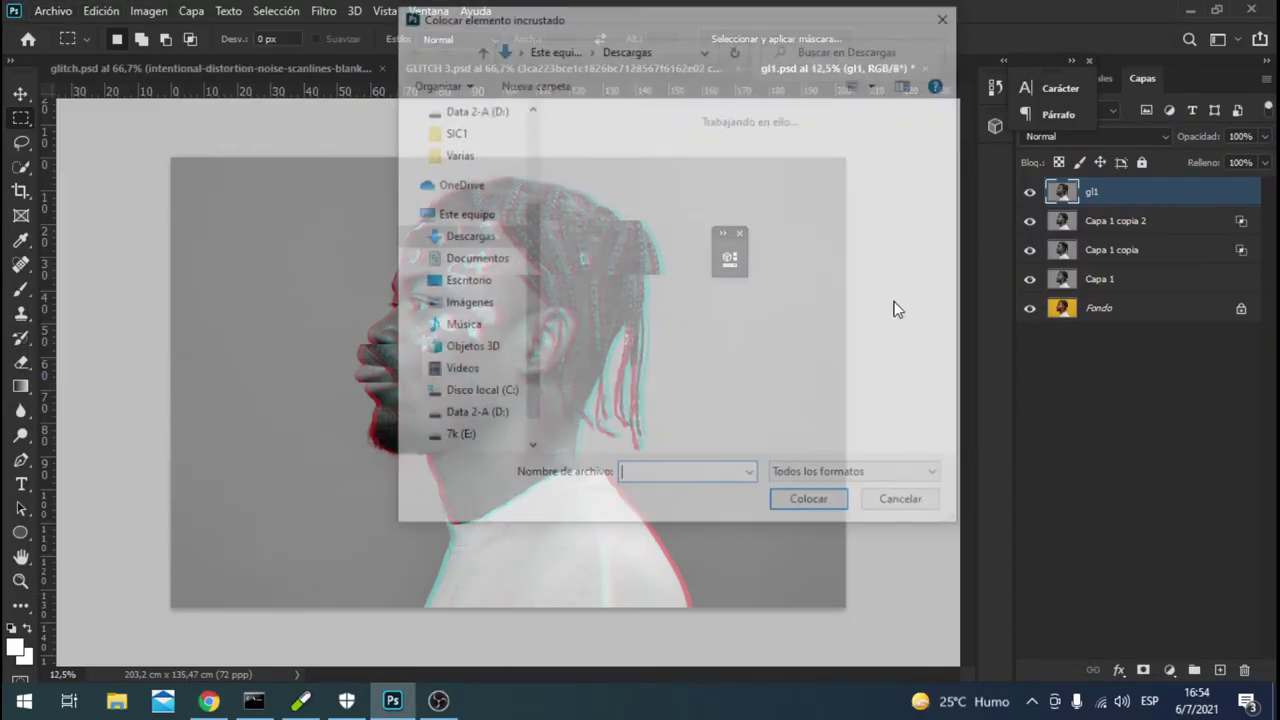
{"action": "double_click", "coordinate": [723, 199]}
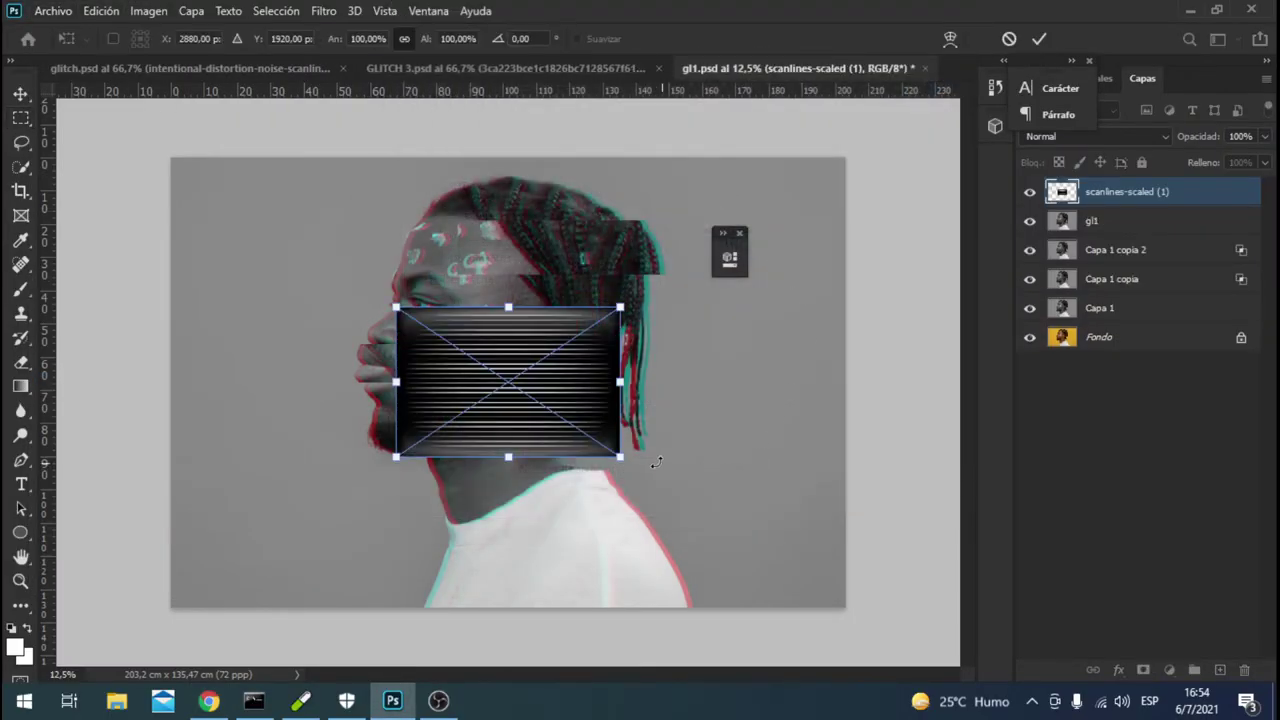
{"action": "left_click_drag", "start_coordinate": [620, 457], "coordinate": [830, 597]}
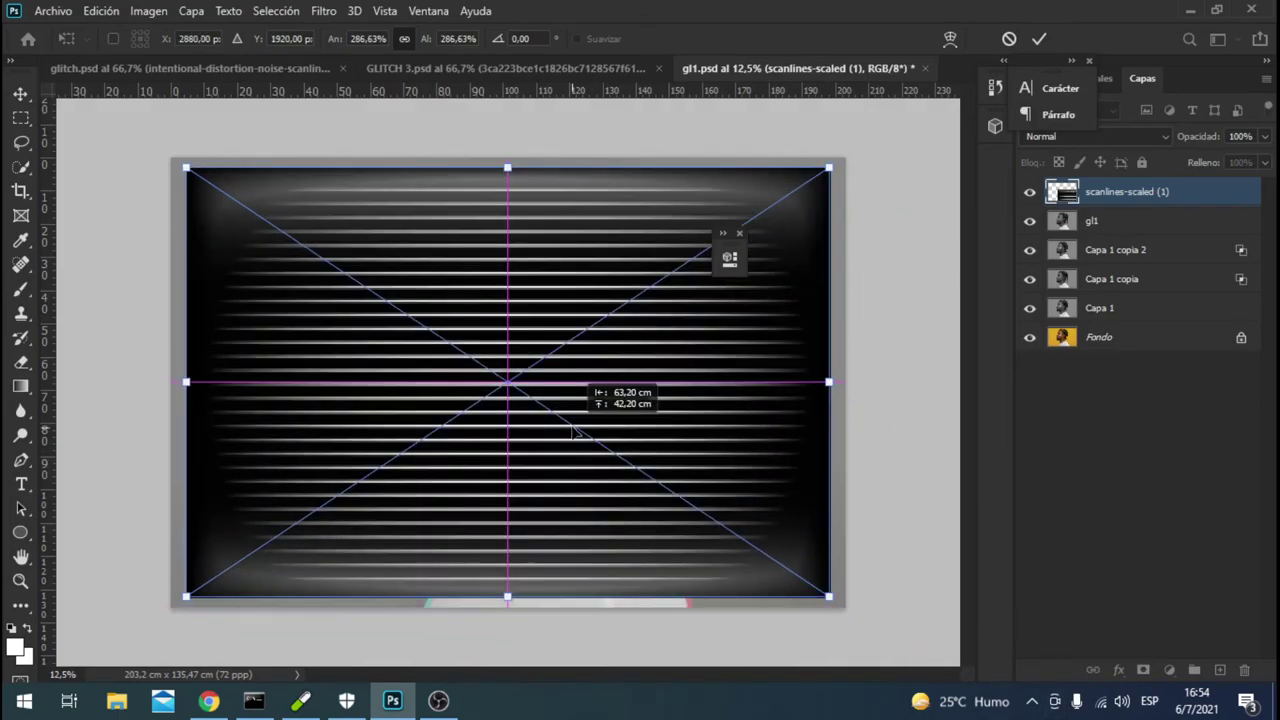
{"action": "left_click_drag", "start_coordinate": [830, 381], "coordinate": [884, 376]}
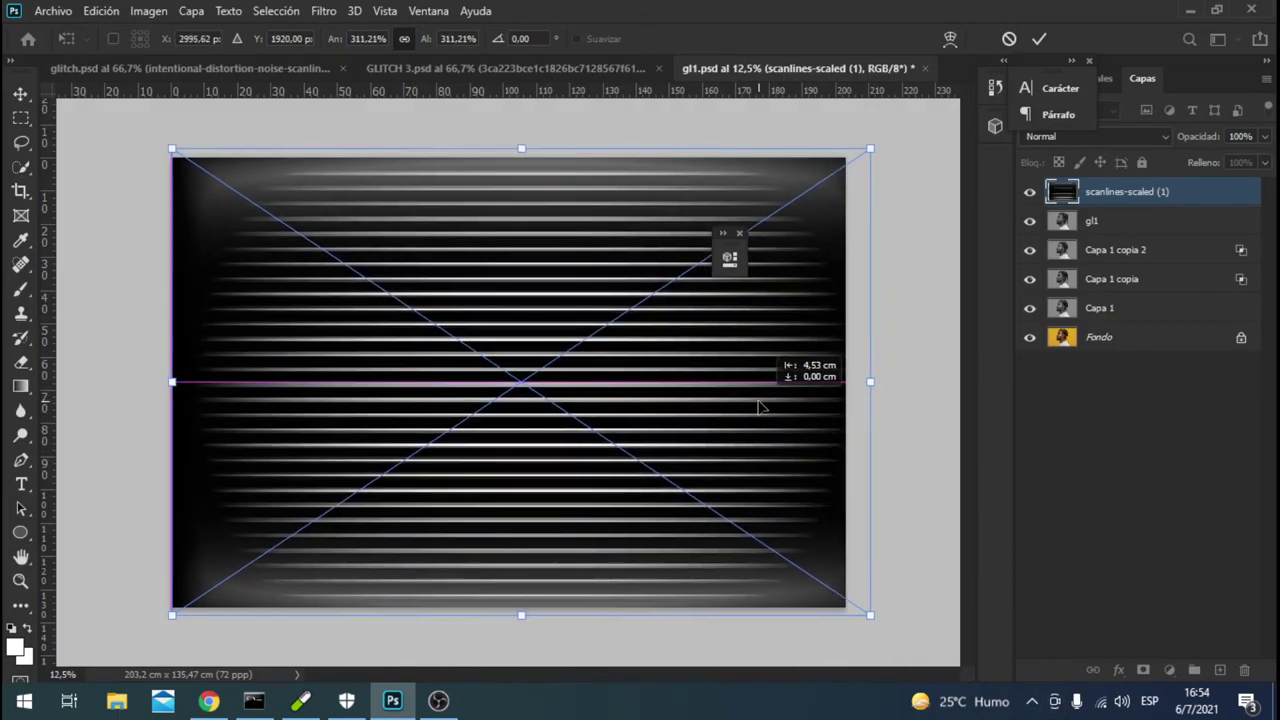
{"action": "left_click_drag", "start_coordinate": [775, 406], "coordinate": [755, 406]}
{"action": "key", "text": "Return"}
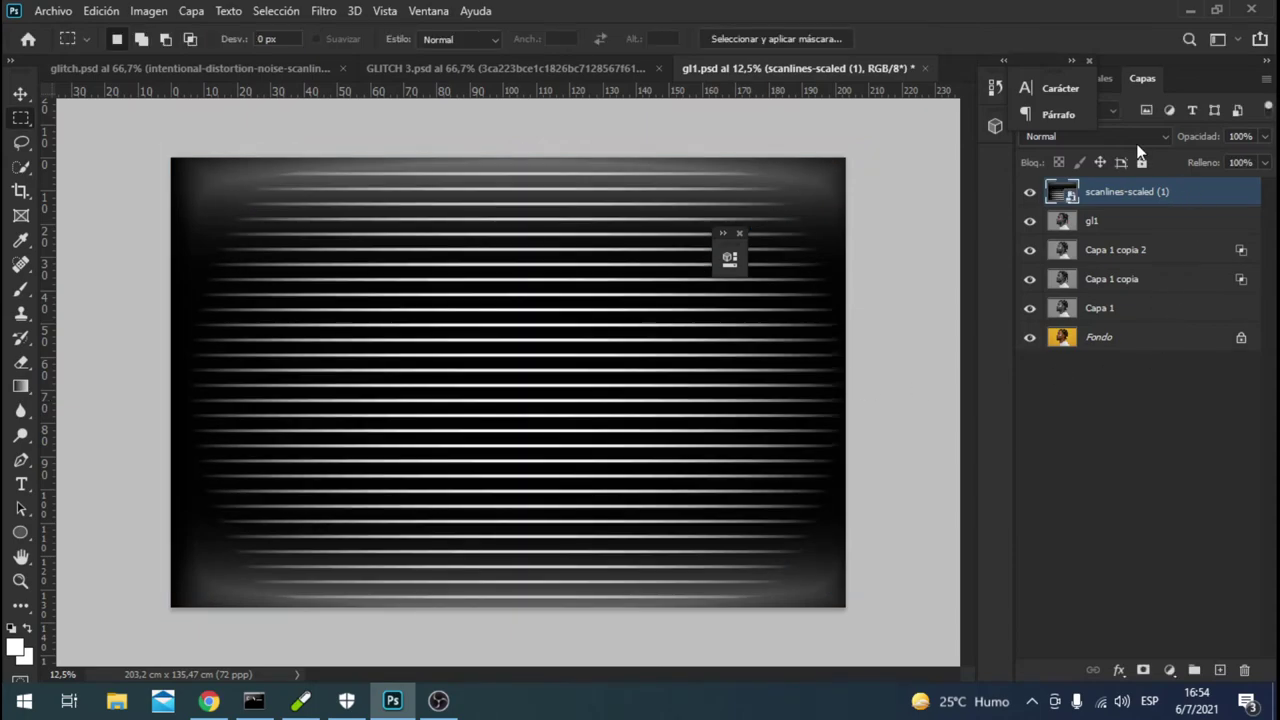
{"action": "left_click", "coordinate": [1095, 136]}
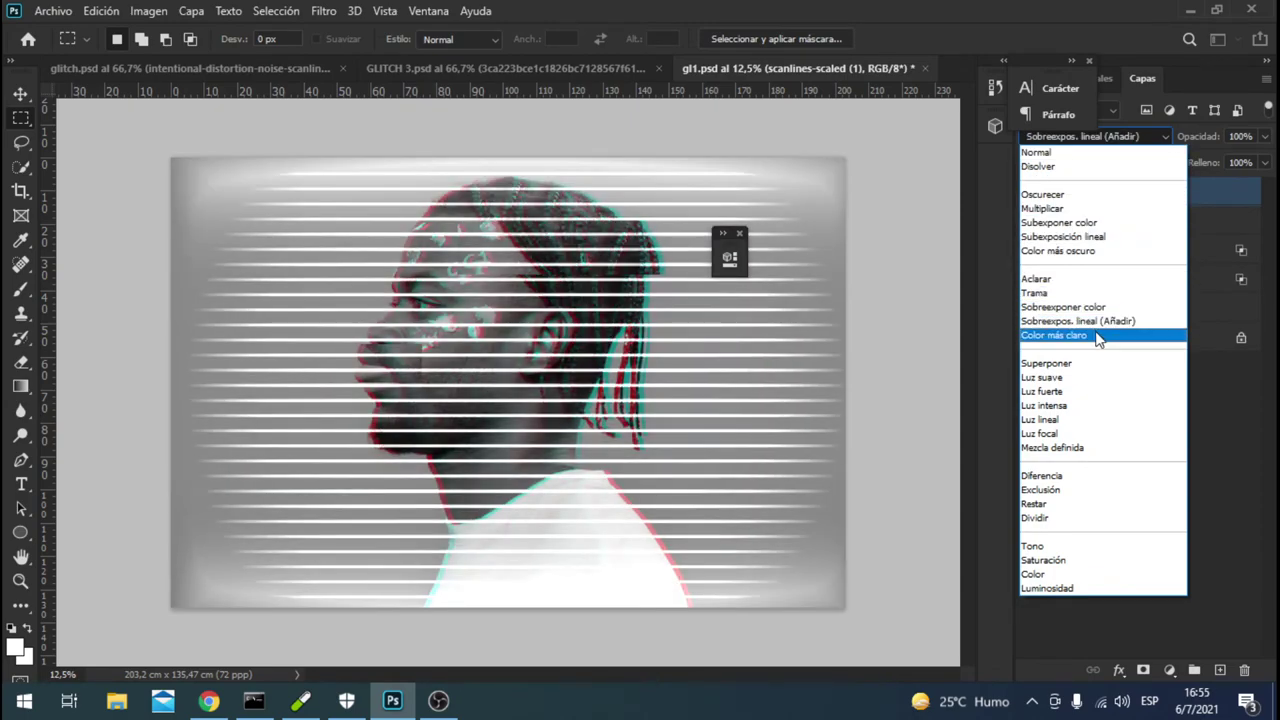
{"action": "key", "text": "Escape"}
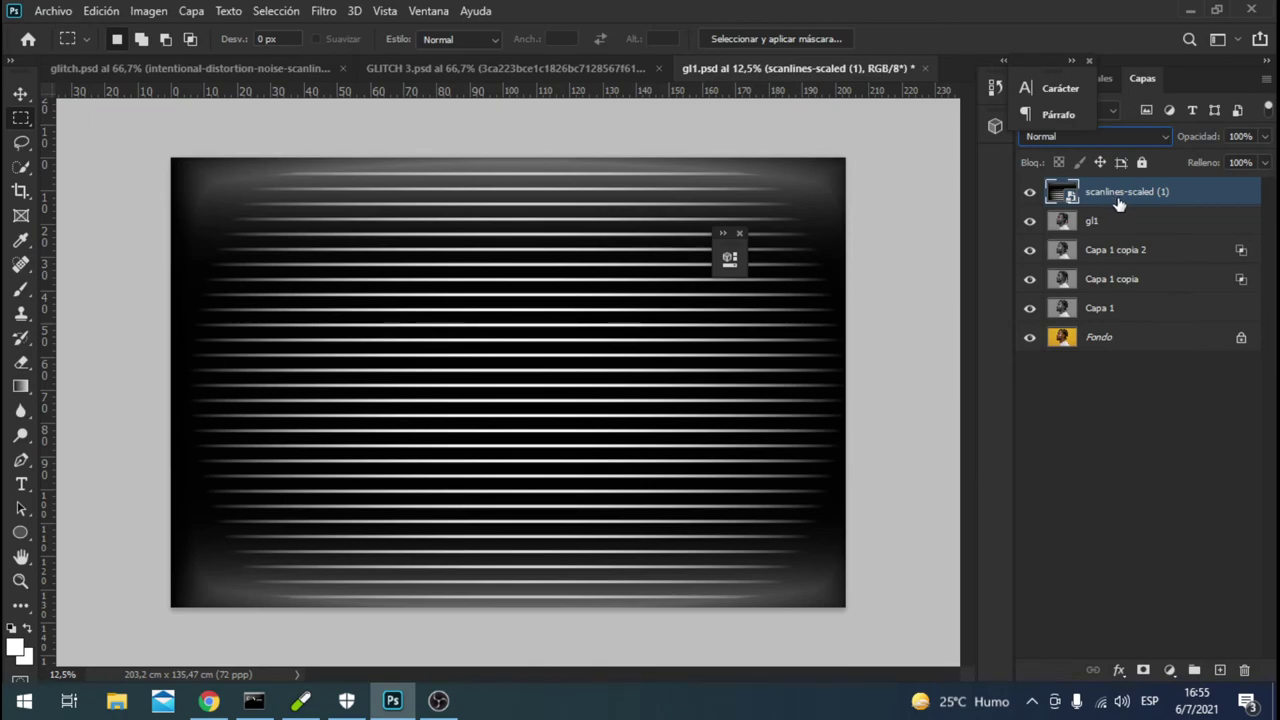
{"action": "left_click", "coordinate": [1255, 670]}
{"action": "left_click", "coordinate": [562, 271]}
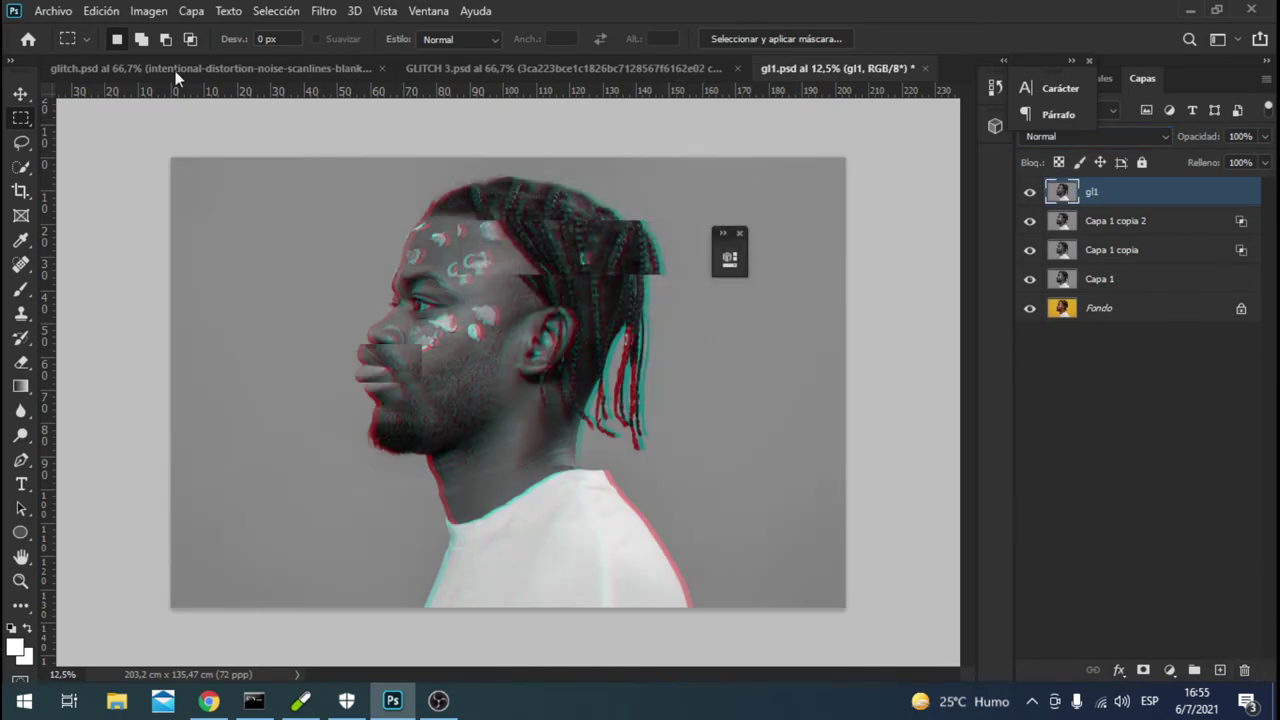
- Place the intentional-distortion noise scanlines image embedded, scaled to fill the whole canvas
{"action": "left_click", "coordinate": [62, 14]}
{"action": "left_click", "coordinate": [160, 382]}
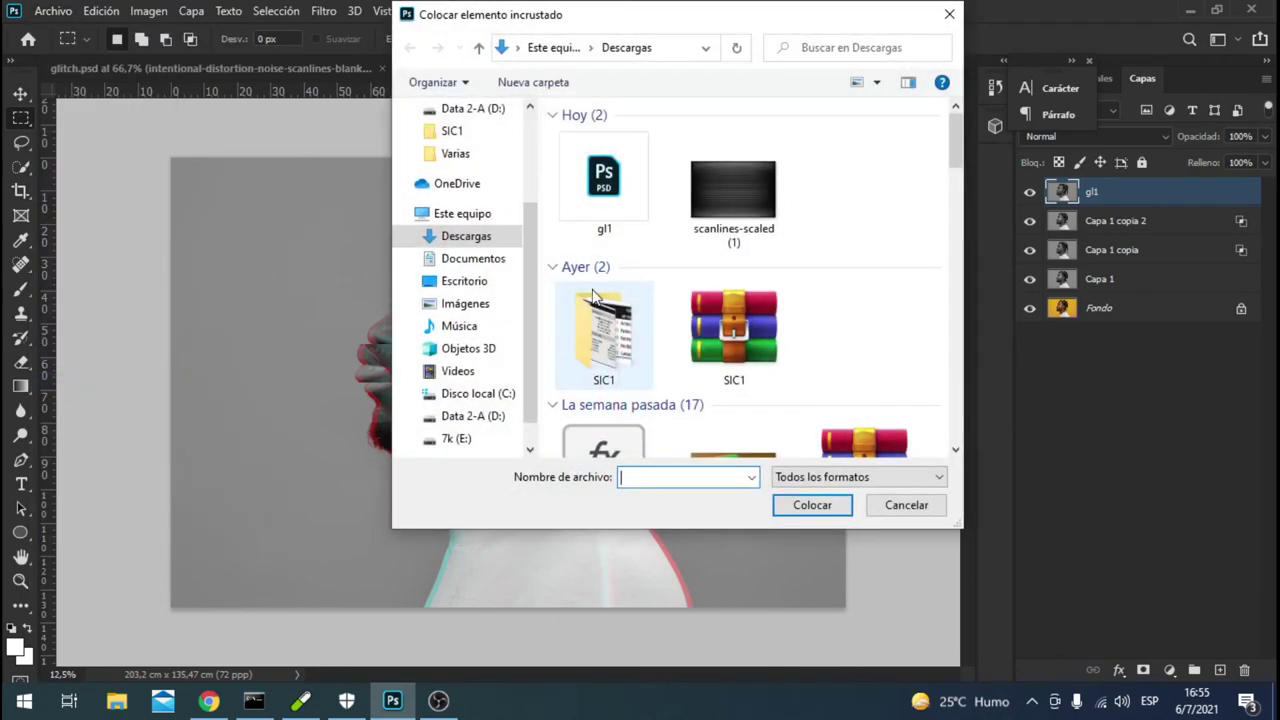
{"action": "scroll", "coordinate": [866, 335], "scroll_direction": "down", "scroll_amount": 3}
{"action": "scroll", "coordinate": [824, 335], "scroll_direction": "down", "scroll_amount": 2}
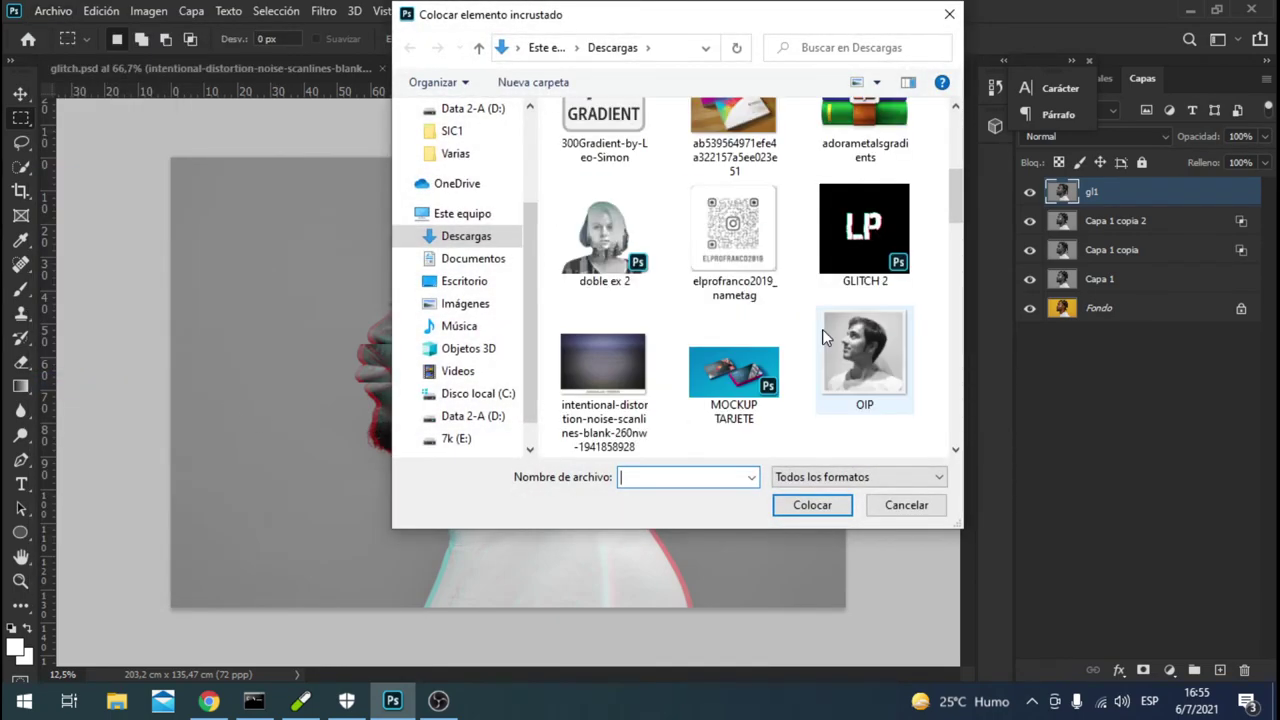
{"action": "left_click", "coordinate": [625, 377]}
{"action": "double_click", "coordinate": [625, 377]}
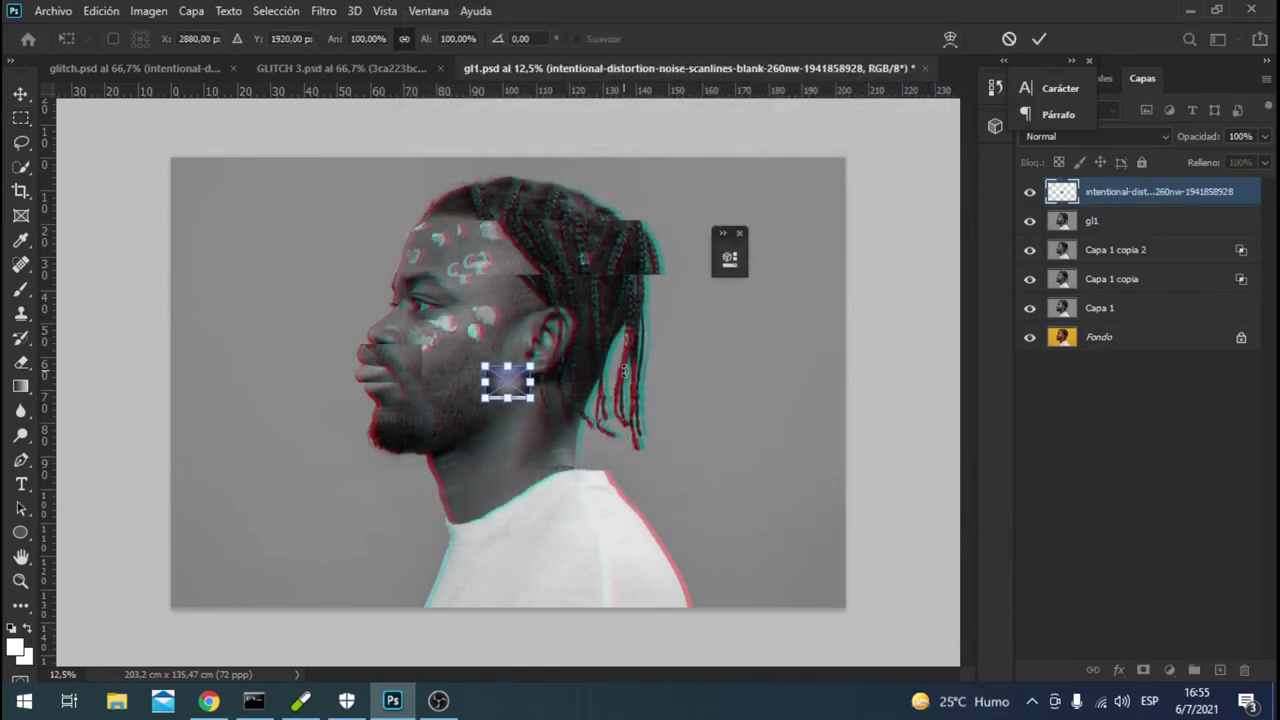
{"action": "left_click_drag", "start_coordinate": [531, 398], "coordinate": [1160, 660]}
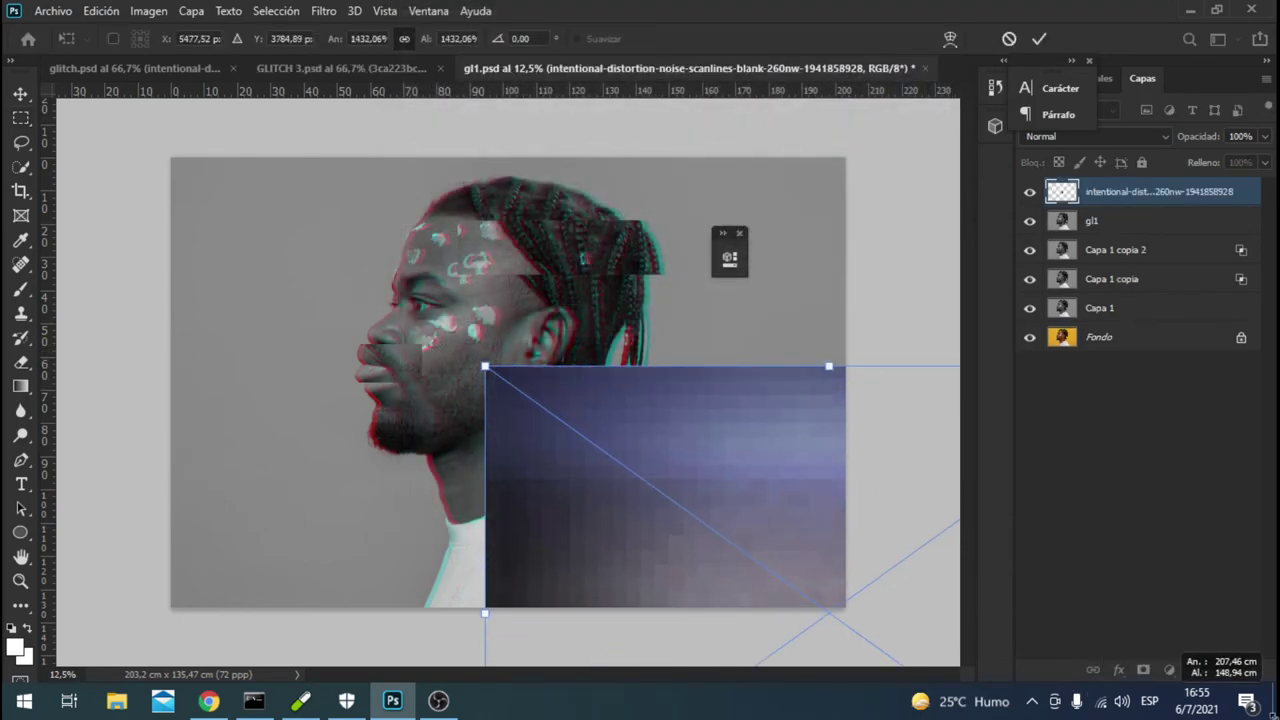
{"action": "left_click_drag", "start_coordinate": [568, 483], "coordinate": [267, 286]}
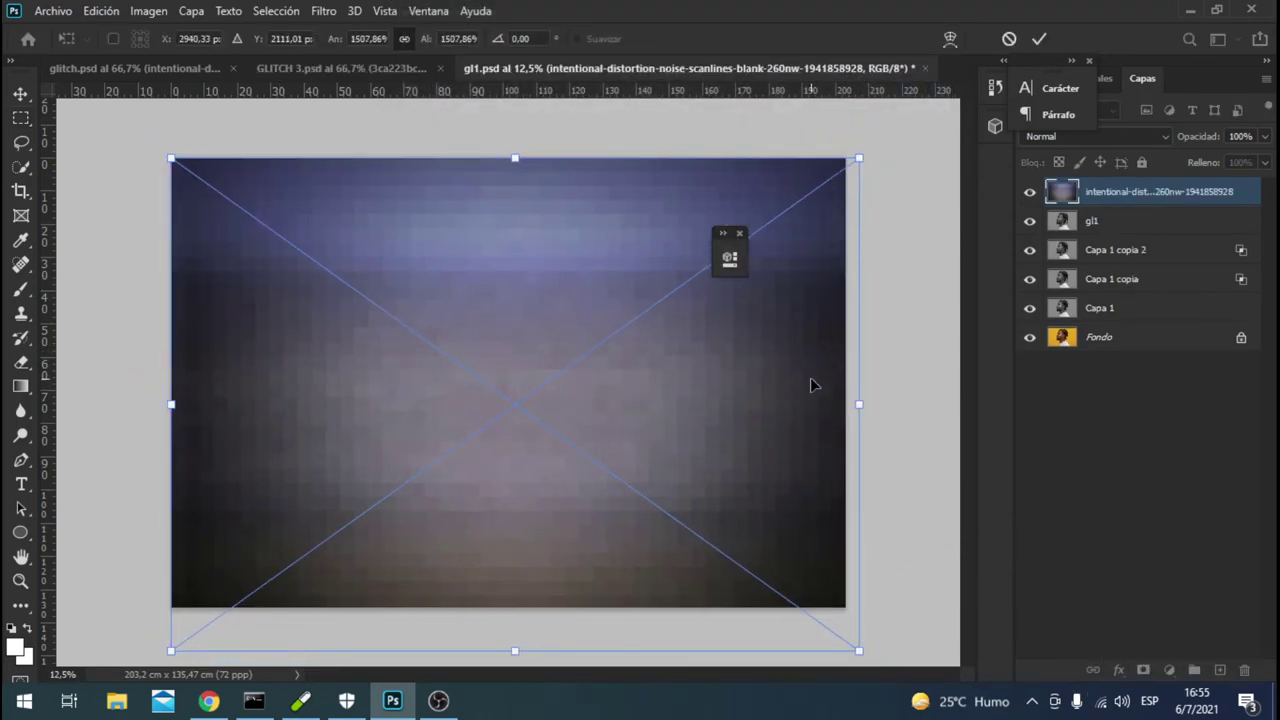
{"action": "key", "text": "Return"}
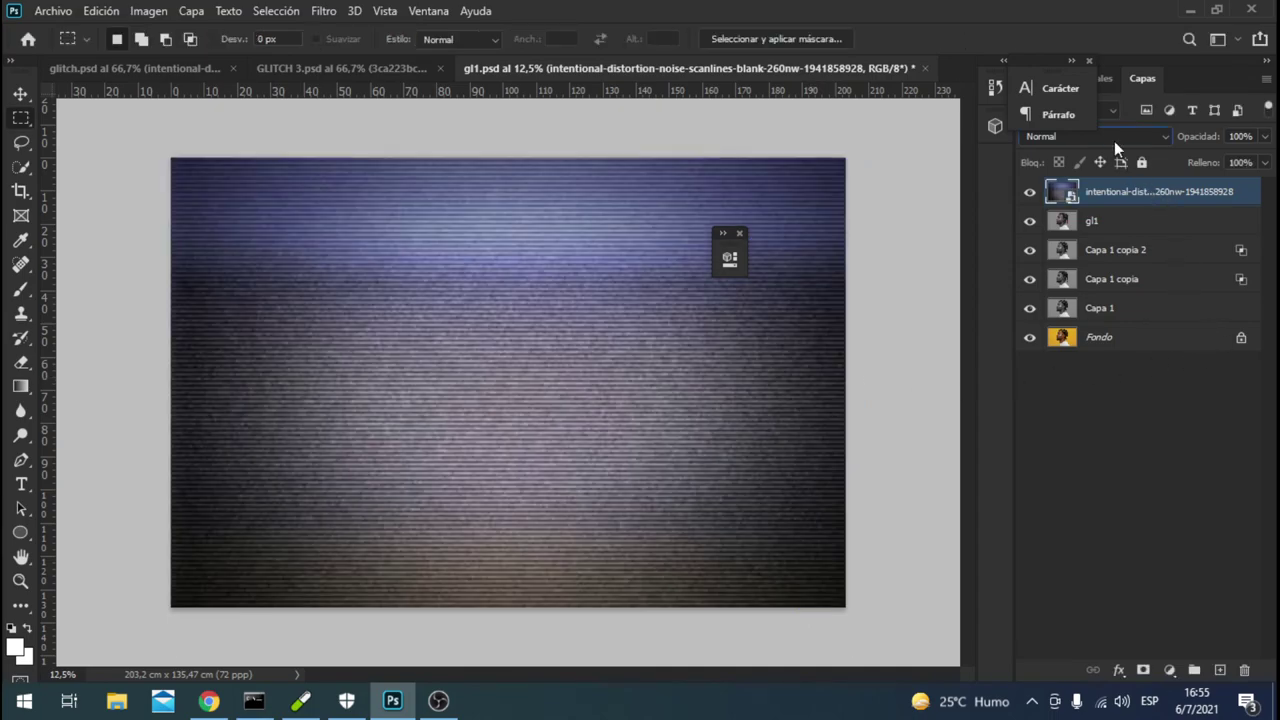
- Set the noise layer's blend mode to Luz suave and check its opacity
{"action": "left_click", "coordinate": [1110, 137]}
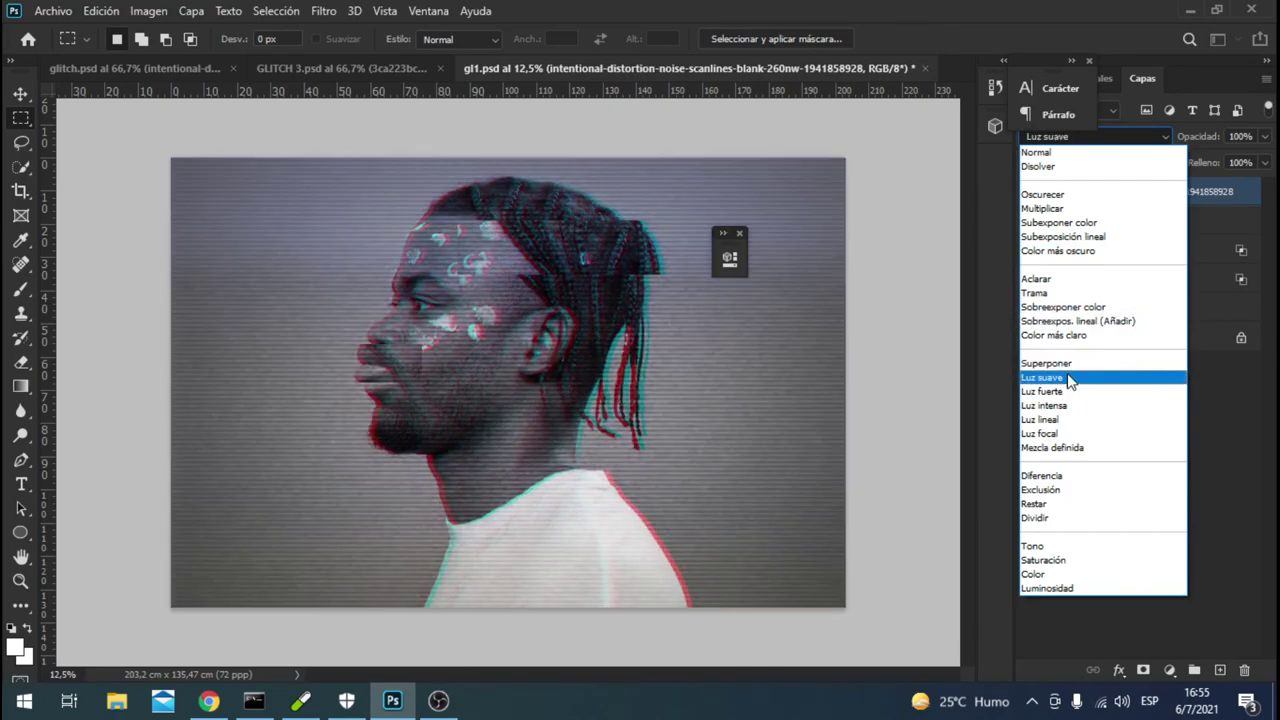
{"action": "left_click", "coordinate": [1068, 378]}
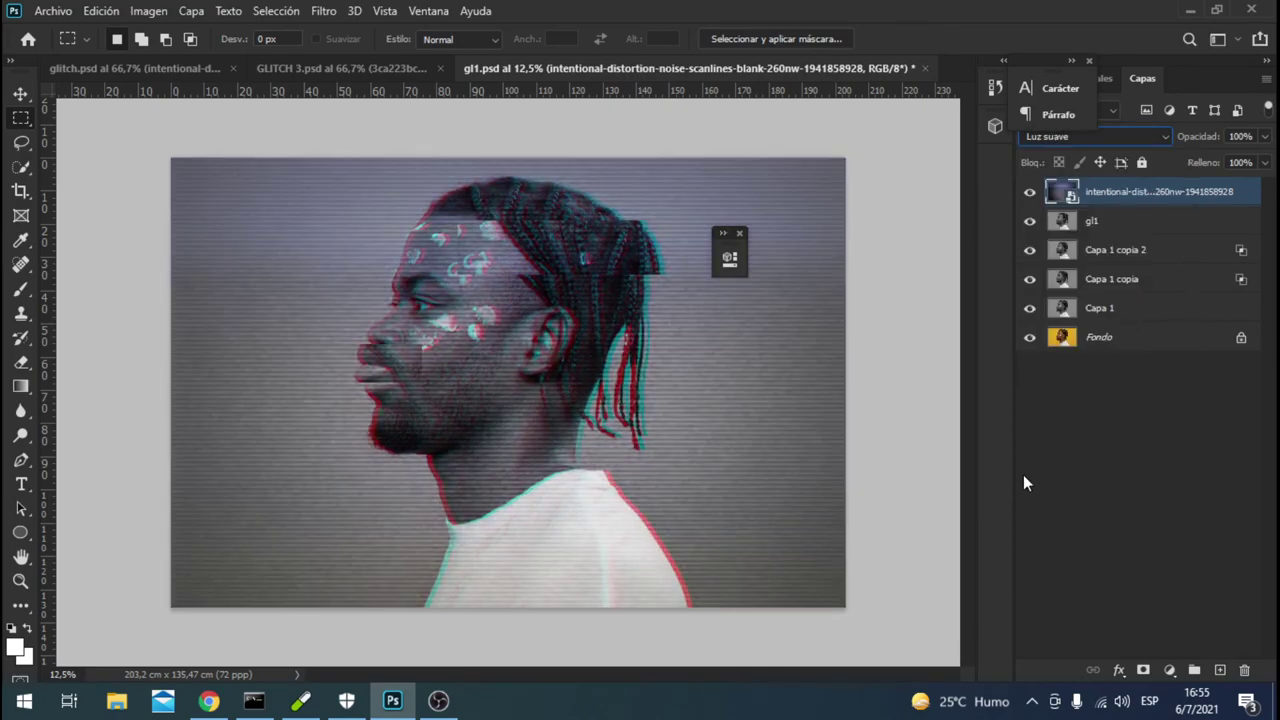
{"action": "left_click", "coordinate": [1265, 137]}
{"action": "left_click", "coordinate": [1194, 422]}
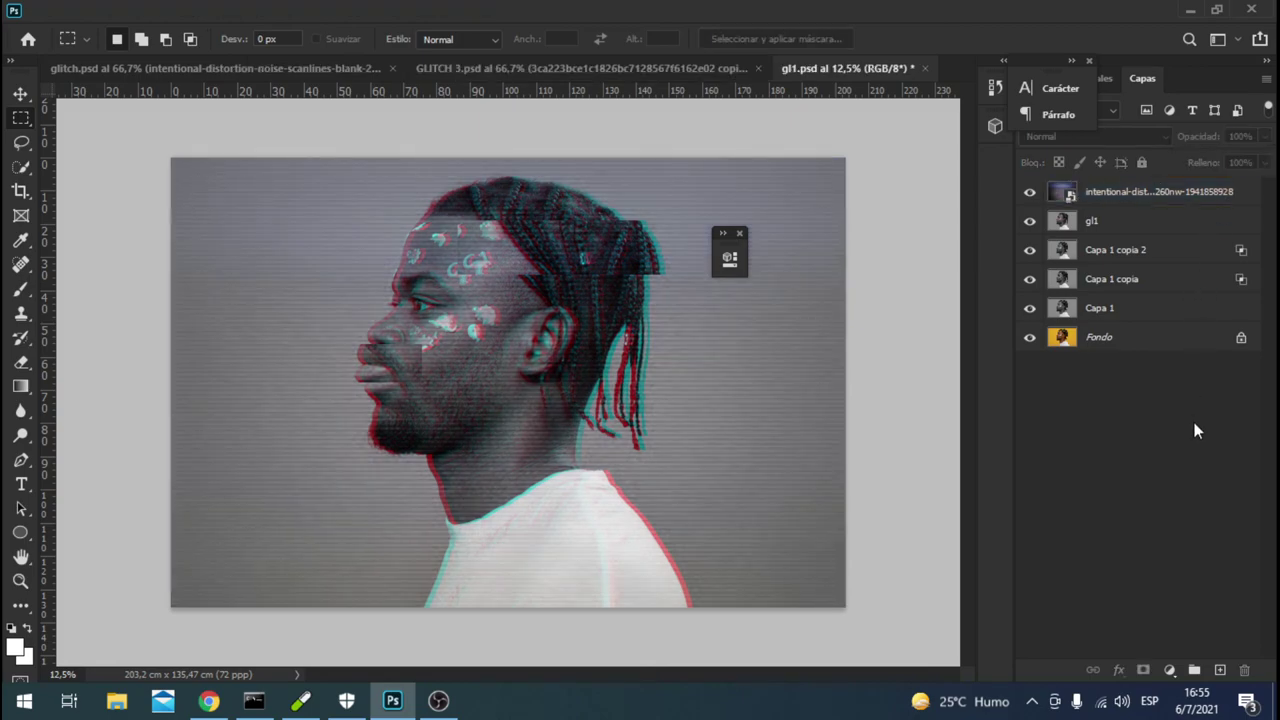